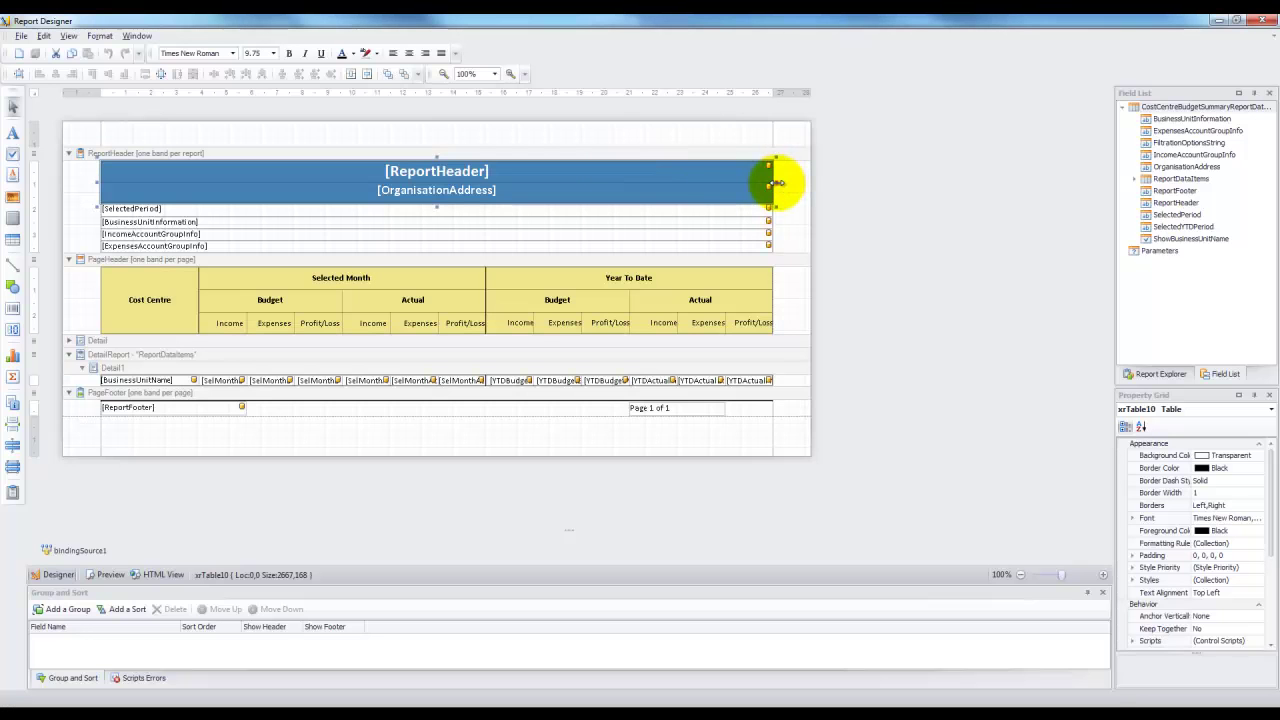
- Narrow the ReportHeader, SelectedPeriod and IncomeAccountGroupInfo header labels to free space on the right
left_click_drag(777, 177, 532, 192)
left_click(746, 212)
left_click(683, 222)
left_click_drag(777, 210, 533, 222)
left_click(680, 233)
left_click_drag(776, 233, 537, 246)
- Add a picture box beside the labels holding the nfp logo, sized as Stretch Image
left_click_drag(530, 168, 771, 252)
left_click(772, 157)
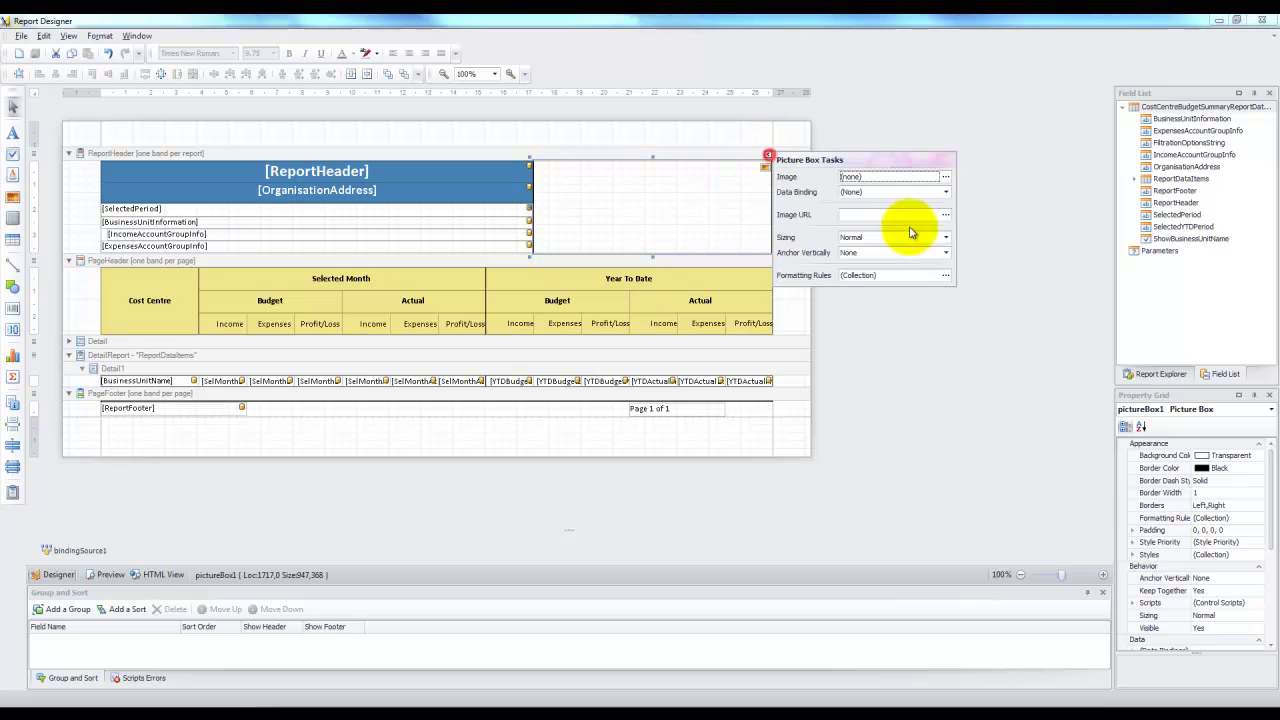
left_click(949, 179)
left_click(869, 297)
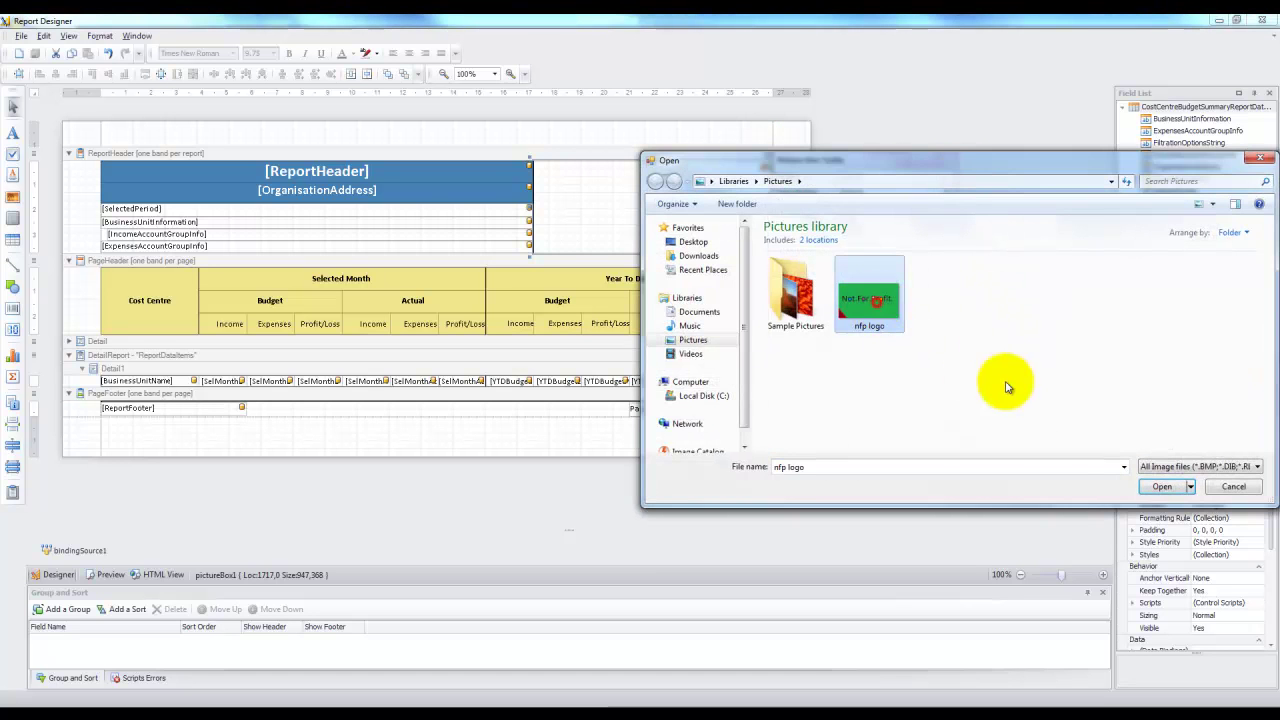
left_click(1160, 486)
left_click(945, 237)
left_click(920, 263)
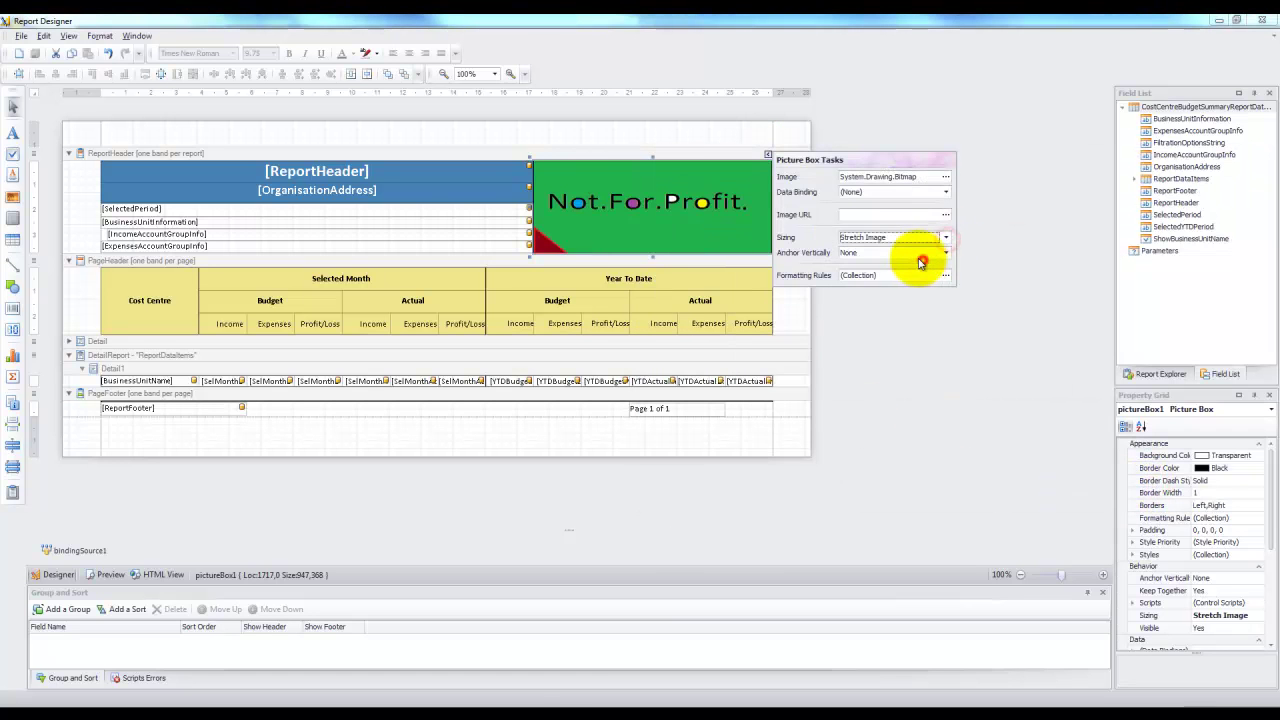
left_click(663, 271)
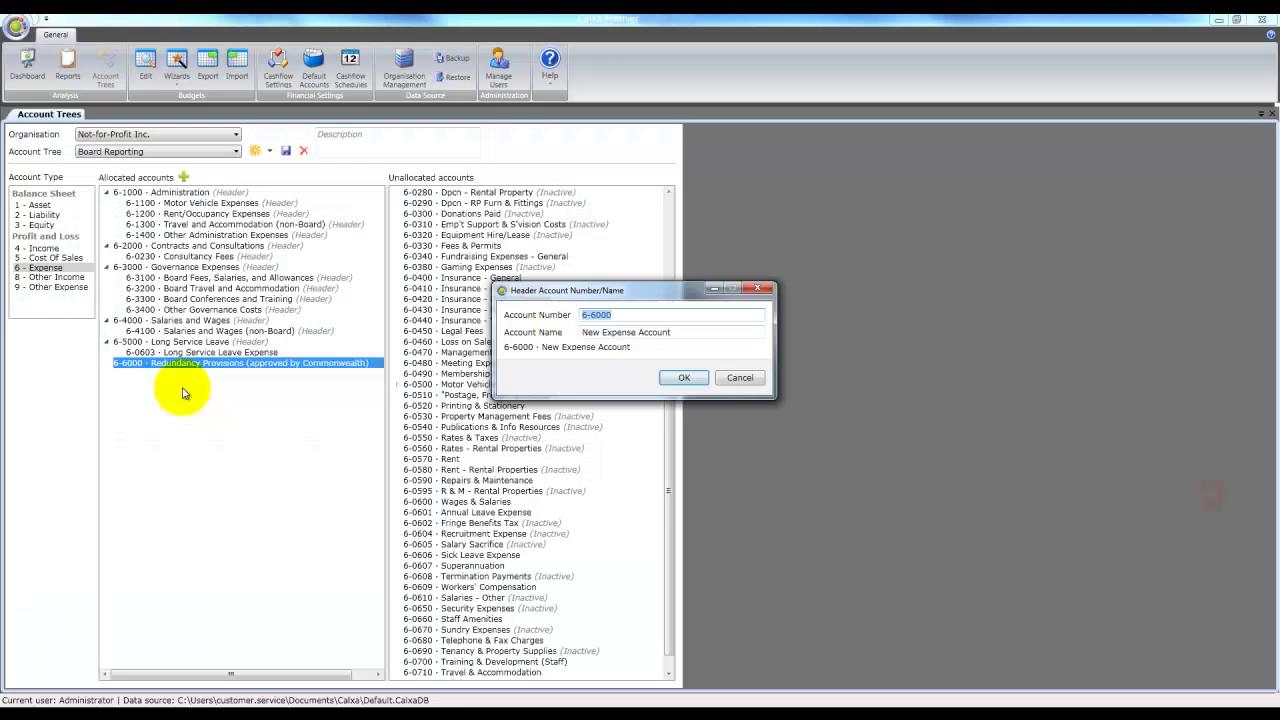
- Cancel the pending header account and move Termination Payments under Redundancy Provisions
left_click(603, 333)
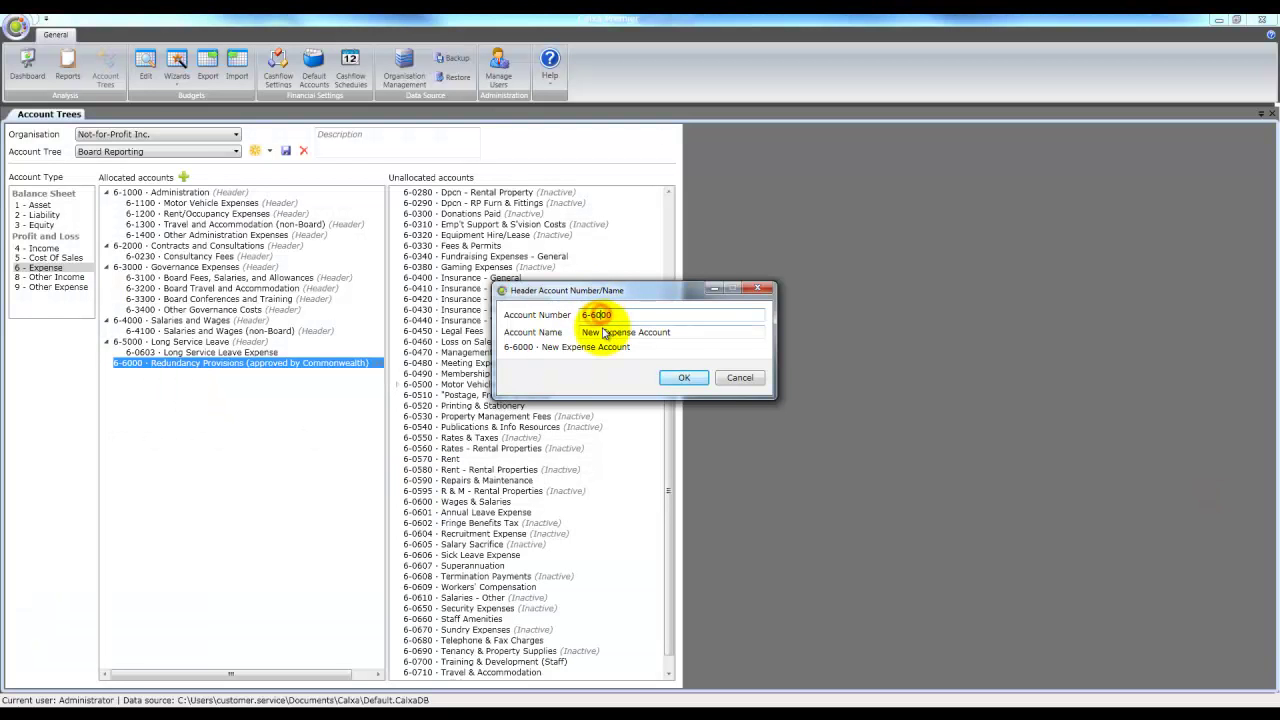
left_click(740, 377)
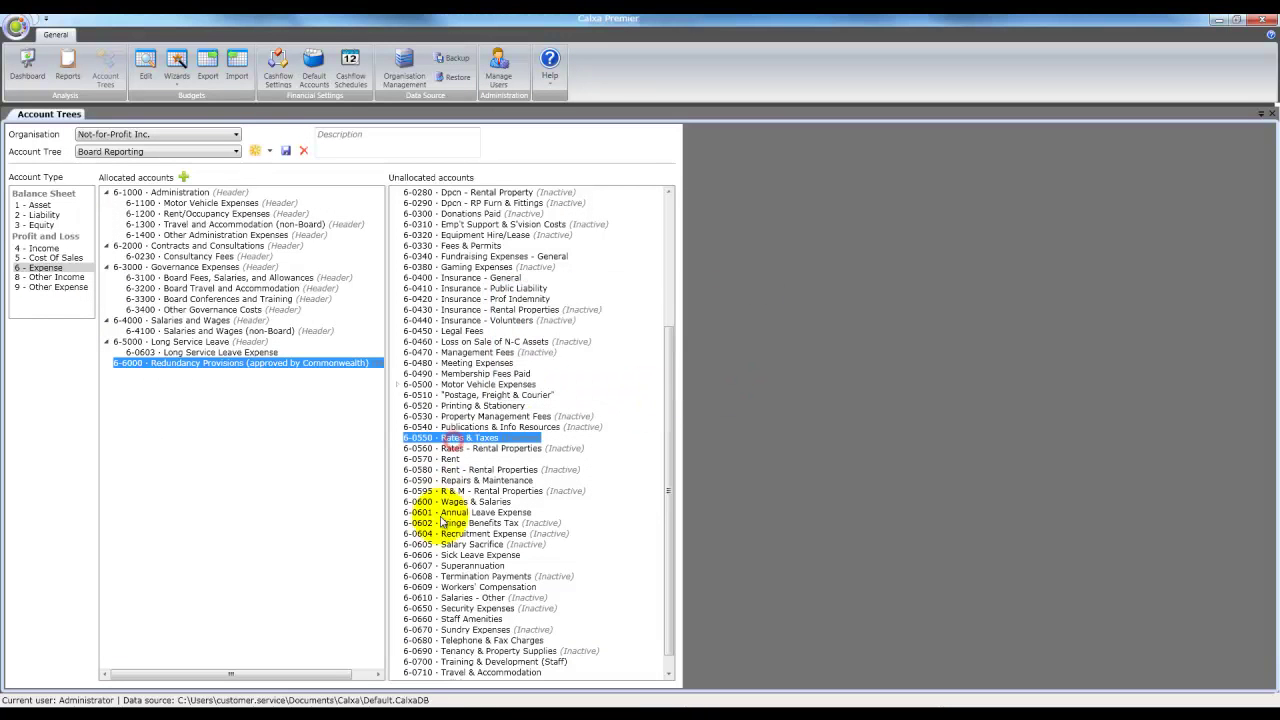
left_click_drag(443, 577, 194, 368)
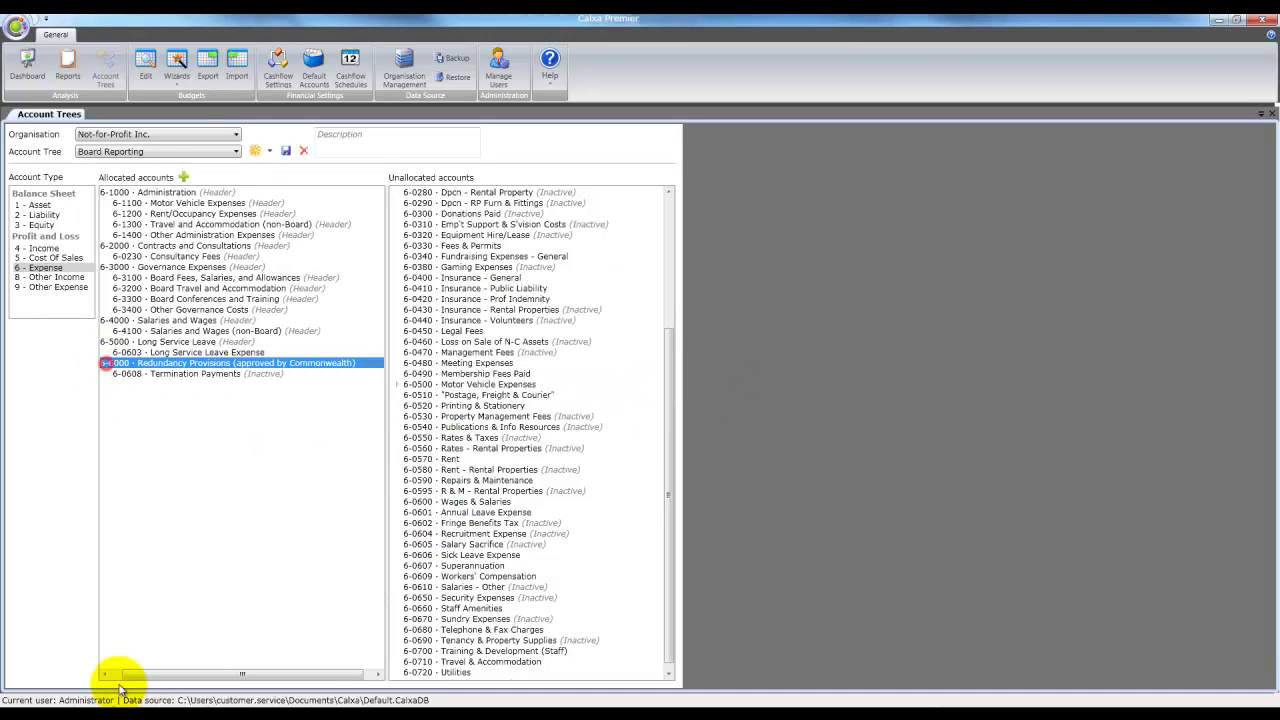
- Add root header 'Program Delivery Expenses' and start another account numbered 6-7100
left_click(184, 177)
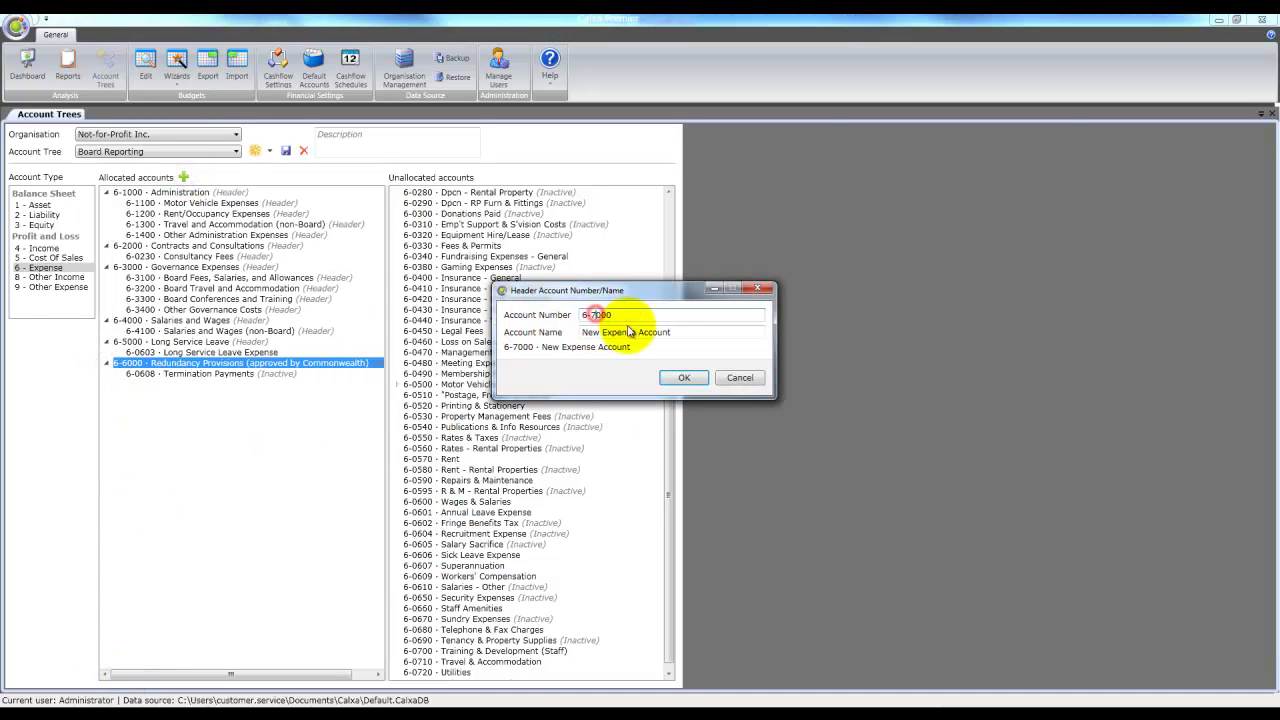
left_click(681, 332)
type("Program Delivery Ex")
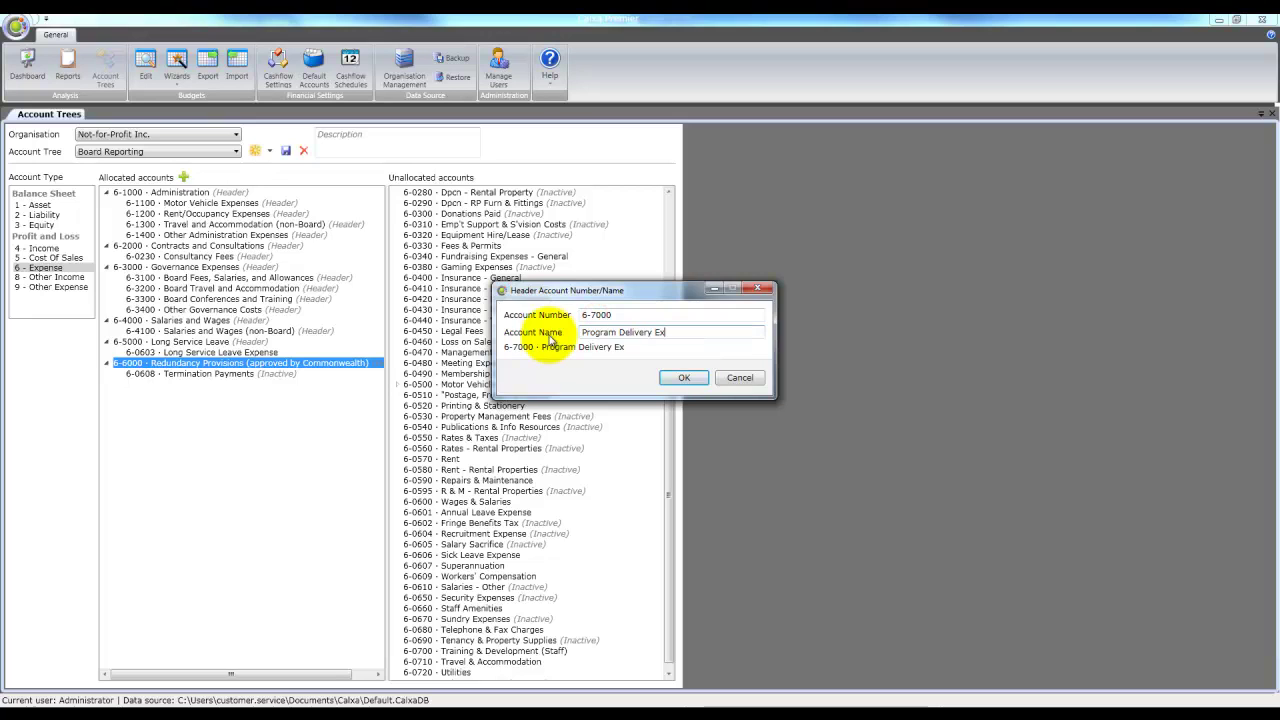
type("penses")
key("Return")
double_click(265, 405)
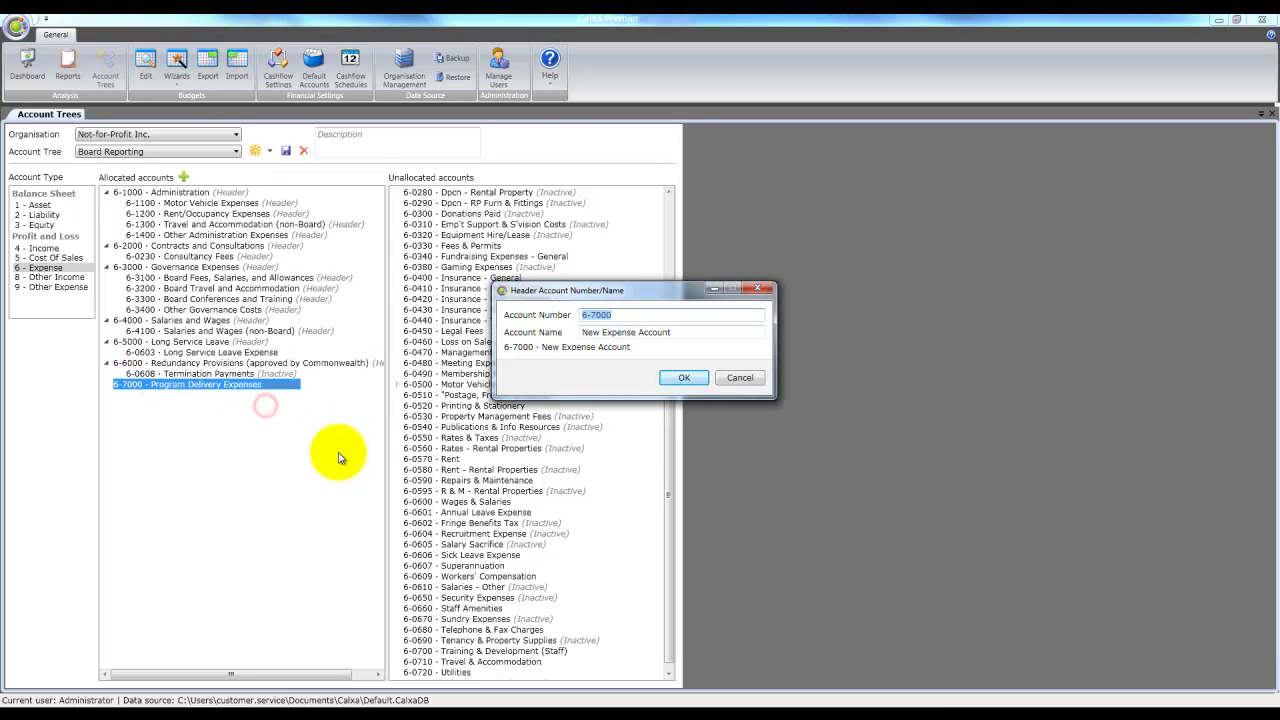
type("6-7100")
left_click(720, 332)
- Type 'Meetings', then preview the Report Designer Manual from Support Notes > Report Designer
type("Meetings")
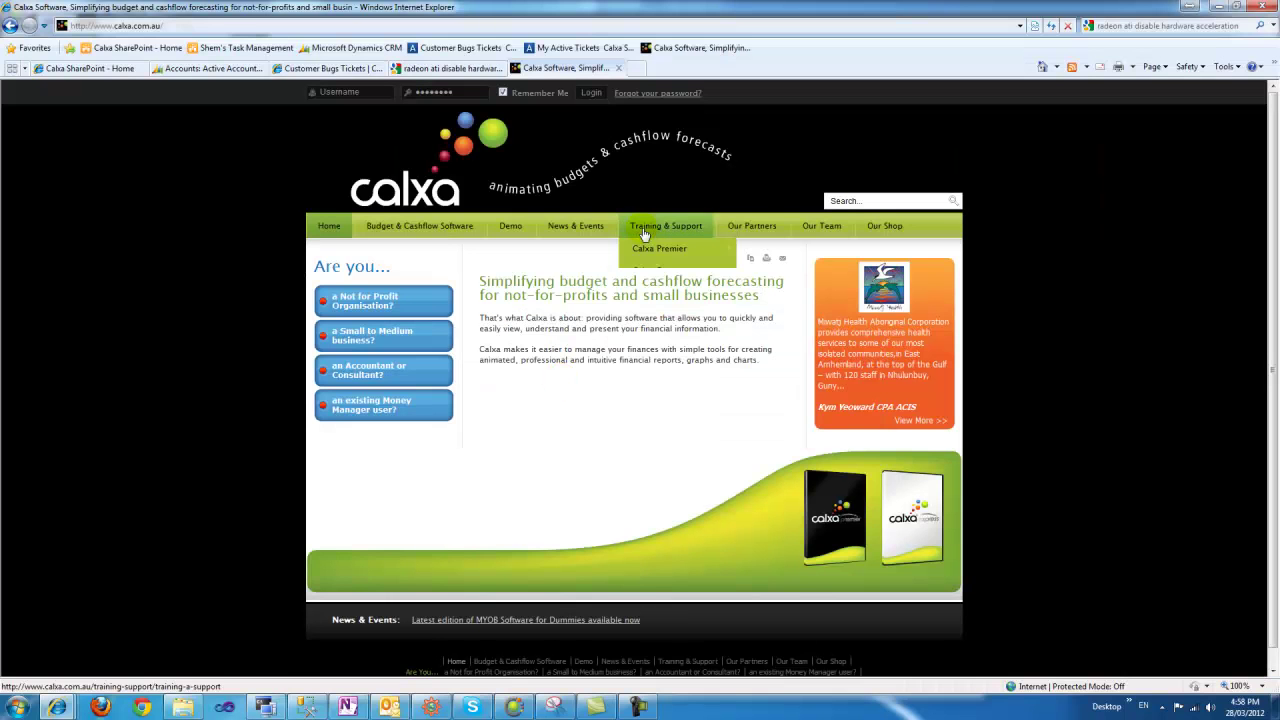
mouse_move(655, 249)
left_click(775, 293)
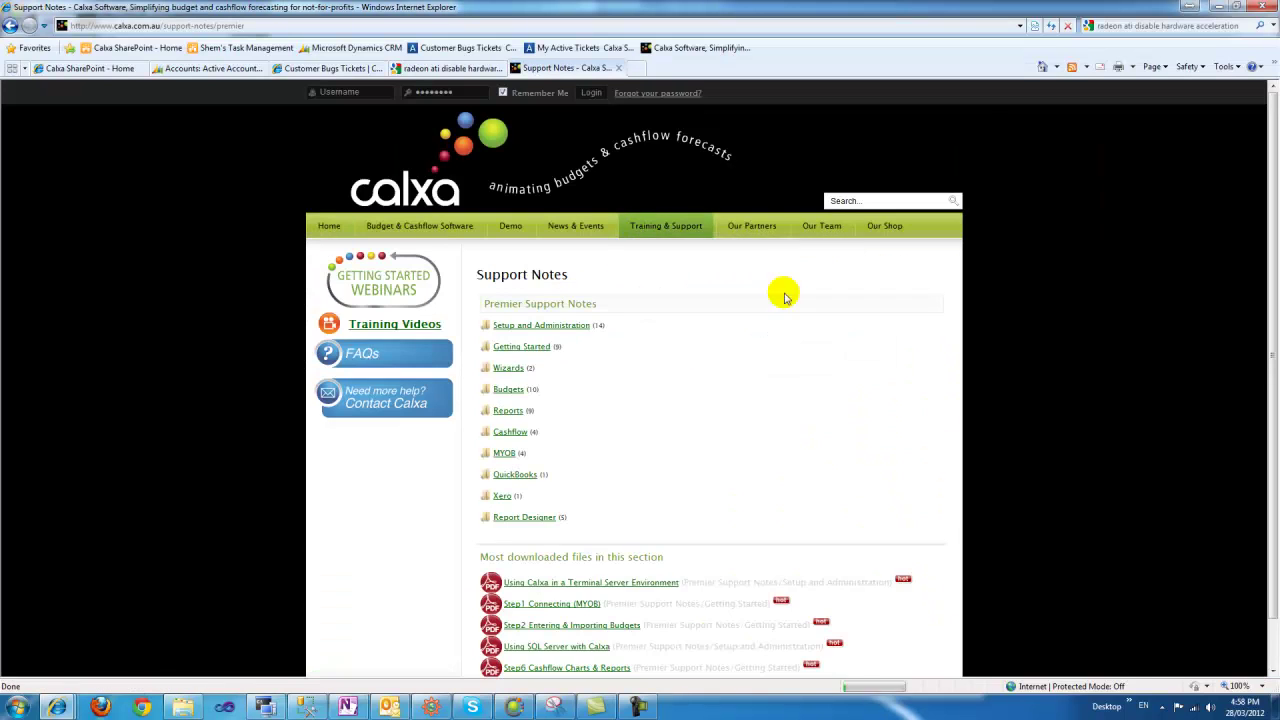
left_click(506, 517)
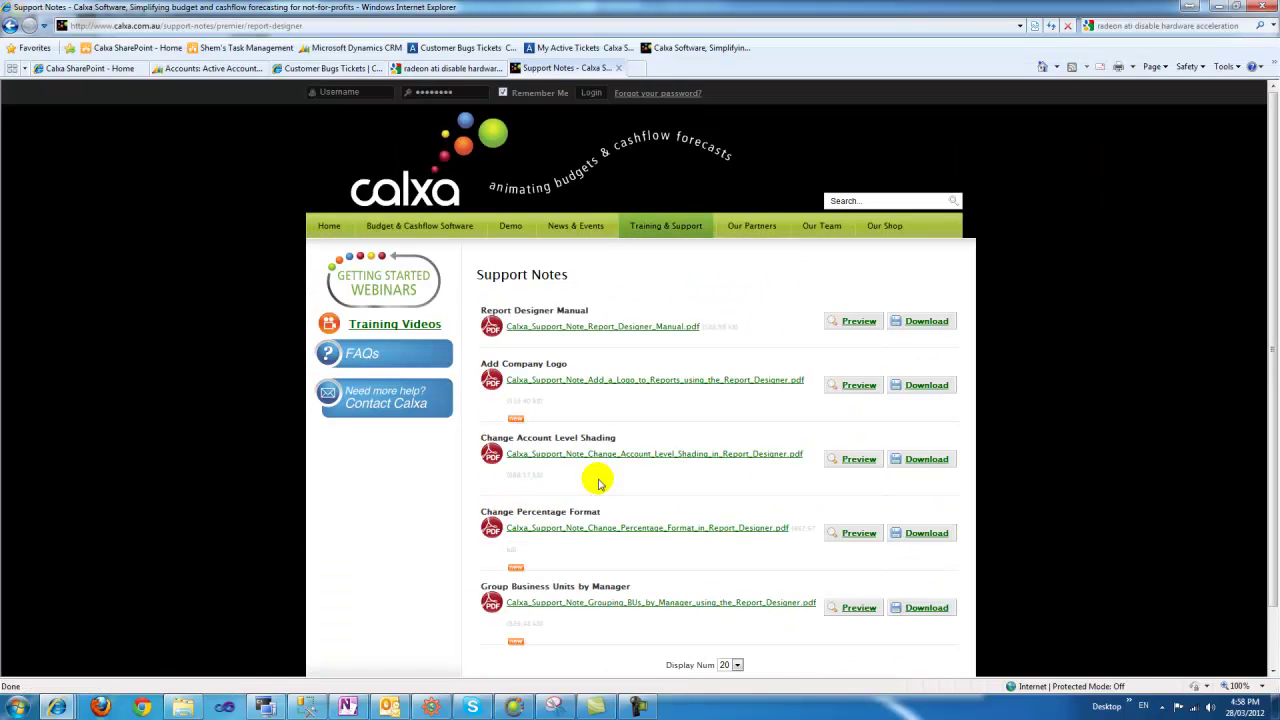
scroll(700, 400, "down", 2)
left_click(855, 255)
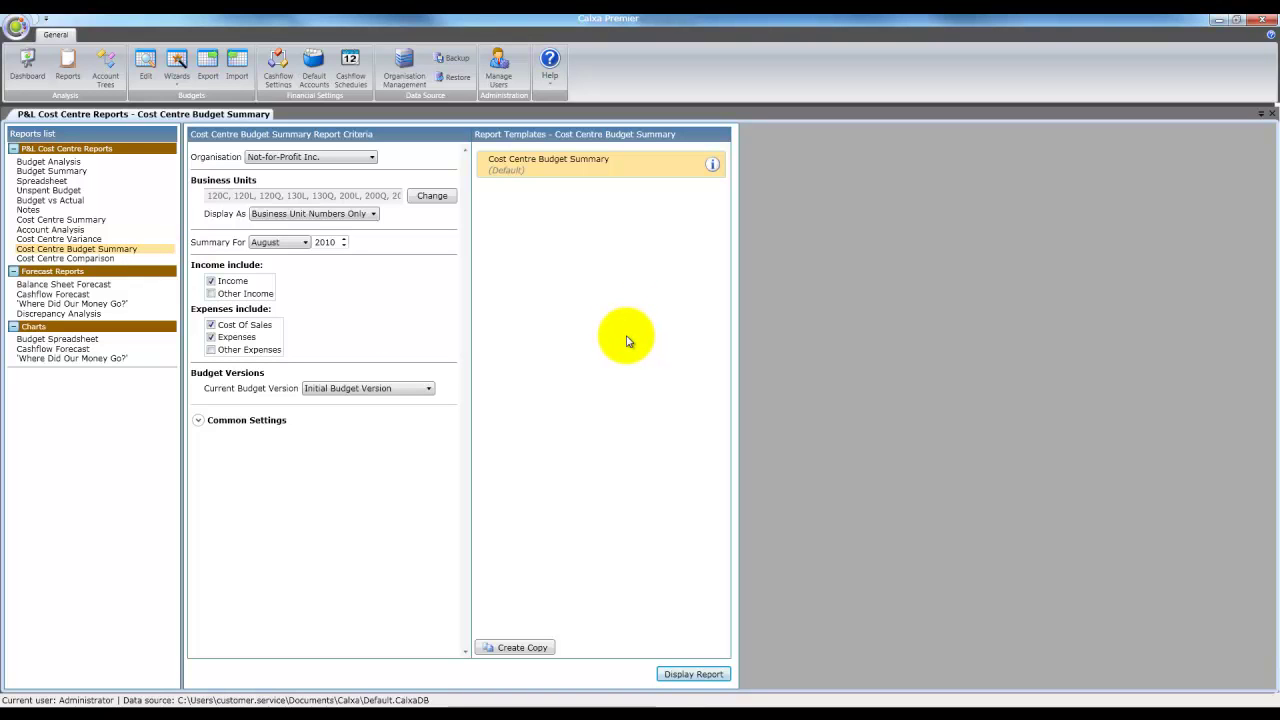
- Copy the Cost Centre Budget Summary template and name it 'Cost Centre Budget Summary Copy'
left_click(551, 652)
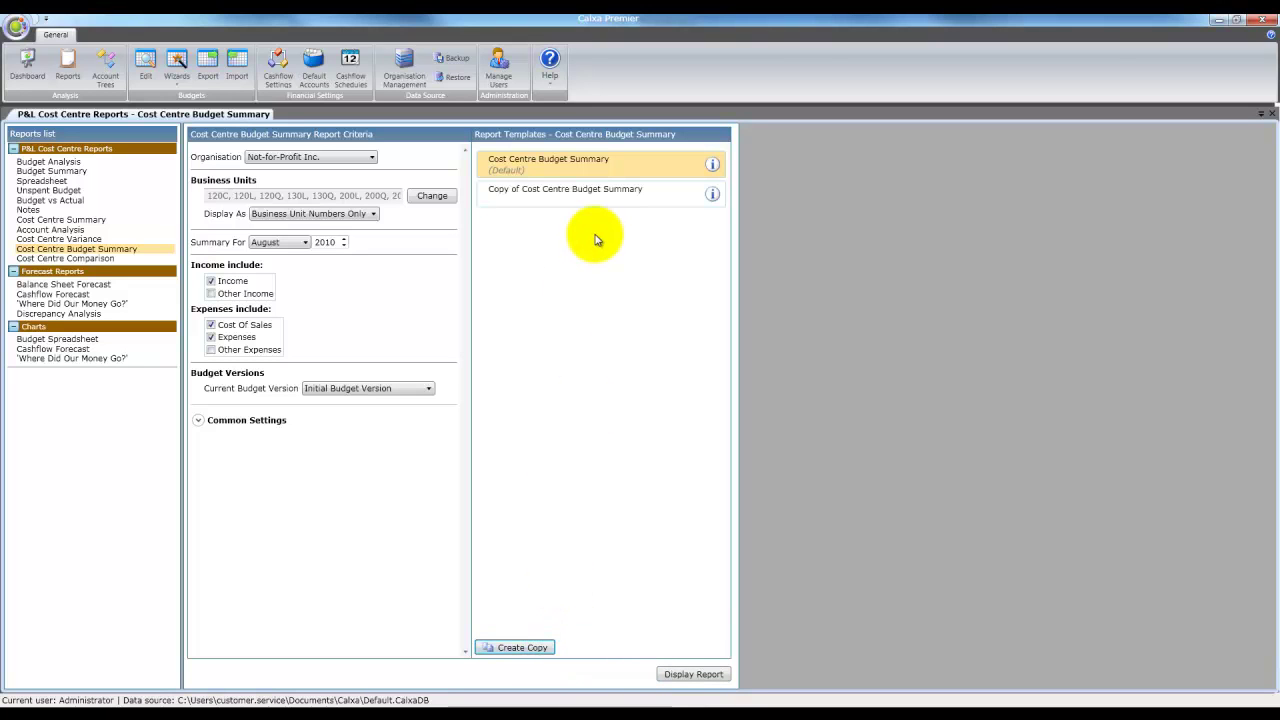
left_click(611, 194)
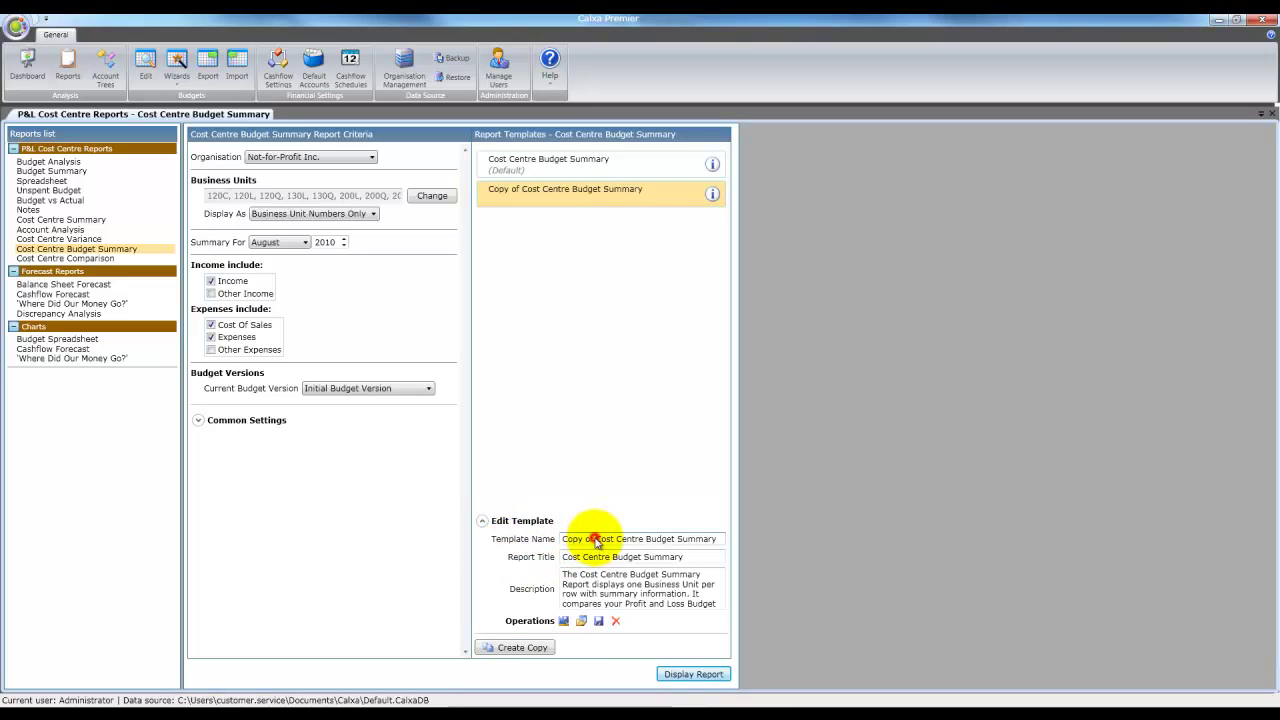
key("BackSpace")
key("BackSpace")
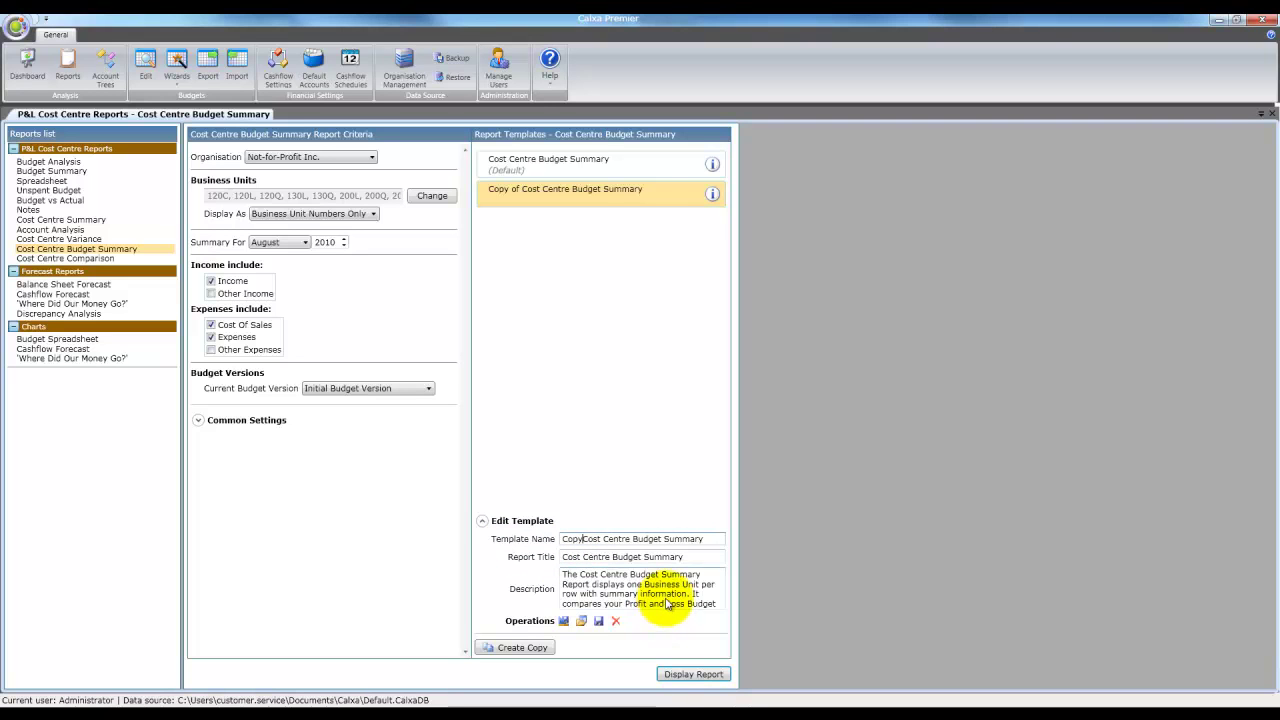
key("BackSpace")
key("BackSpace")
key("BackSpace")
key("BackSpace")
type("Copy")
left_click(700, 557)
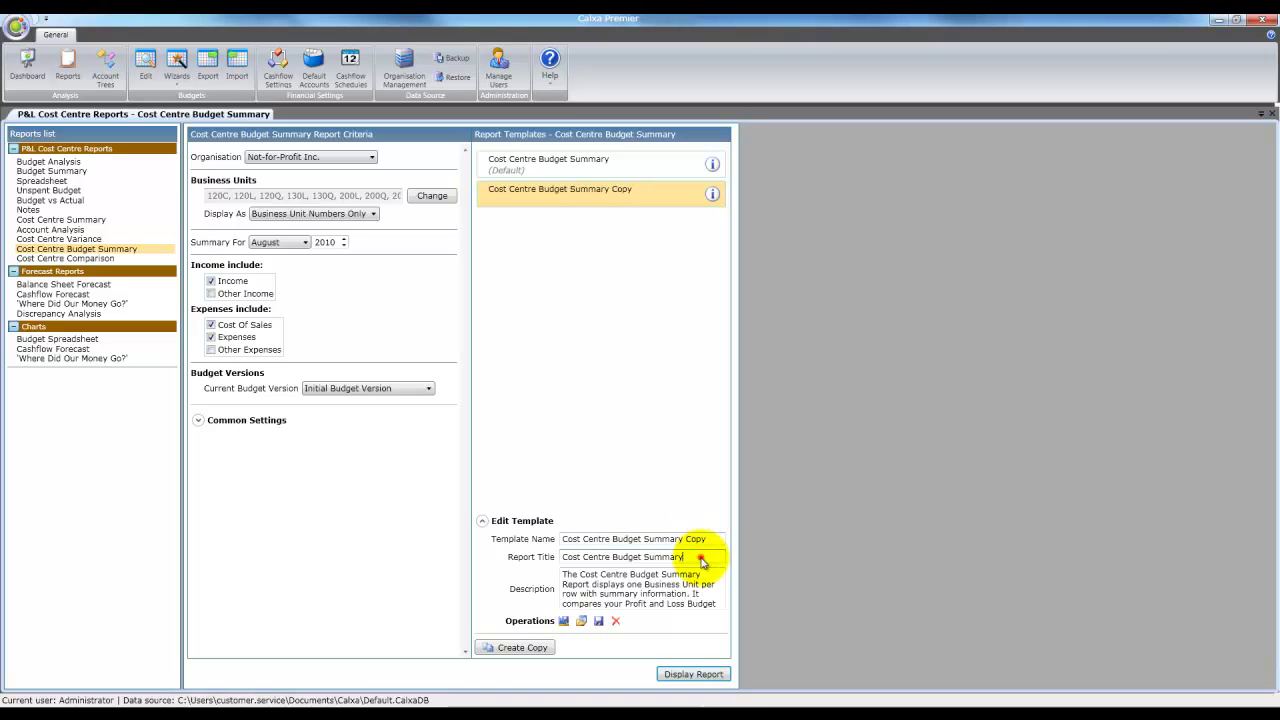
- Open the copied template's layout and narrow the ReportHeader and period labels
left_click(563, 621)
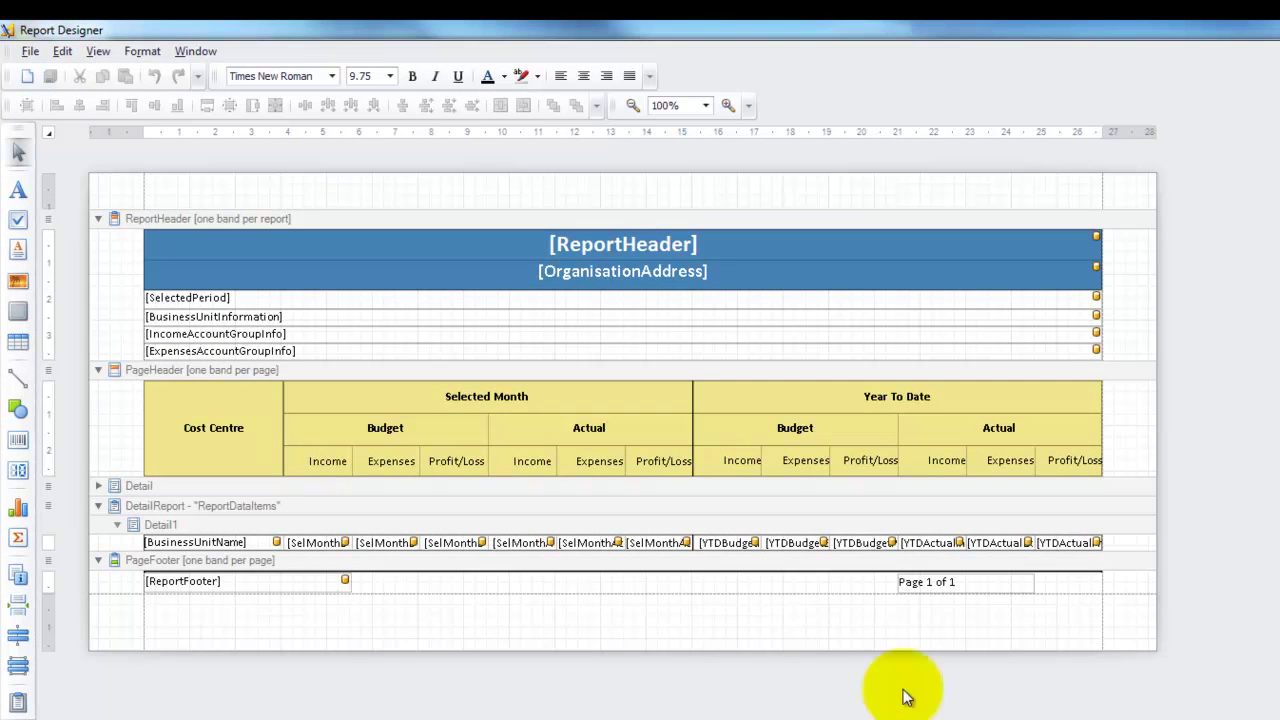
left_click(265, 257)
left_click(437, 248)
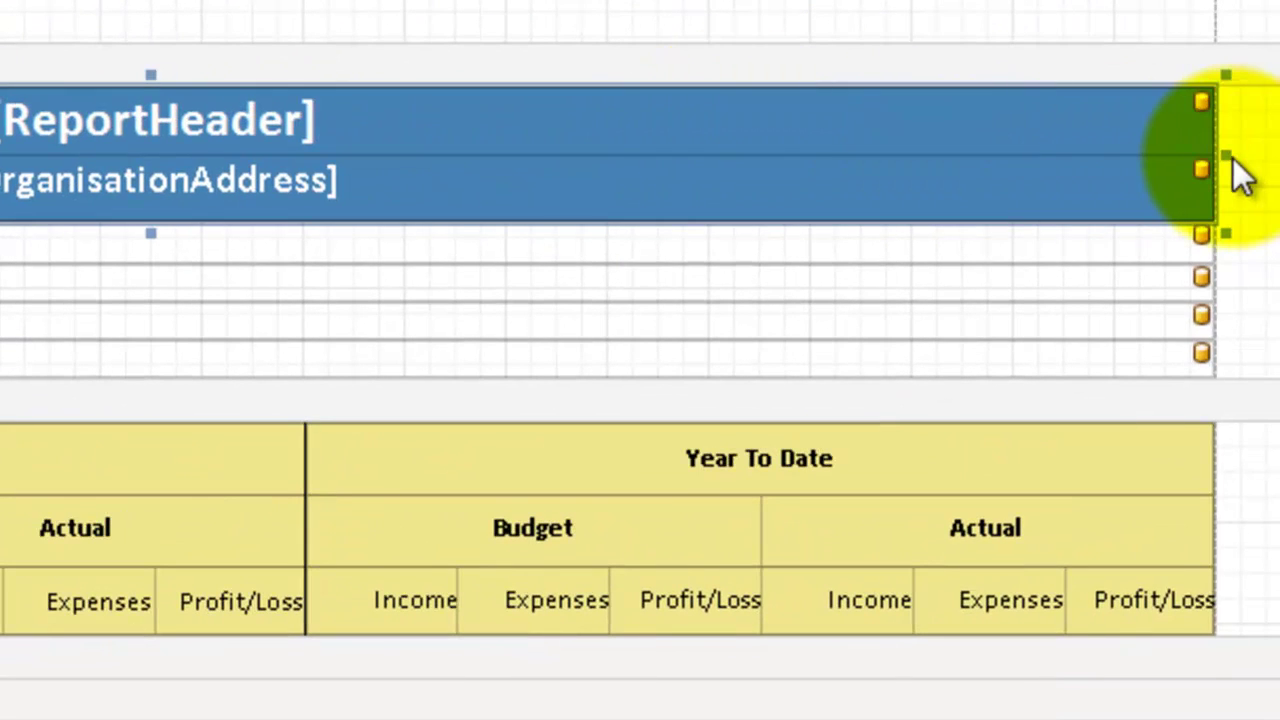
left_click_drag(1229, 157, 457, 190)
left_click(1138, 247)
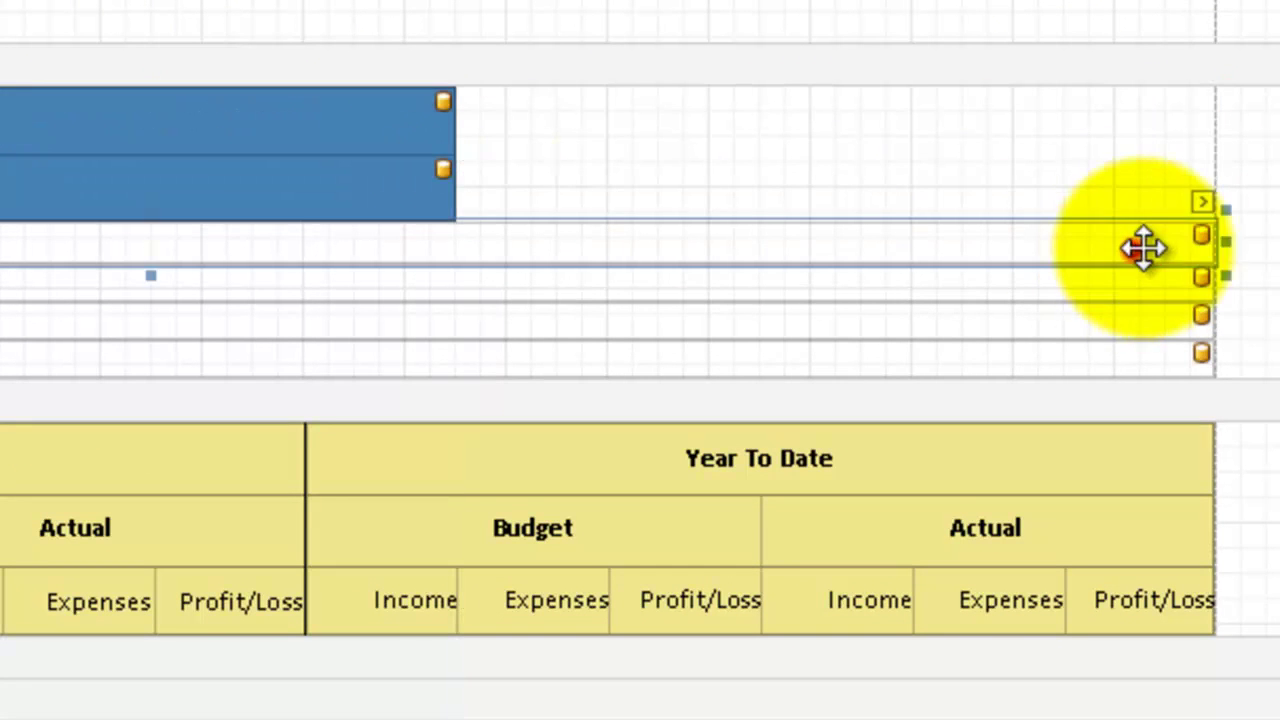
left_click_drag(1229, 245, 457, 260)
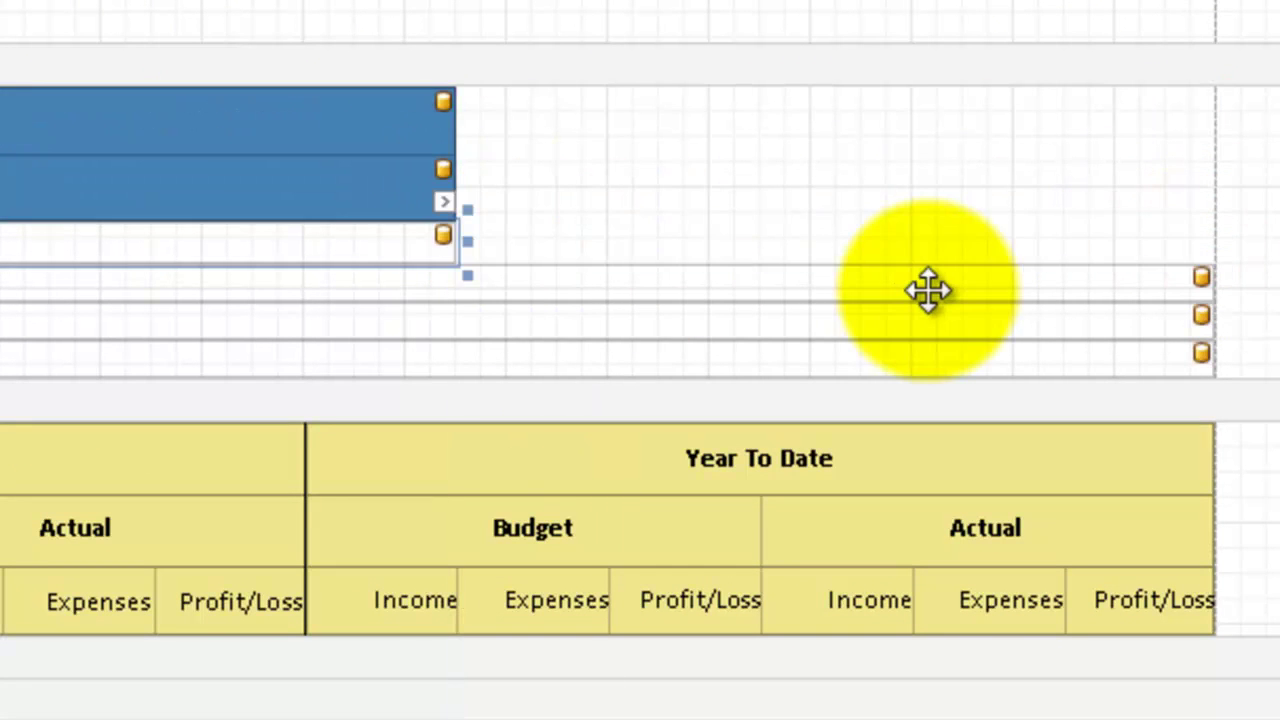
- Narrow the business unit and account-group labels to the same width
left_click(929, 289)
left_click_drag(1226, 283, 478, 290)
mouse_move(929, 321)
left_mouse_down()
mouse_move(1193, 310)
mouse_move(463, 320)
left_mouse_up()
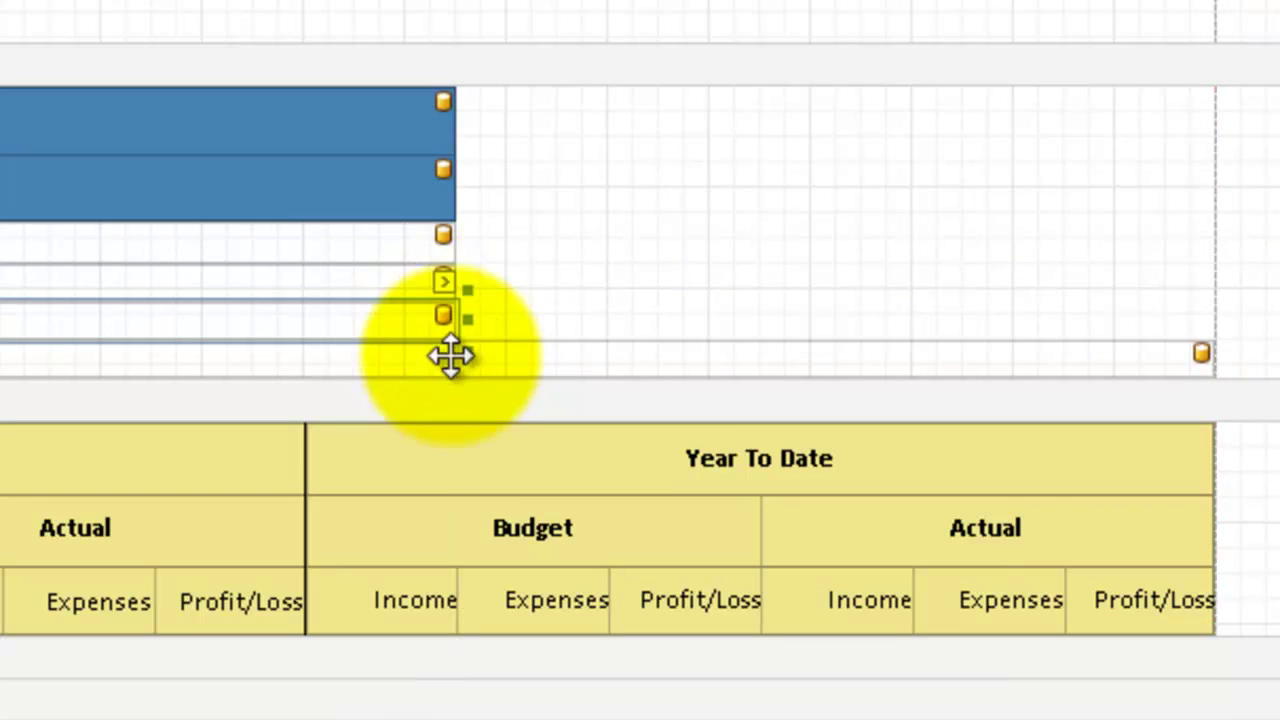
left_click(680, 360)
left_click_drag(1225, 358, 463, 362)
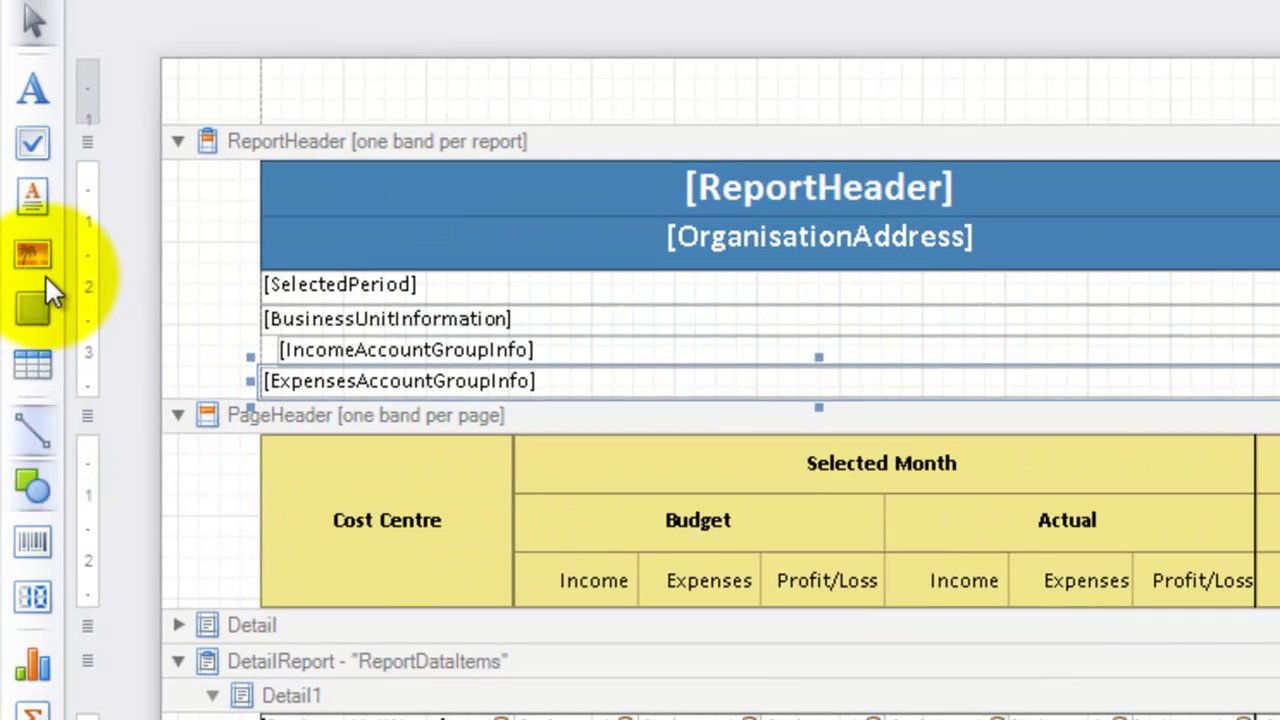
left_click(32, 255)
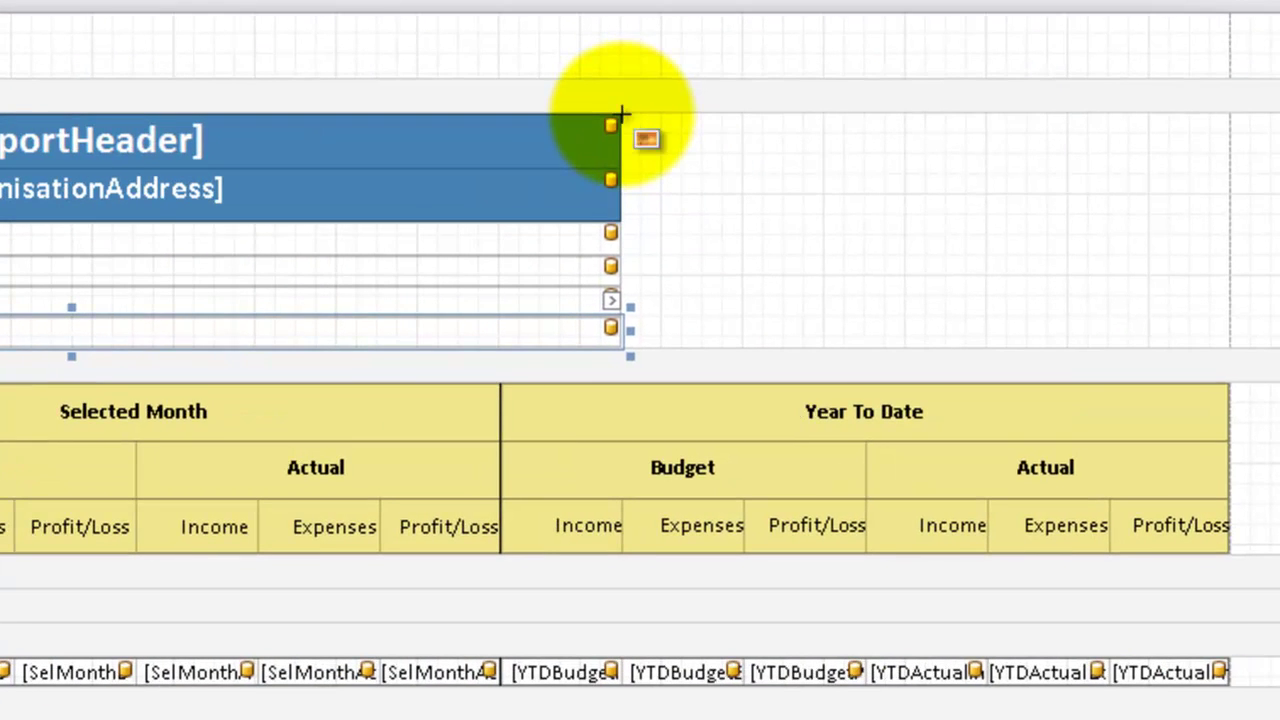
- Draw an empty picture box right of the header labels and show its task settings
left_click_drag(622, 113, 1228, 350)
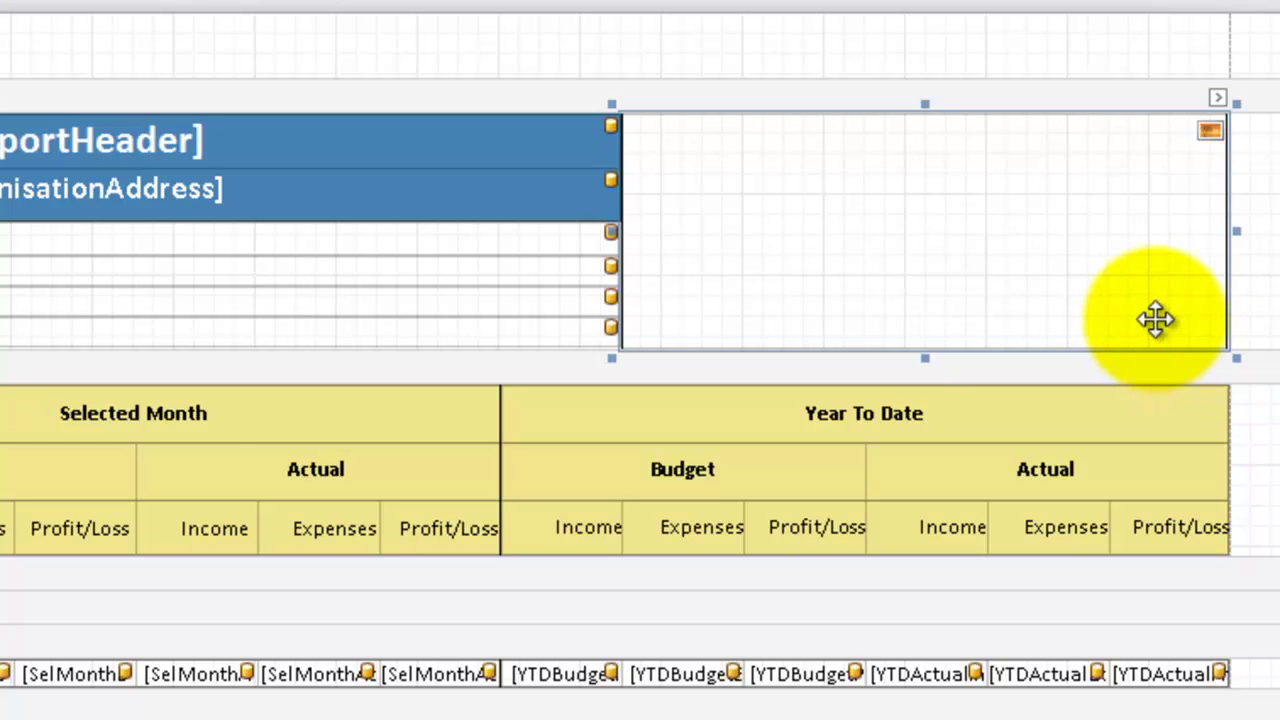
left_click(1218, 97)
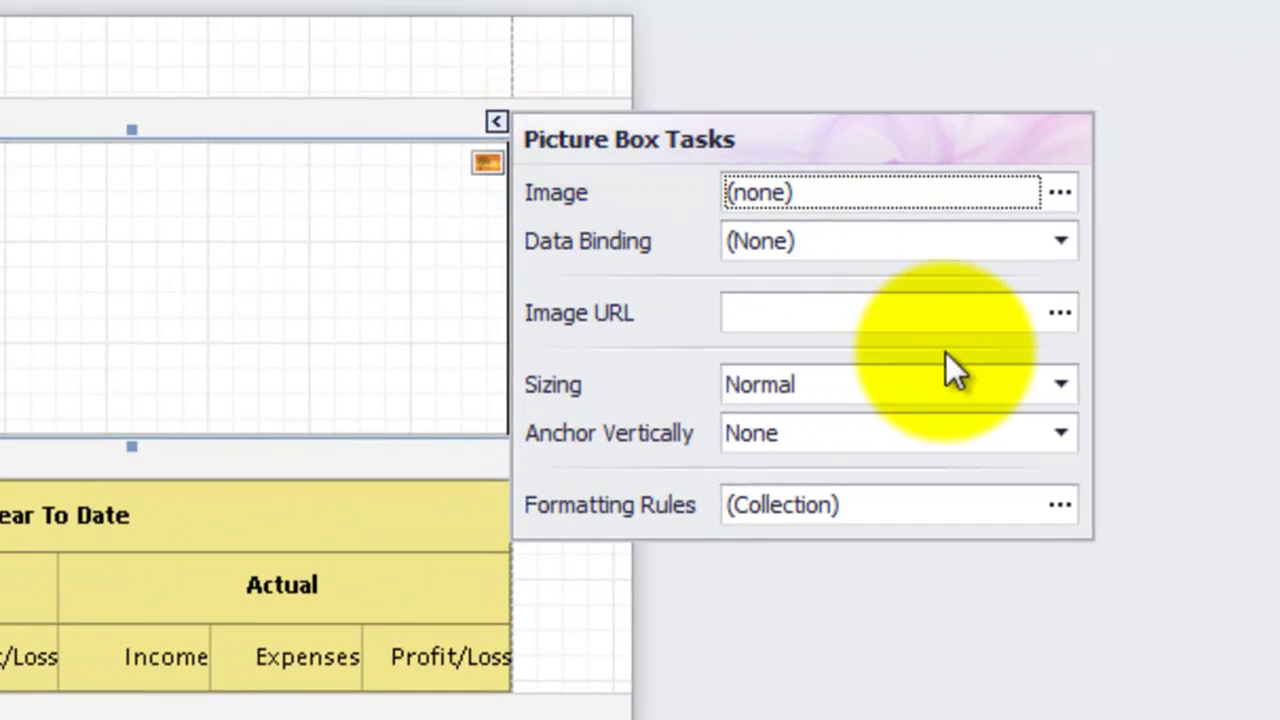
- Load the nfp logo into the header picture box and set its Sizing to Stretch Image
left_click(1066, 202)
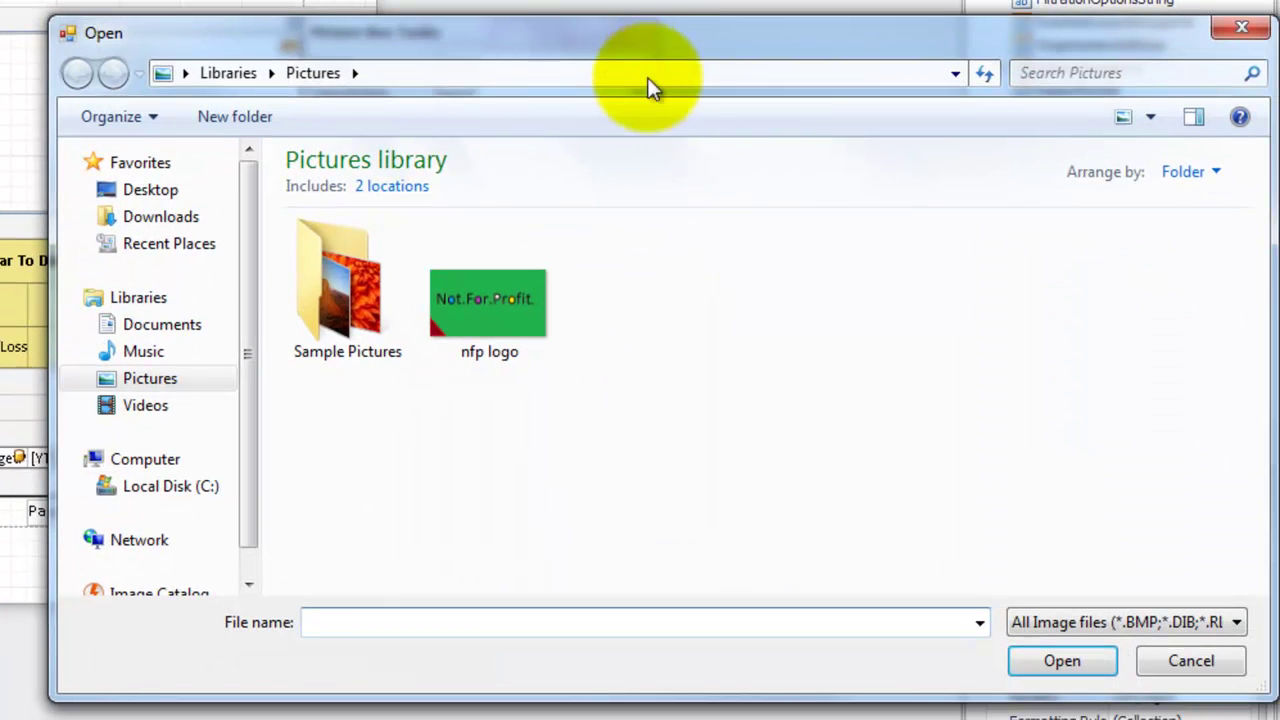
left_click(503, 303)
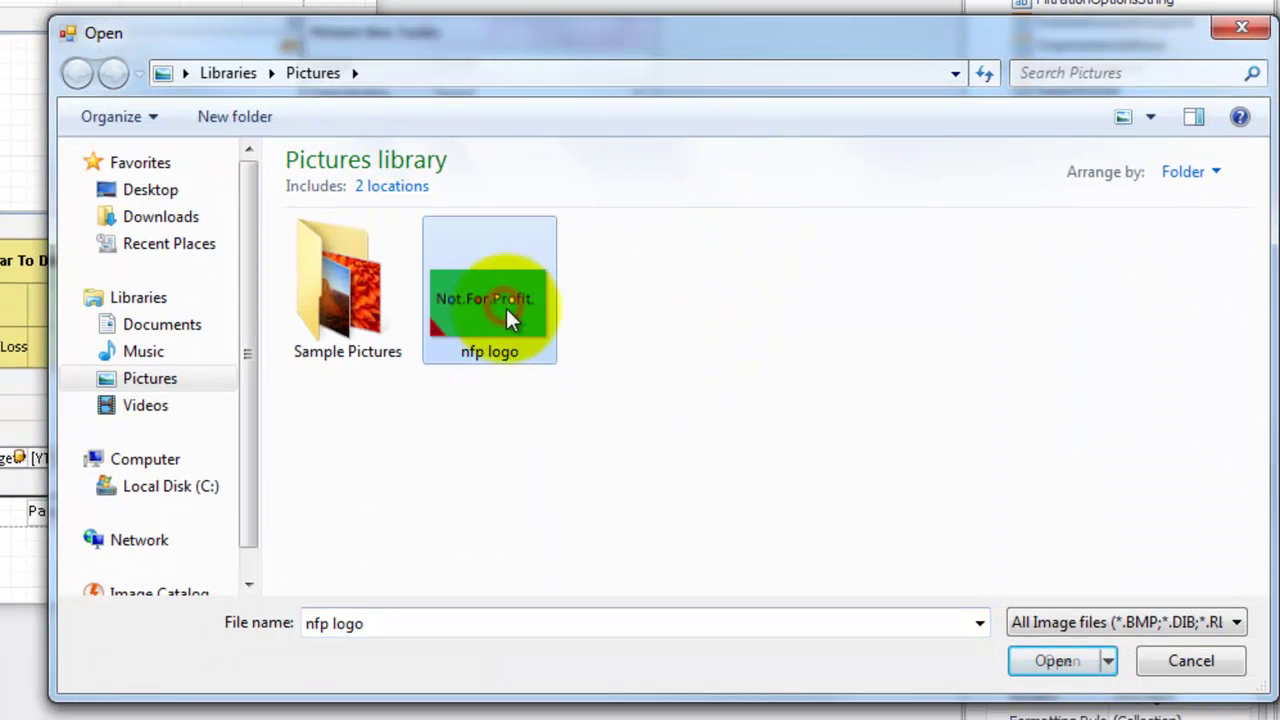
left_click(1050, 660)
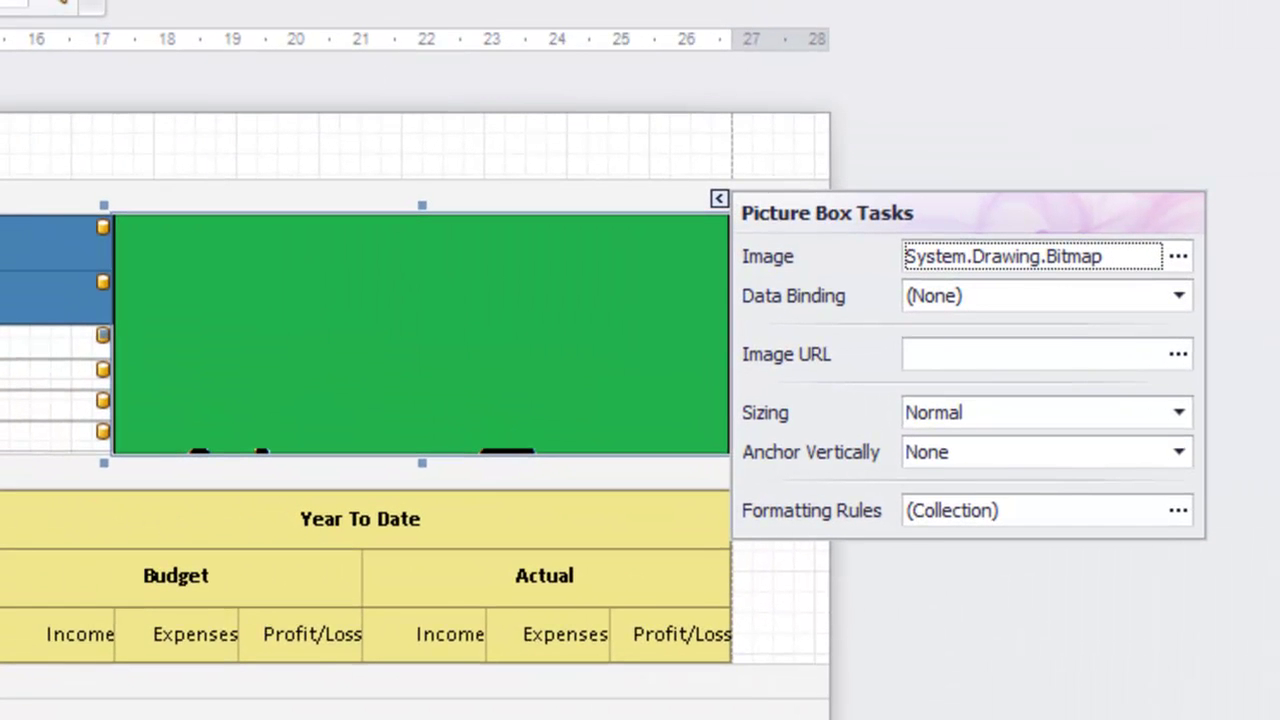
left_click(517, 332)
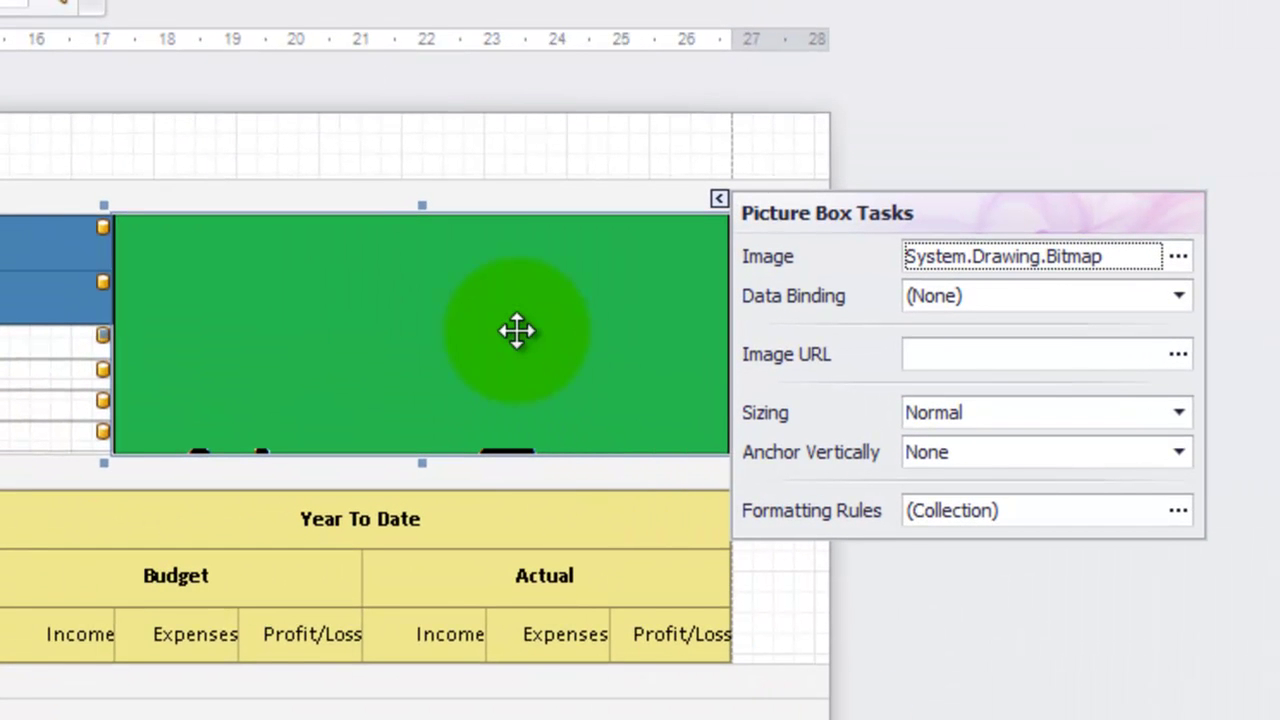
left_click(1182, 414)
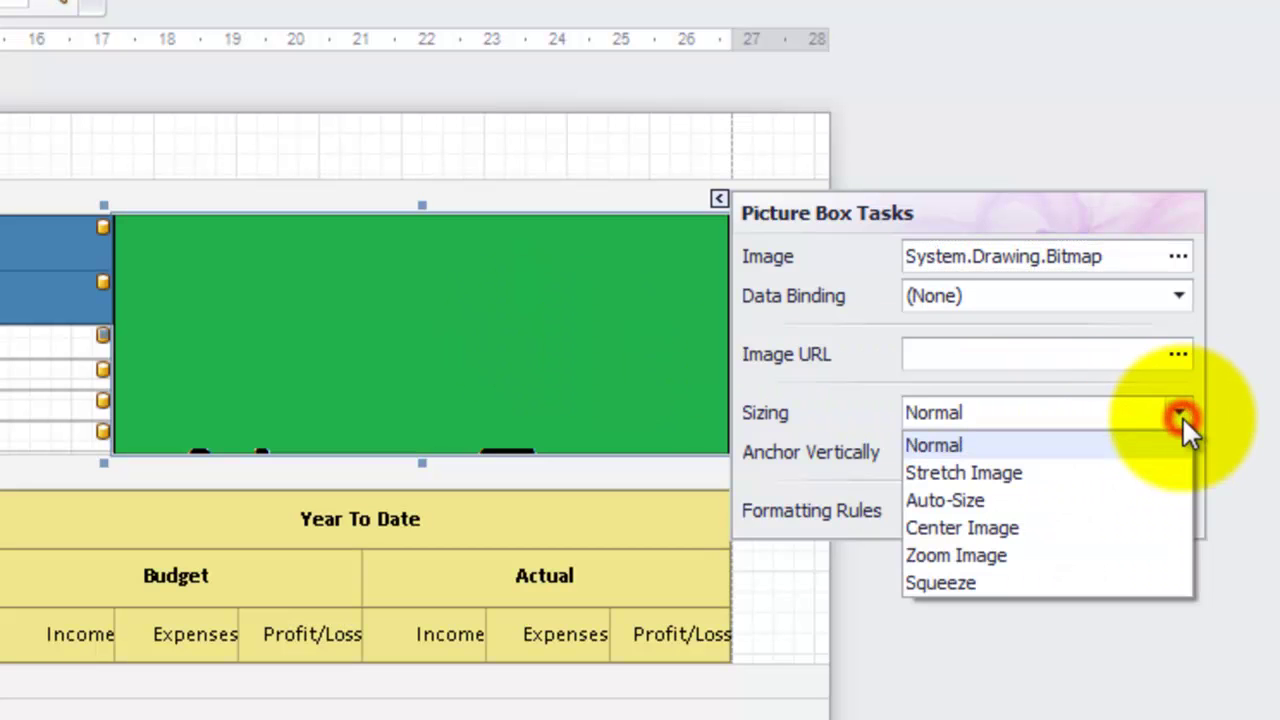
left_click(1120, 472)
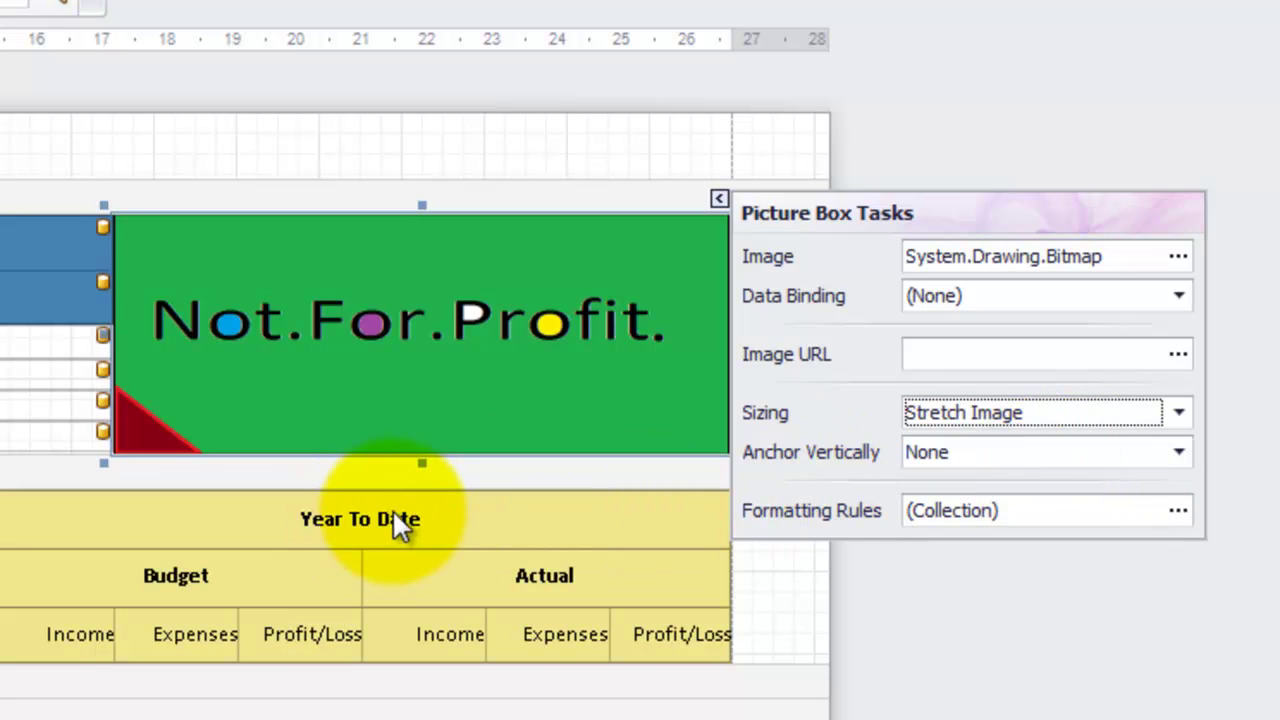
left_click(491, 317)
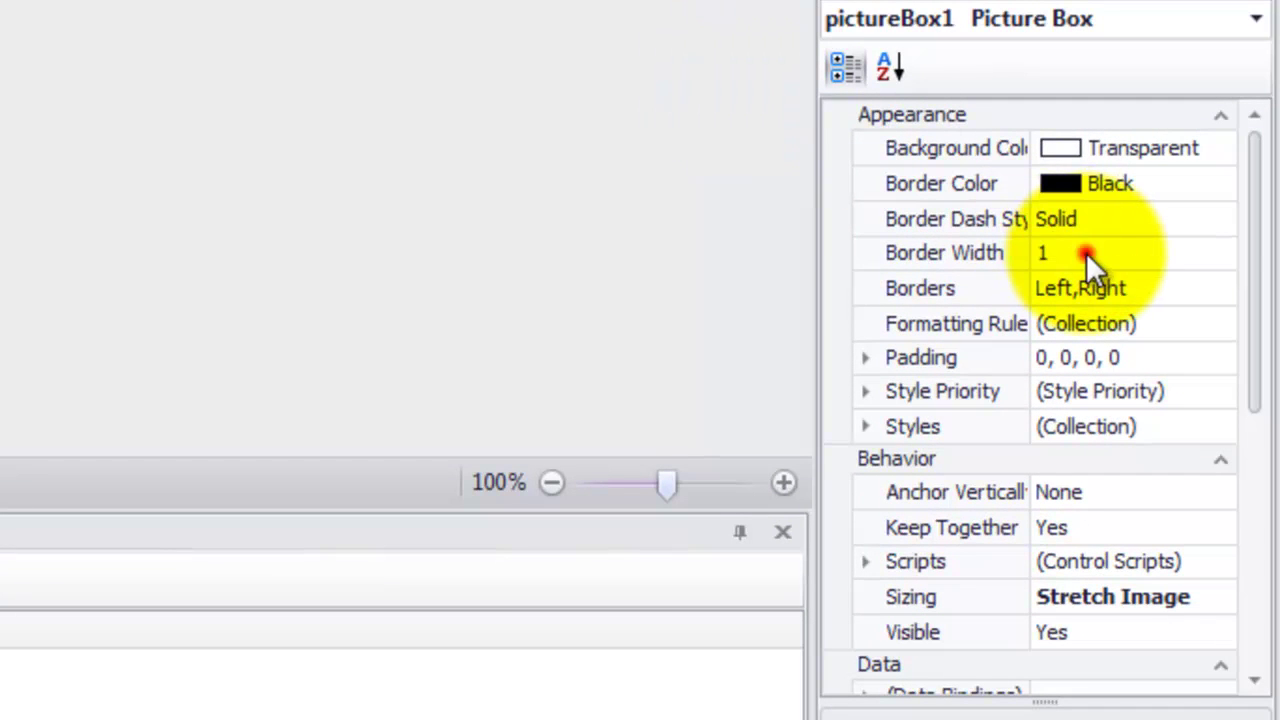
- Set the logo picture box's Border Width to 0 in the Property Grid
left_click(1086, 252)
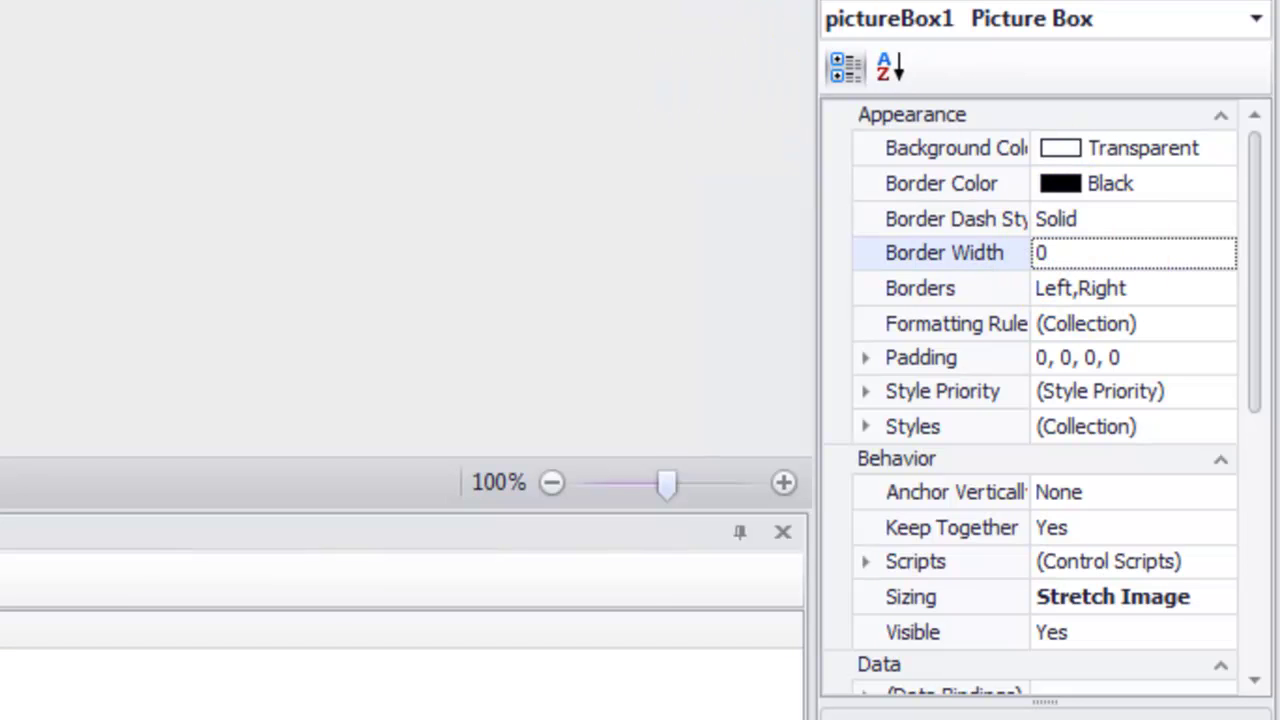
key("Return")
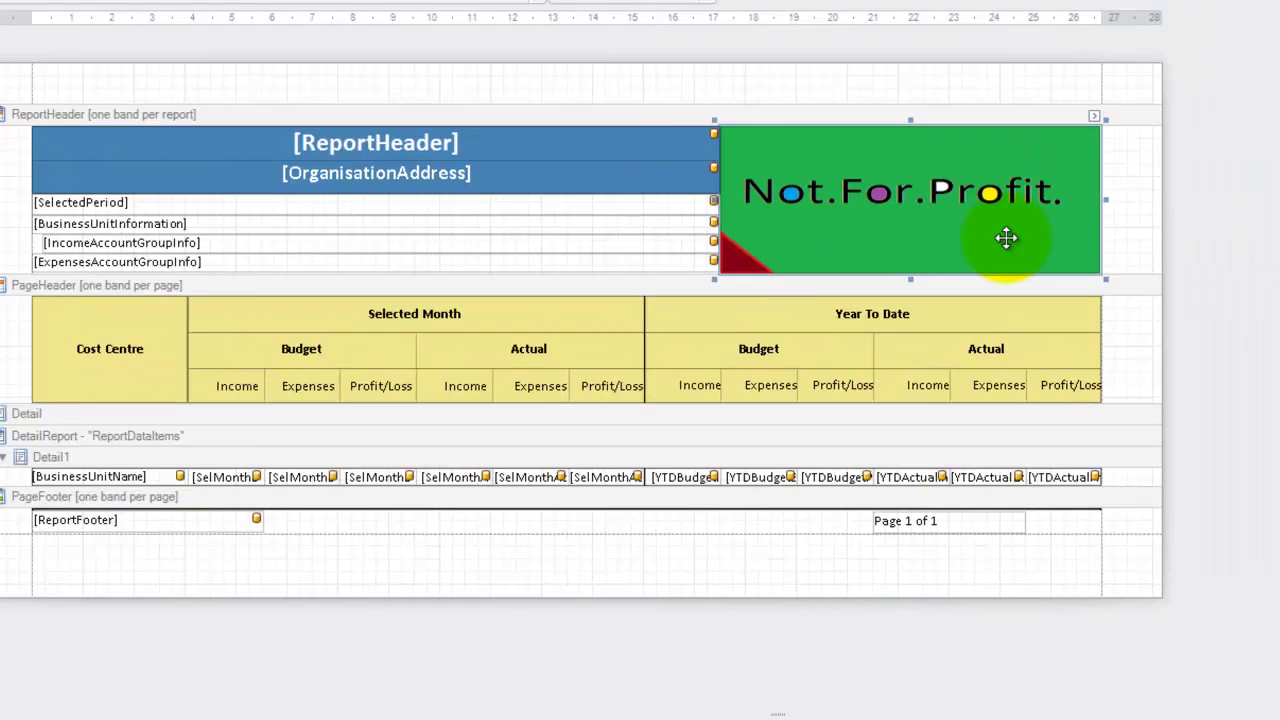
left_click(1083, 280)
left_click(190, 570)
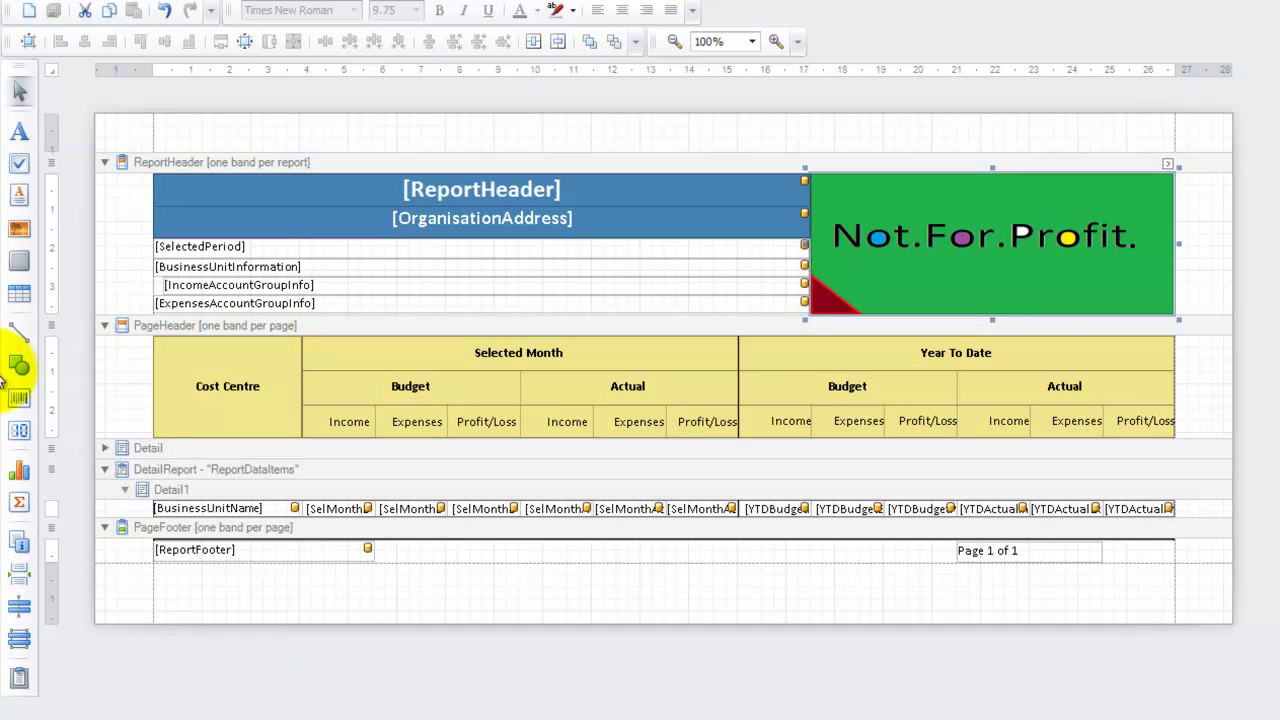
- Draw a new label in the PageFooter band beside [ReportFooter] and widen it
left_click(19, 131)
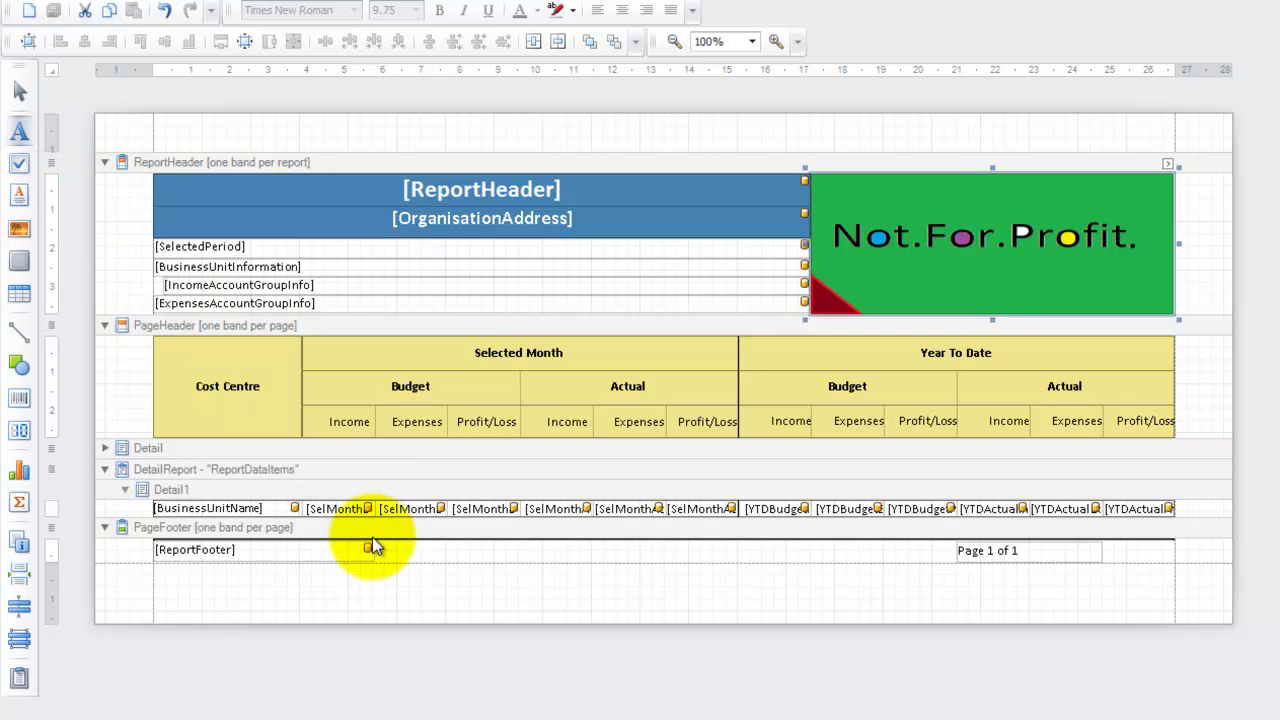
left_click_drag(376, 540, 429, 559)
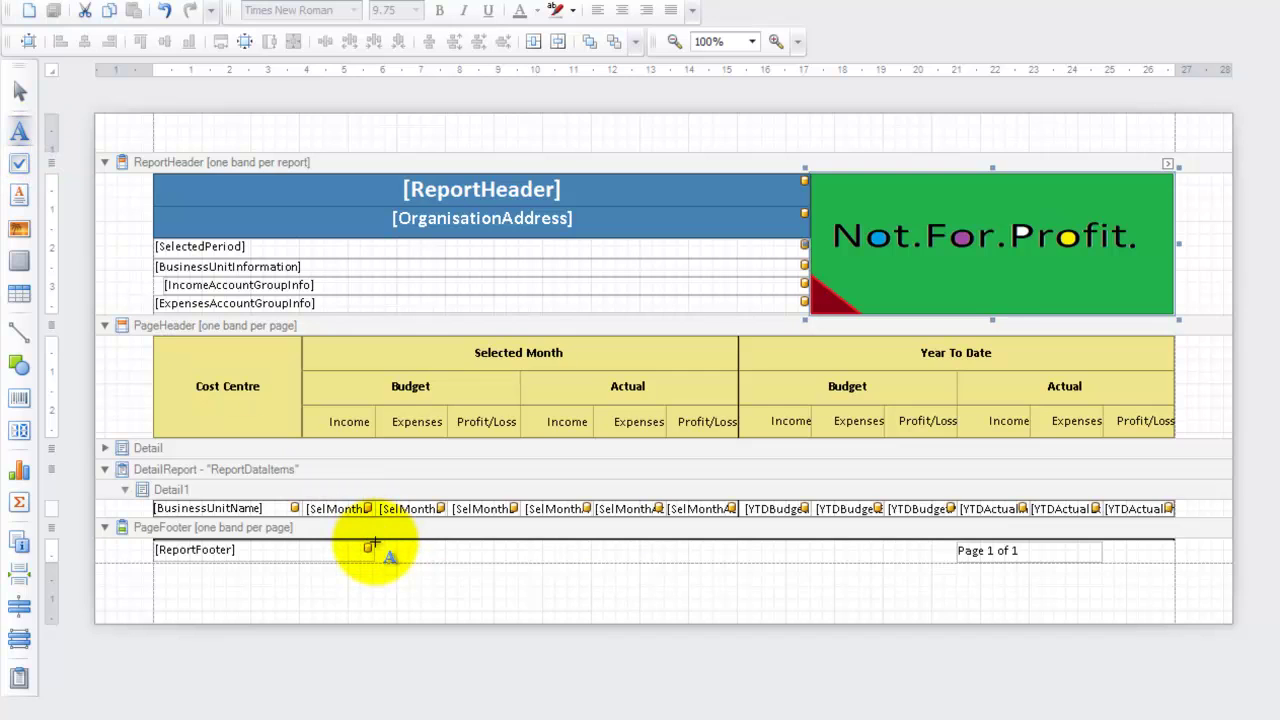
left_click_drag(408, 349, 545, 331)
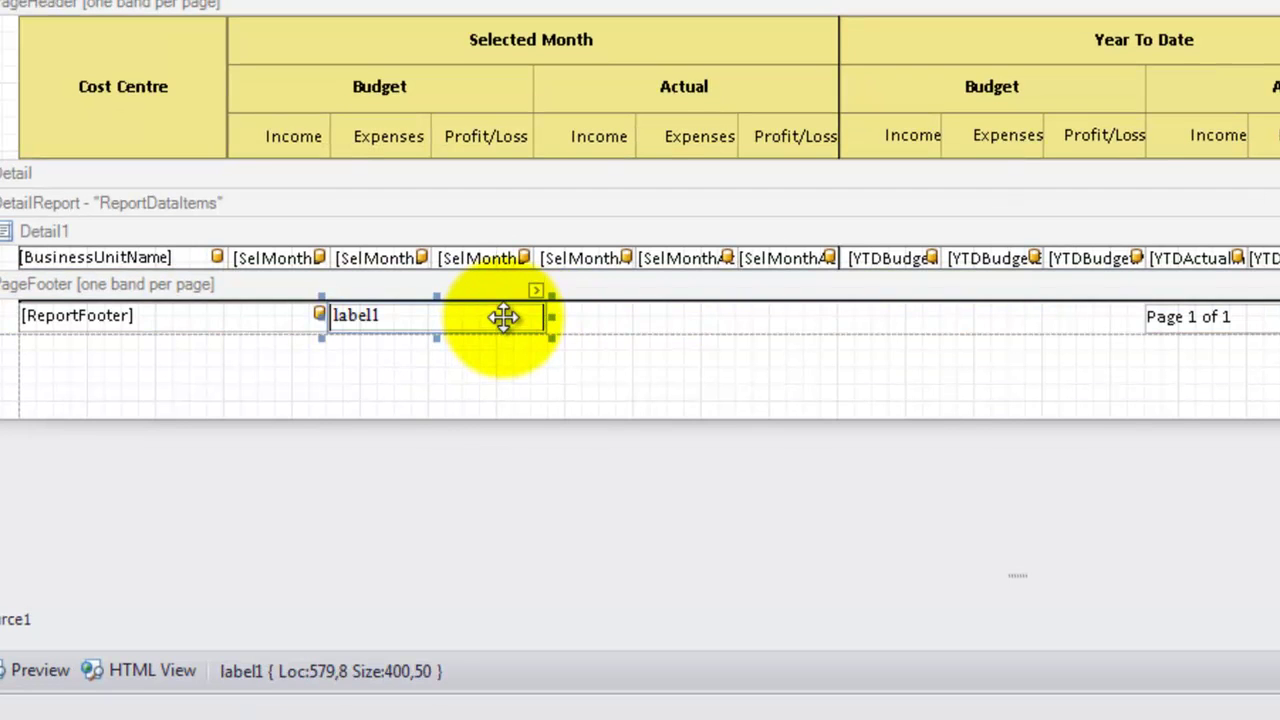
- Set the footer label's text to 'Printed on:' and clear its border width
left_click(537, 292)
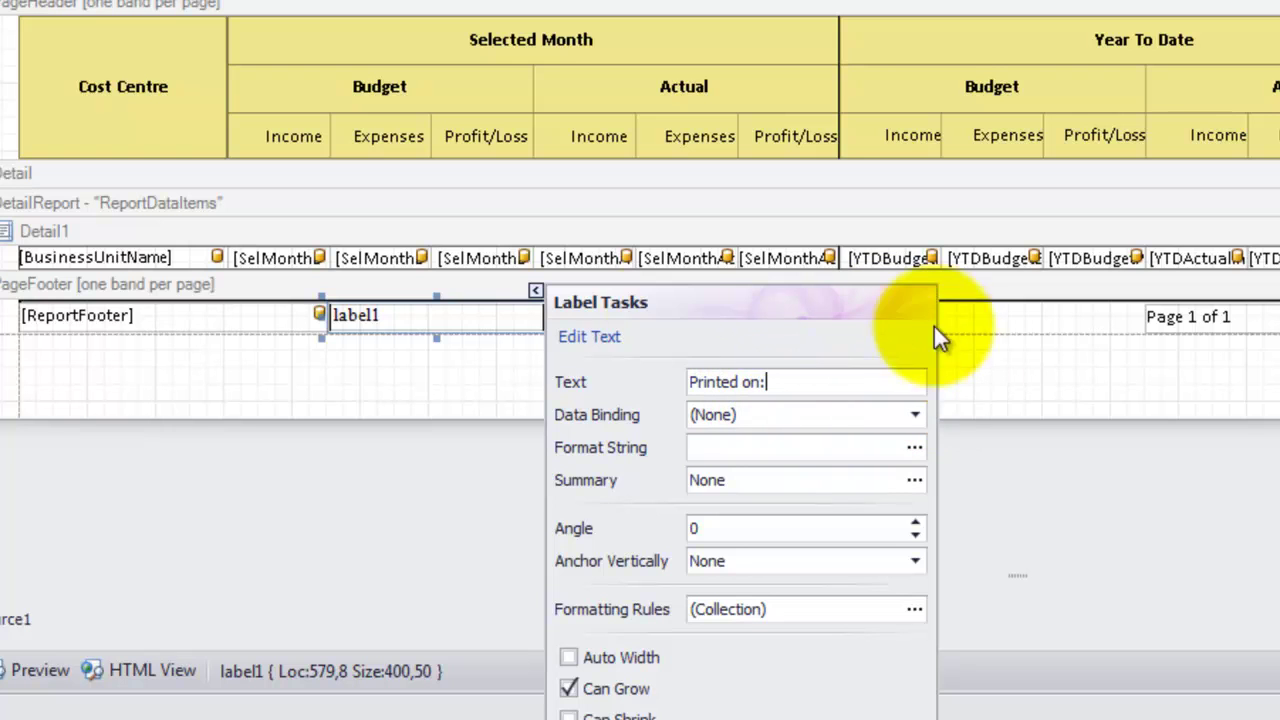
left_click(472, 317)
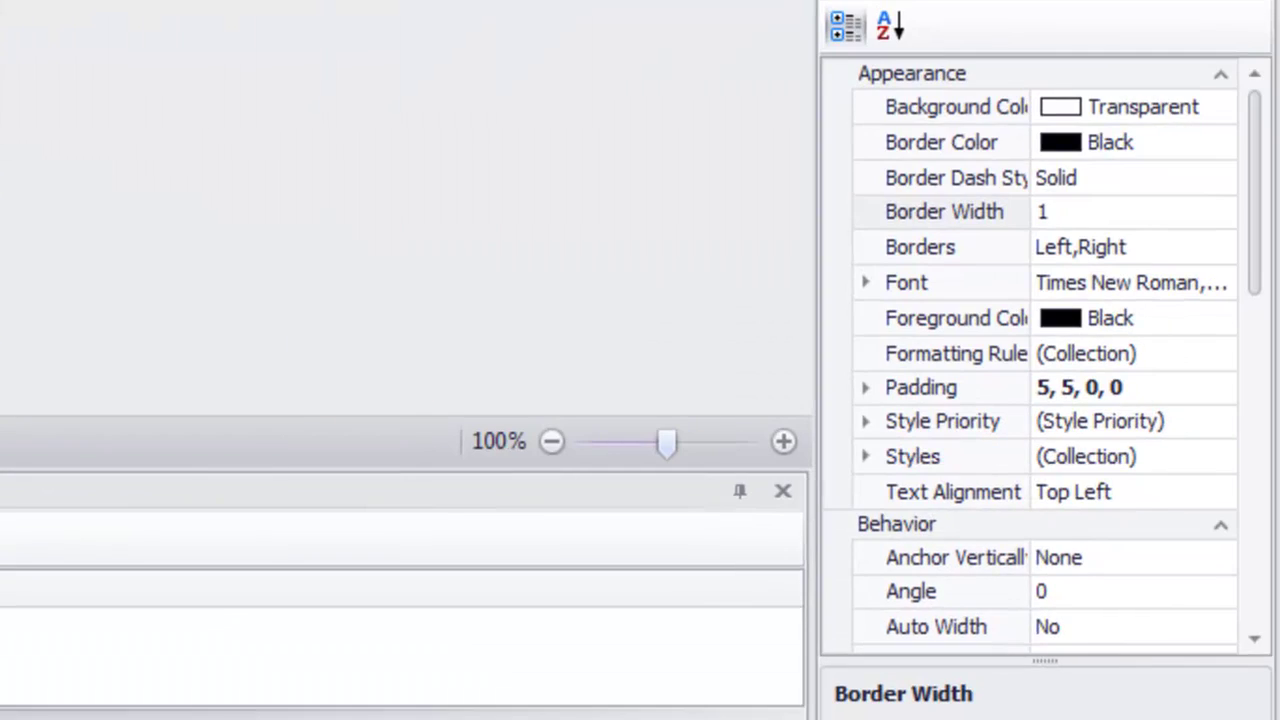
left_click(1113, 211)
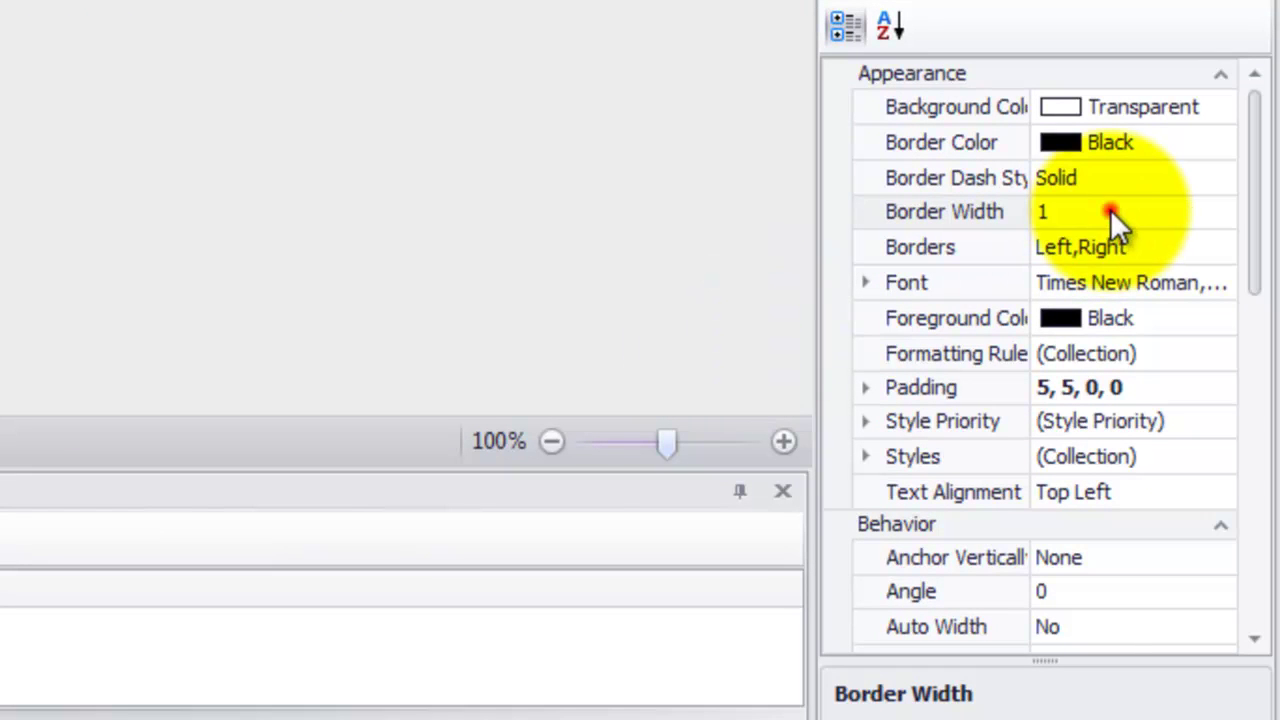
key("BackSpace")
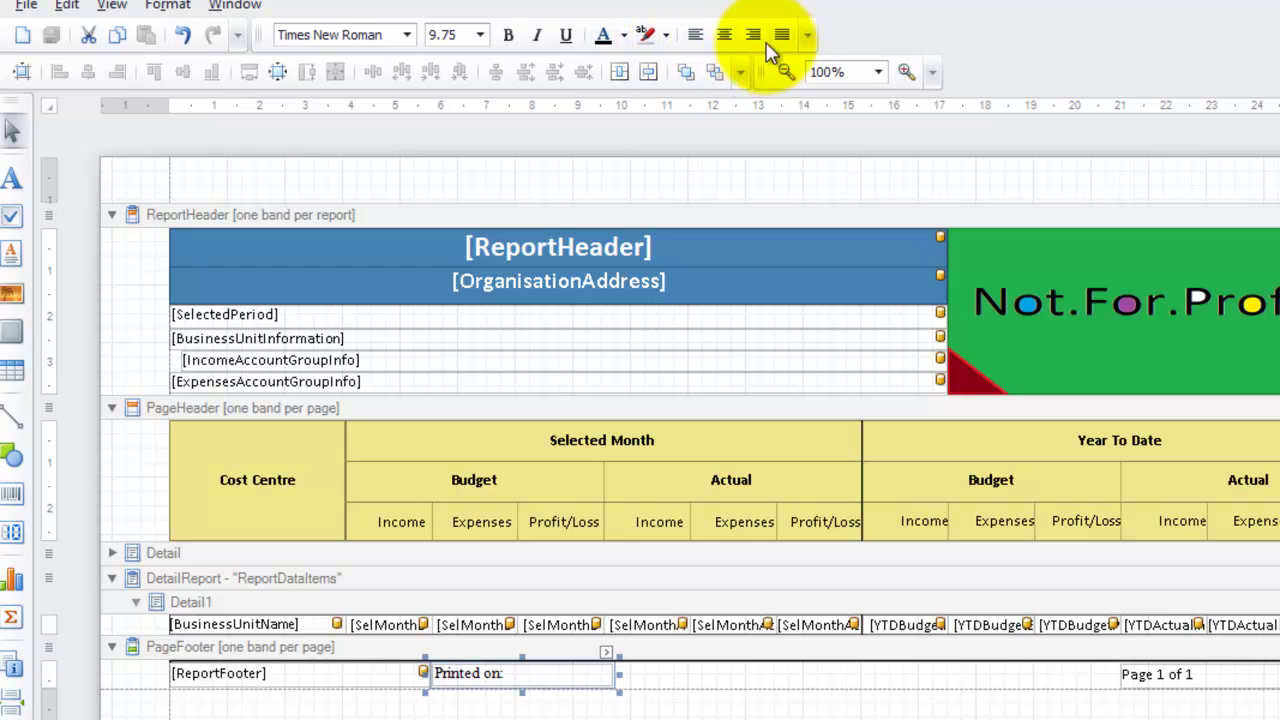
- Make the 'Printed on:' label bold and narrow it to fit its text
left_click(508, 37)
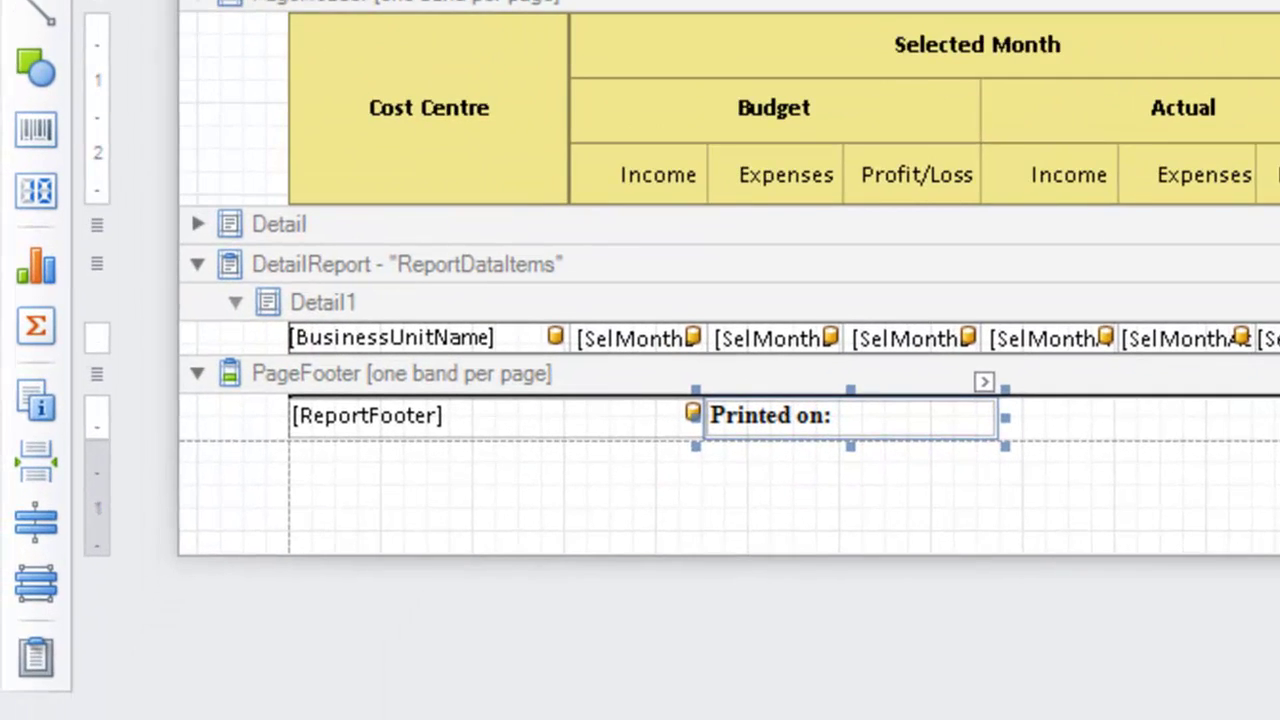
left_click_drag(1013, 413, 870, 428)
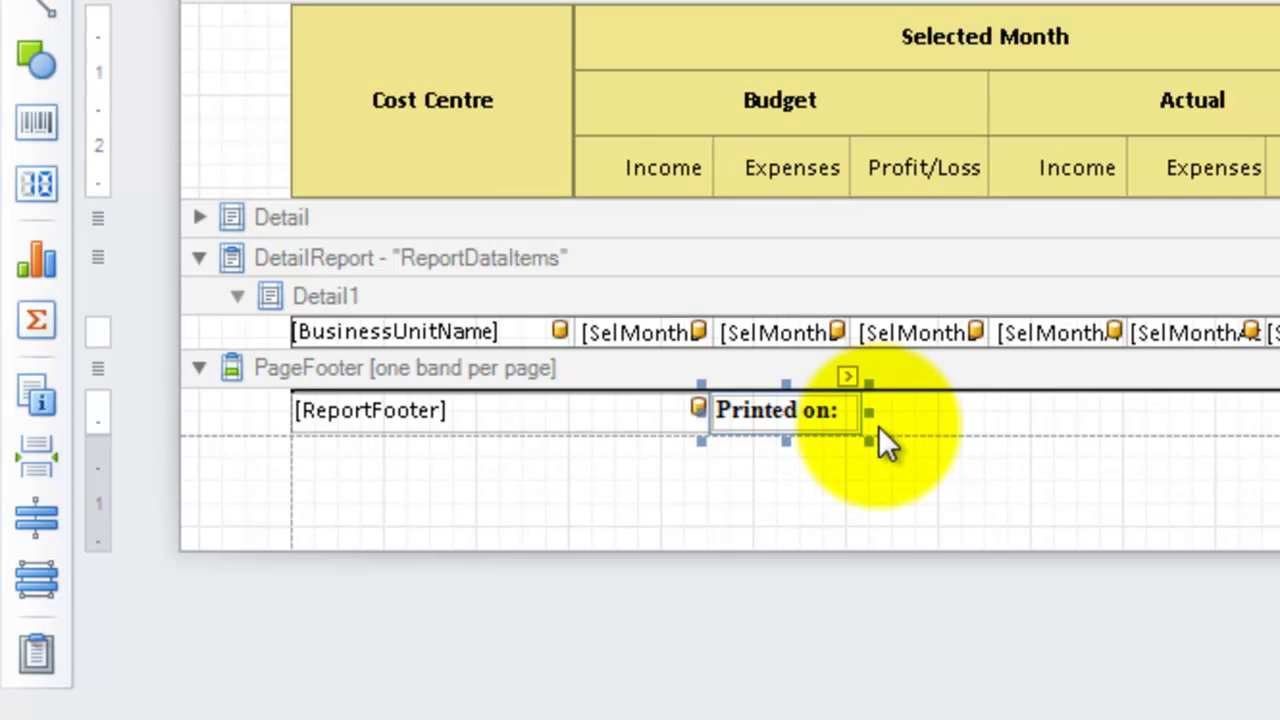
left_click(56, 410)
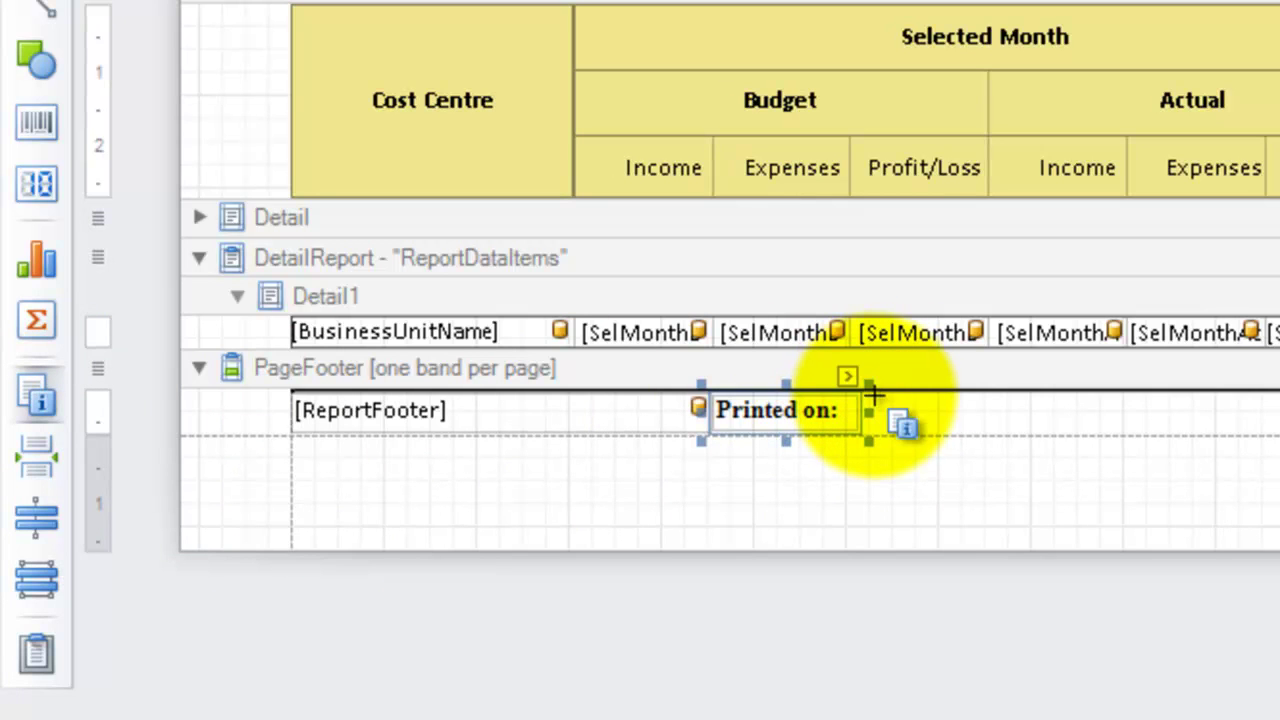
- Draw a Page Info field beside Printed on: with border width 0, showing the Current Date and Time
left_click_drag(874, 394, 1210, 437)
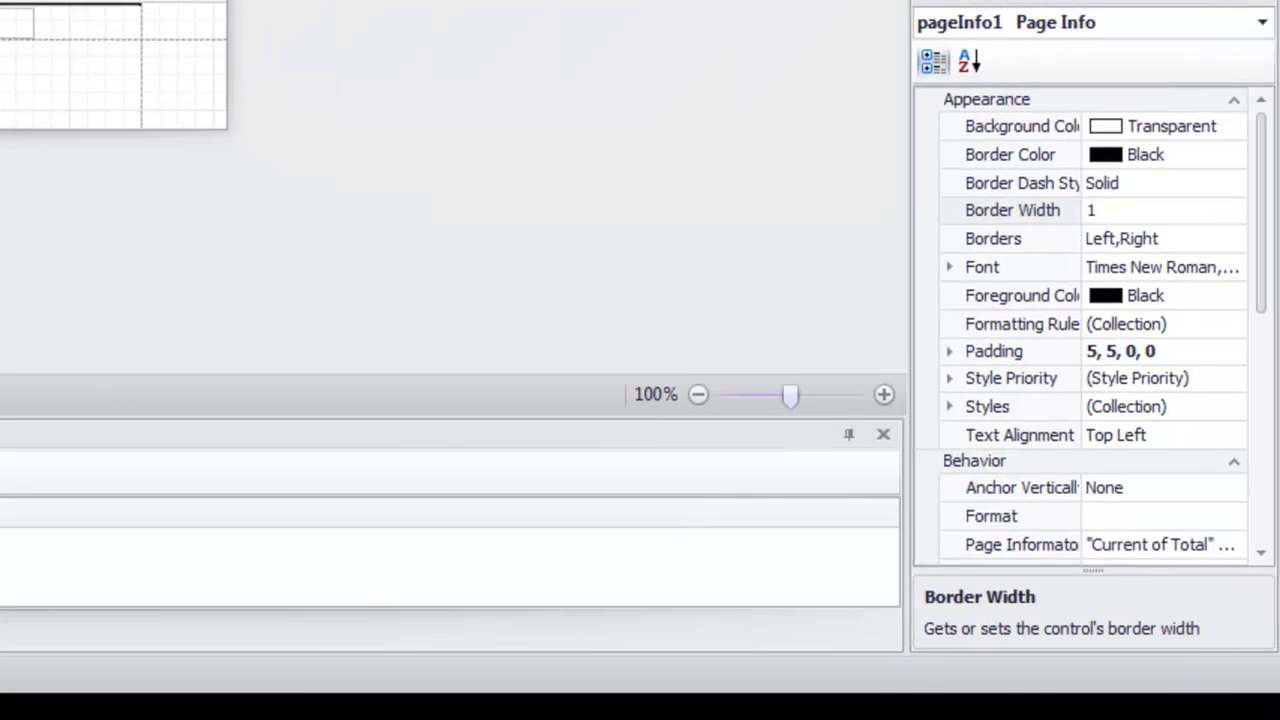
left_click(1130, 208)
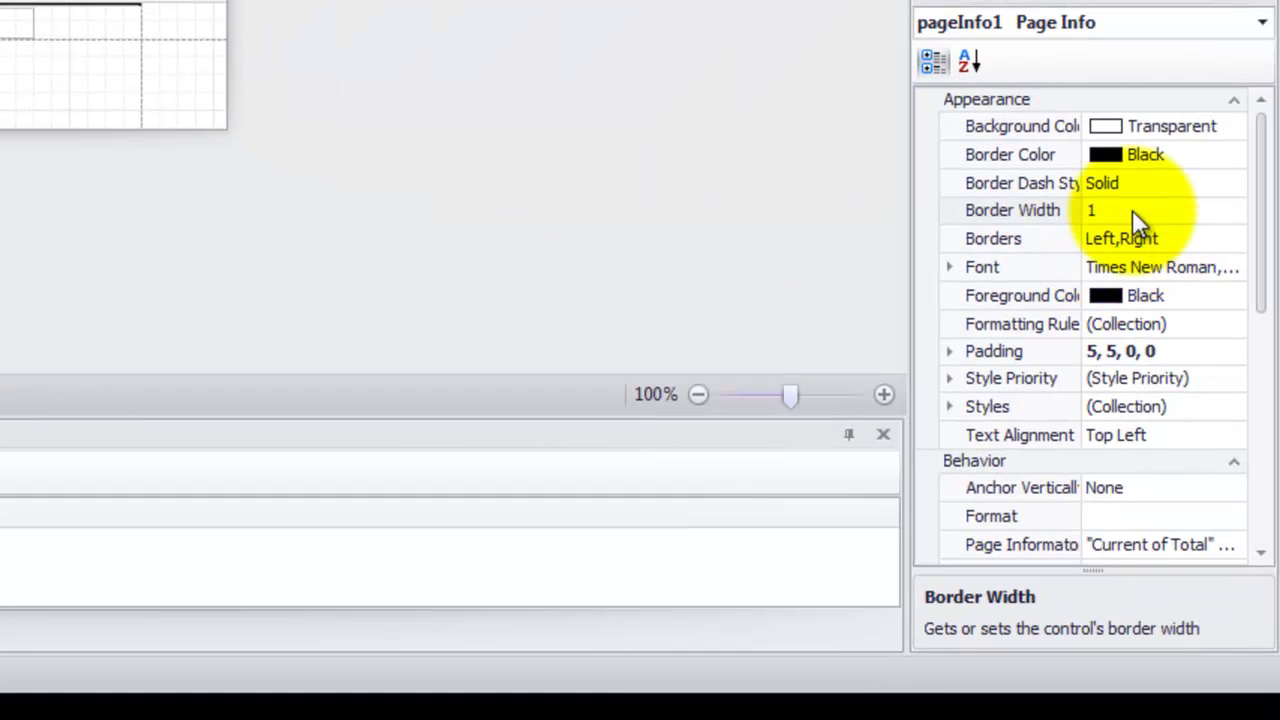
type("0")
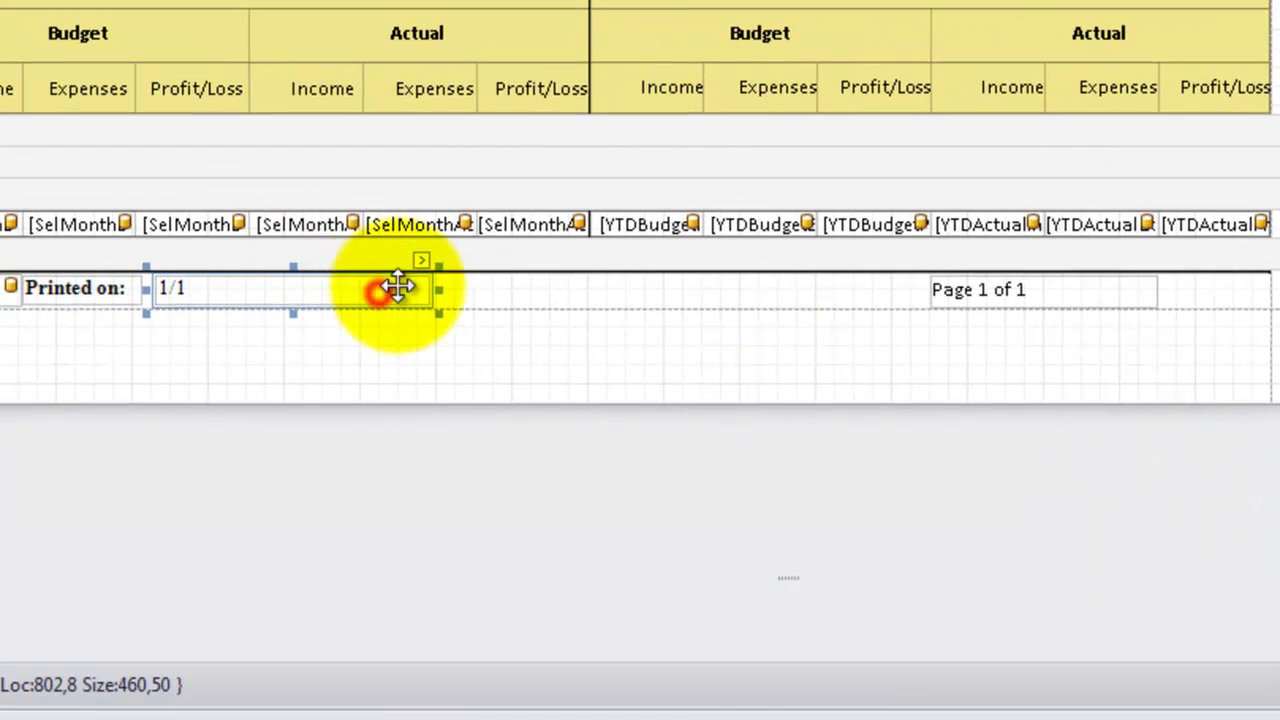
left_click(422, 261)
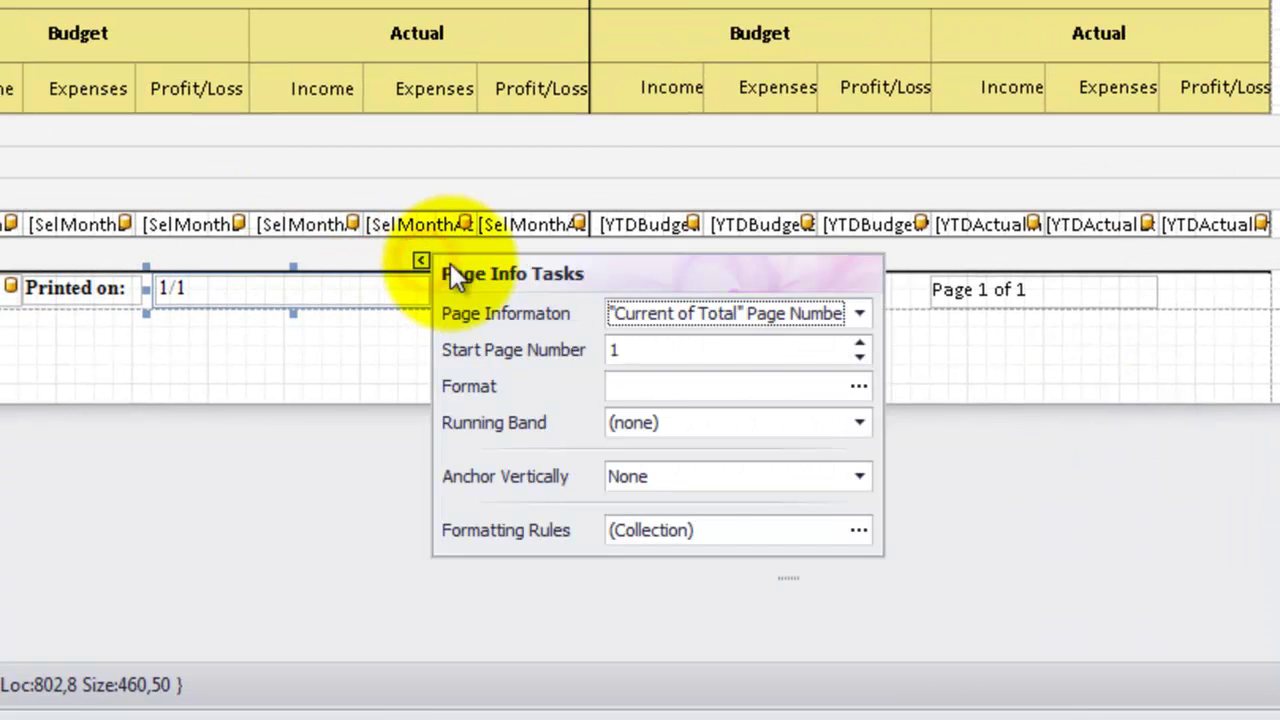
left_click(859, 313)
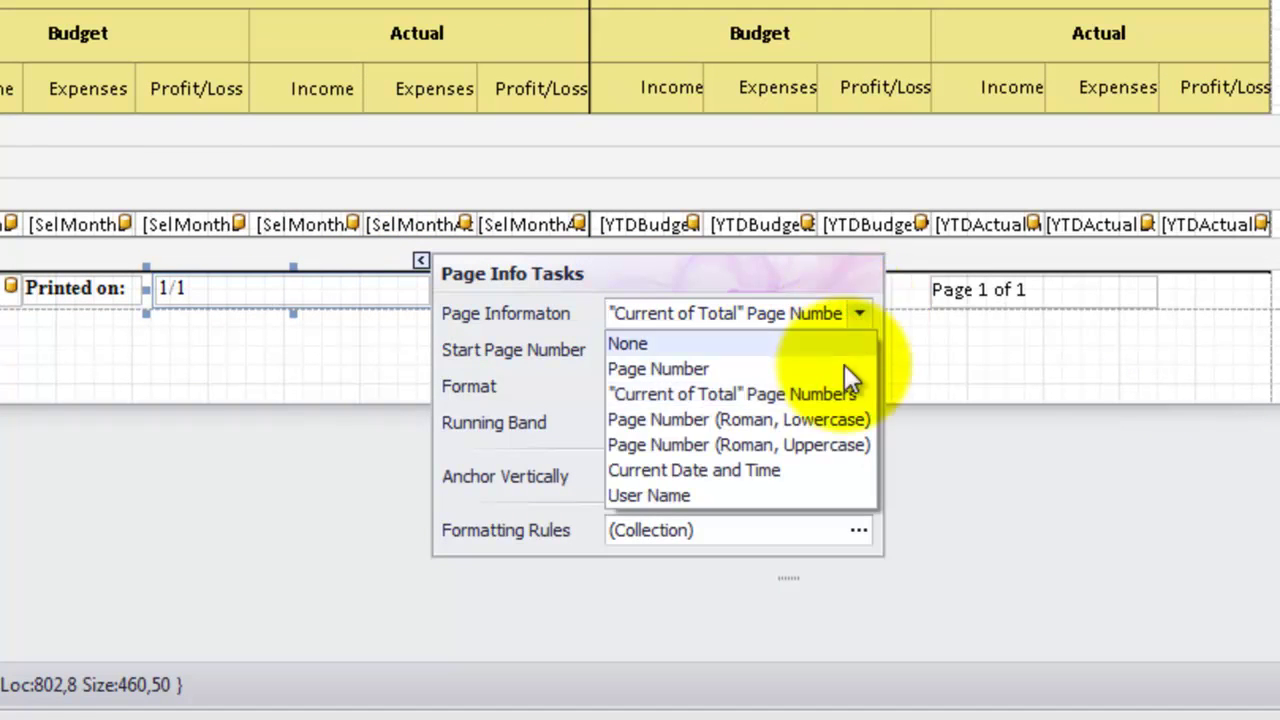
left_click(811, 470)
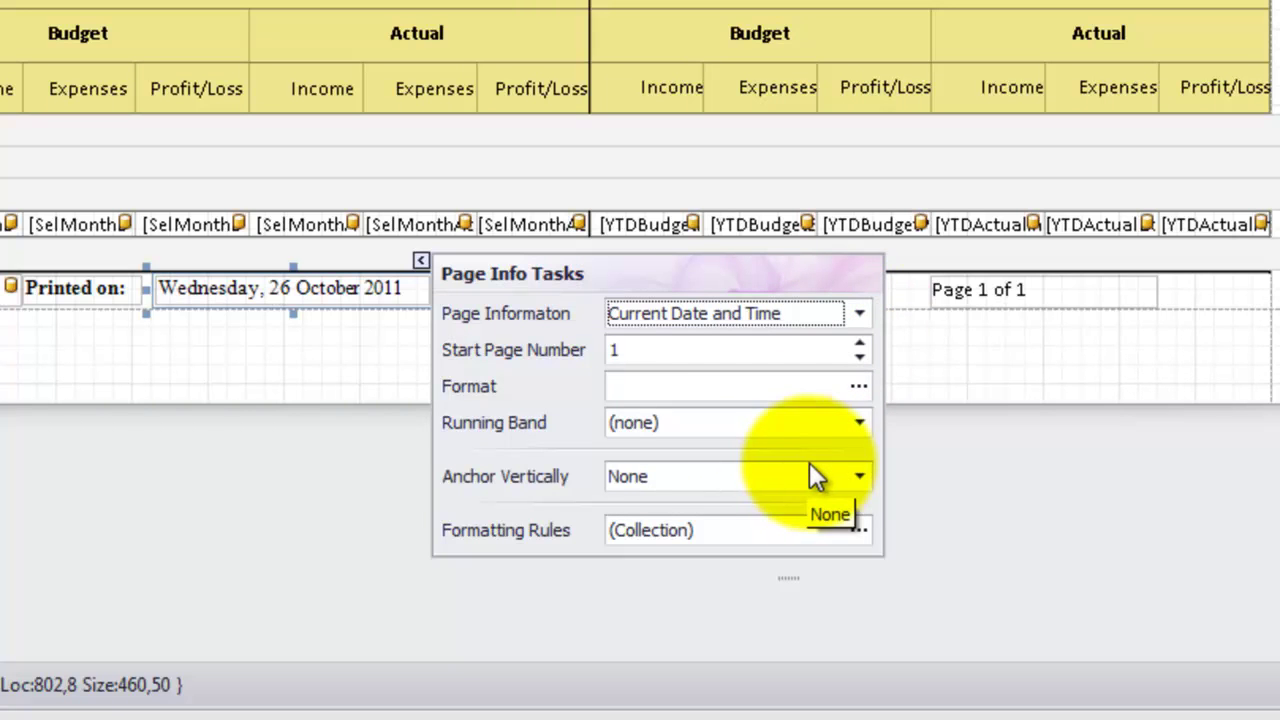
left_click(350, 295)
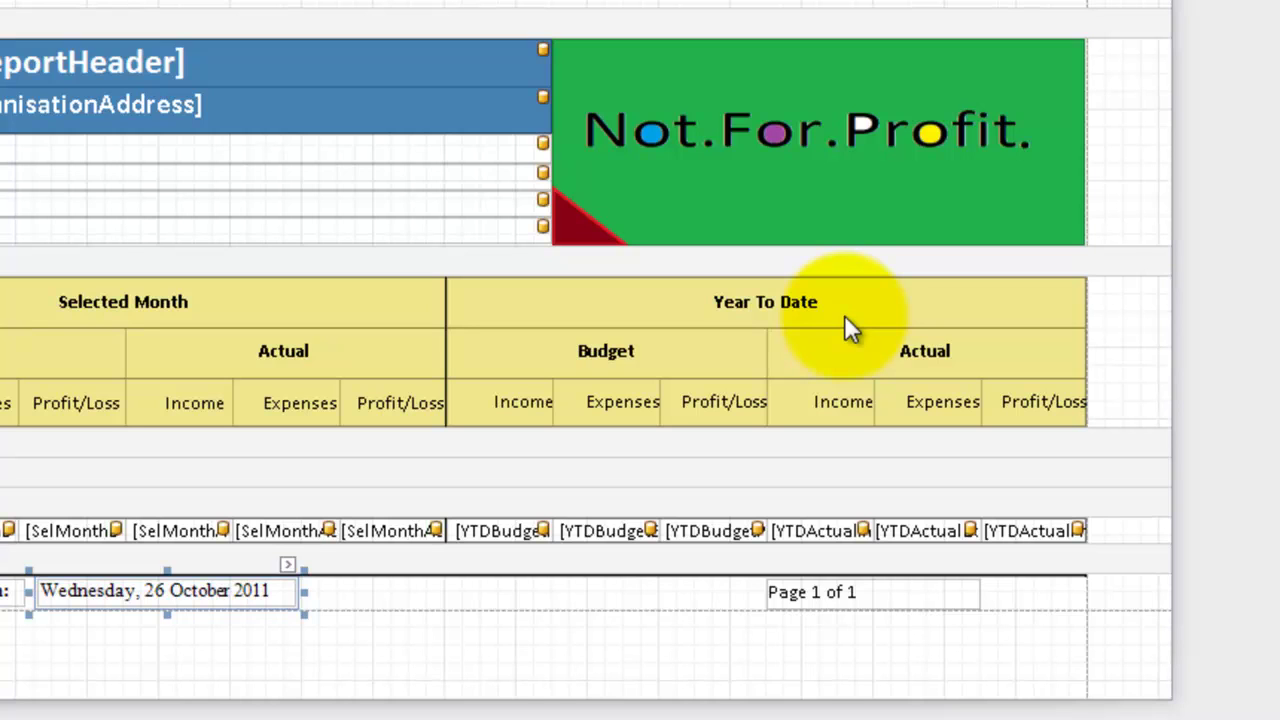
- Insert a column right of Year To Date, then delete the extra tableCell3 cell
left_click(851, 306)
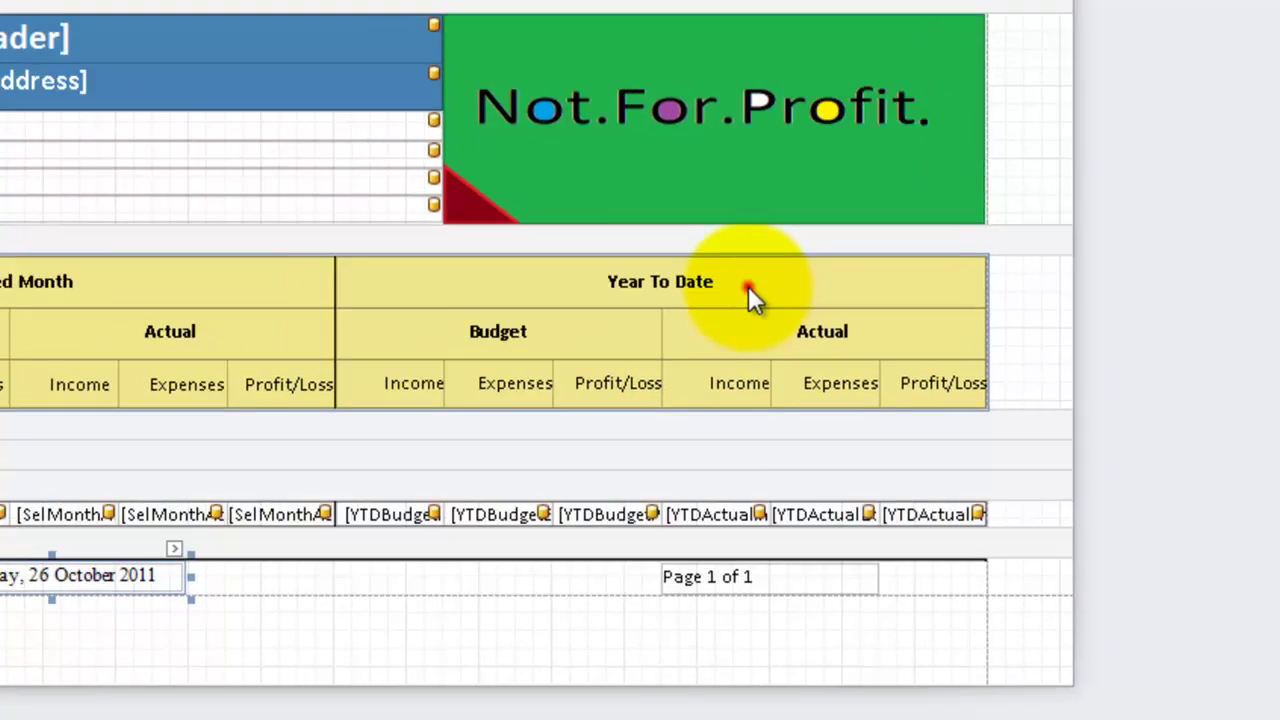
right_click(672, 226)
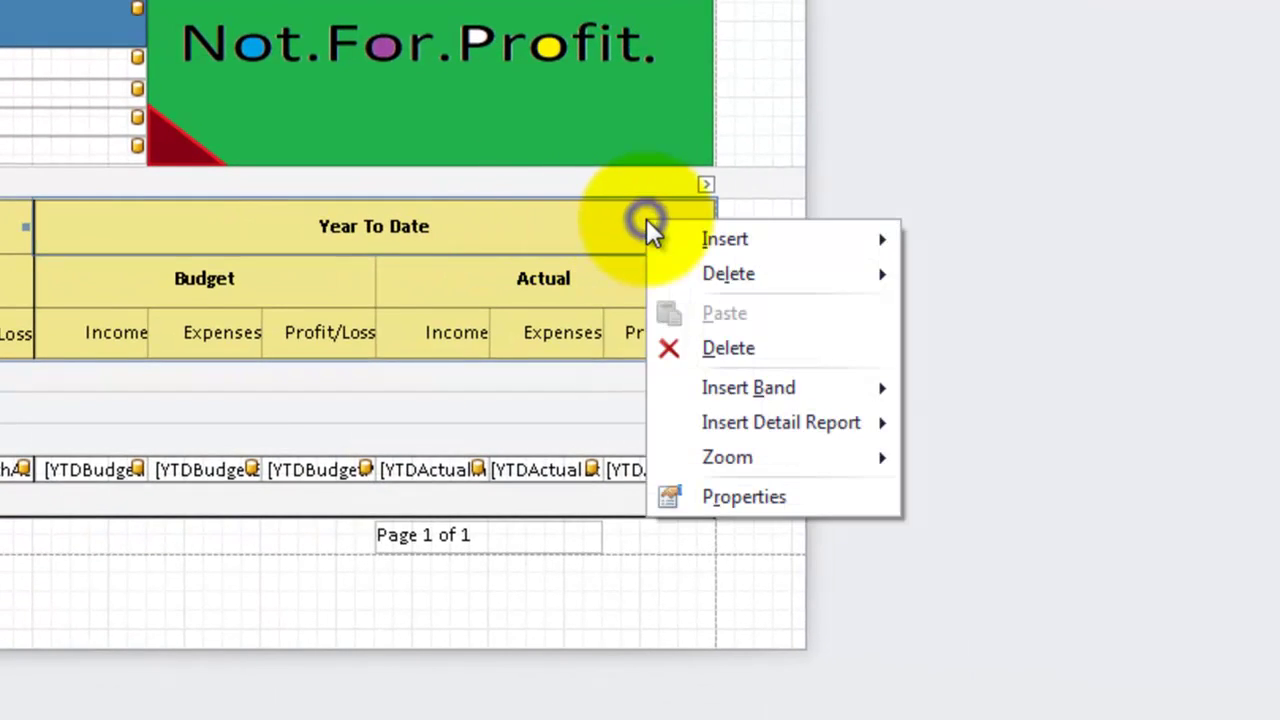
mouse_move(740, 250)
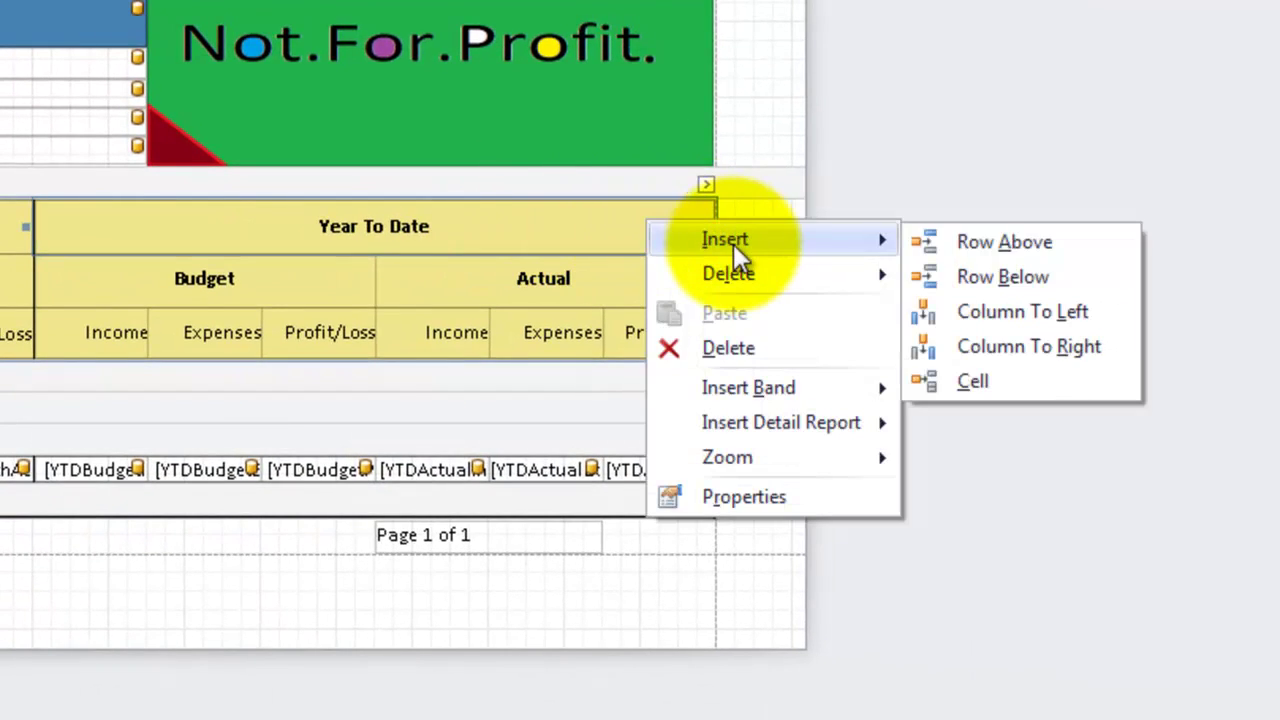
left_click(1037, 350)
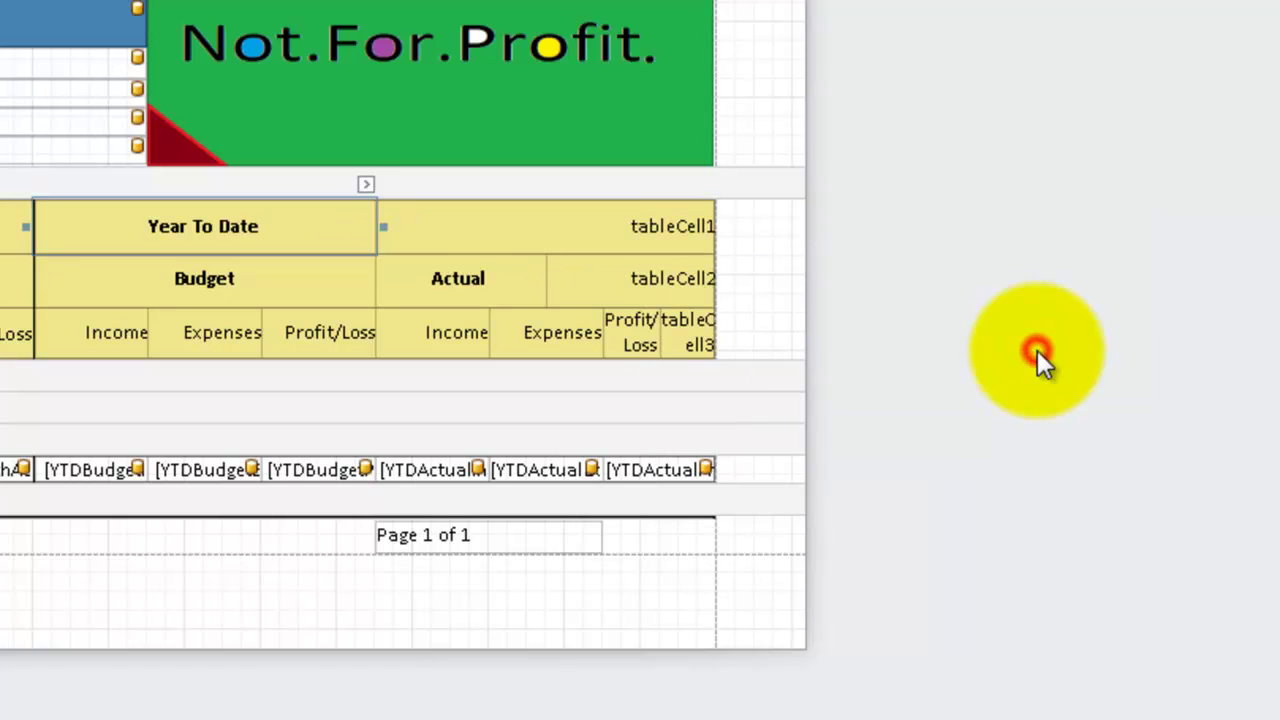
left_click(690, 335)
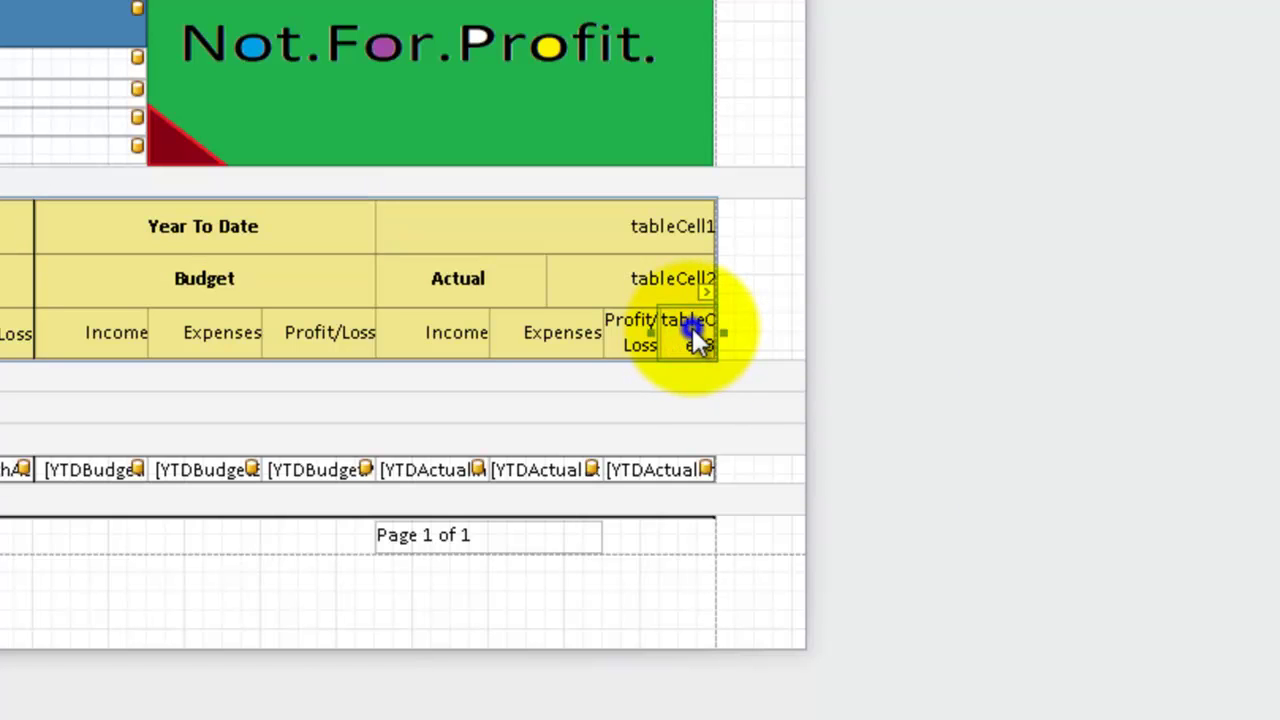
right_click(692, 328)
mouse_move(806, 383)
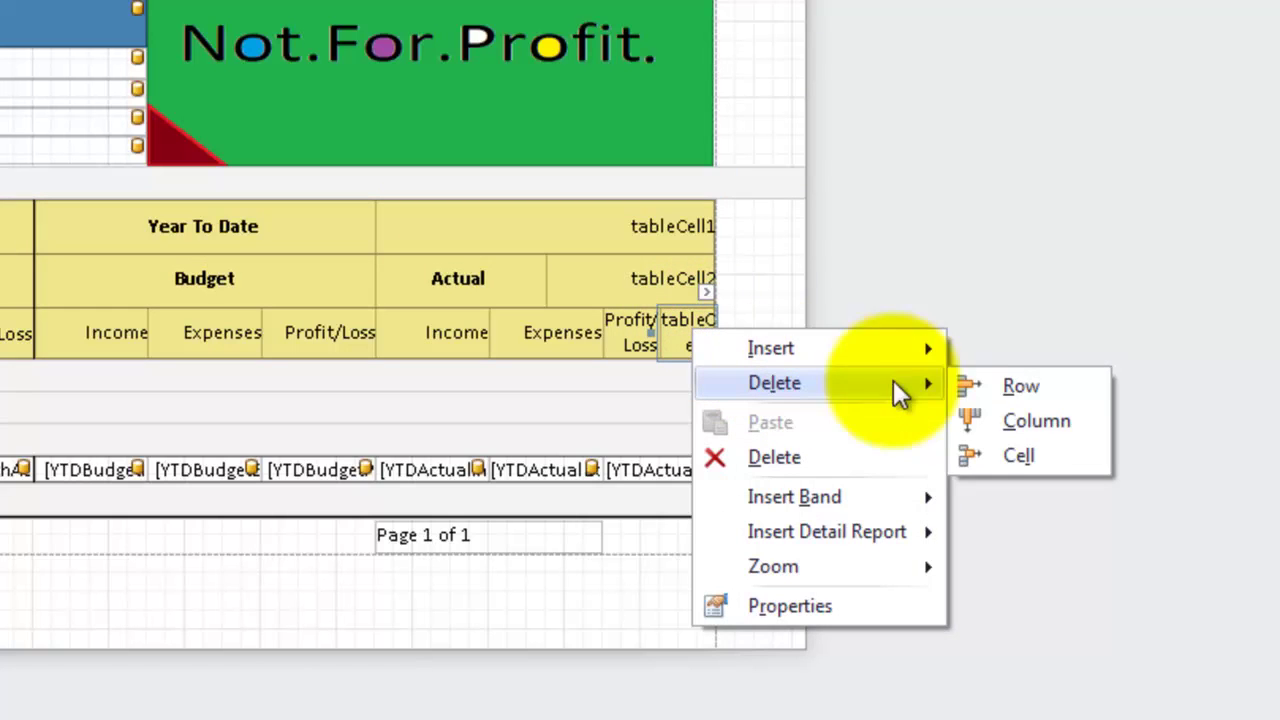
left_click(1059, 459)
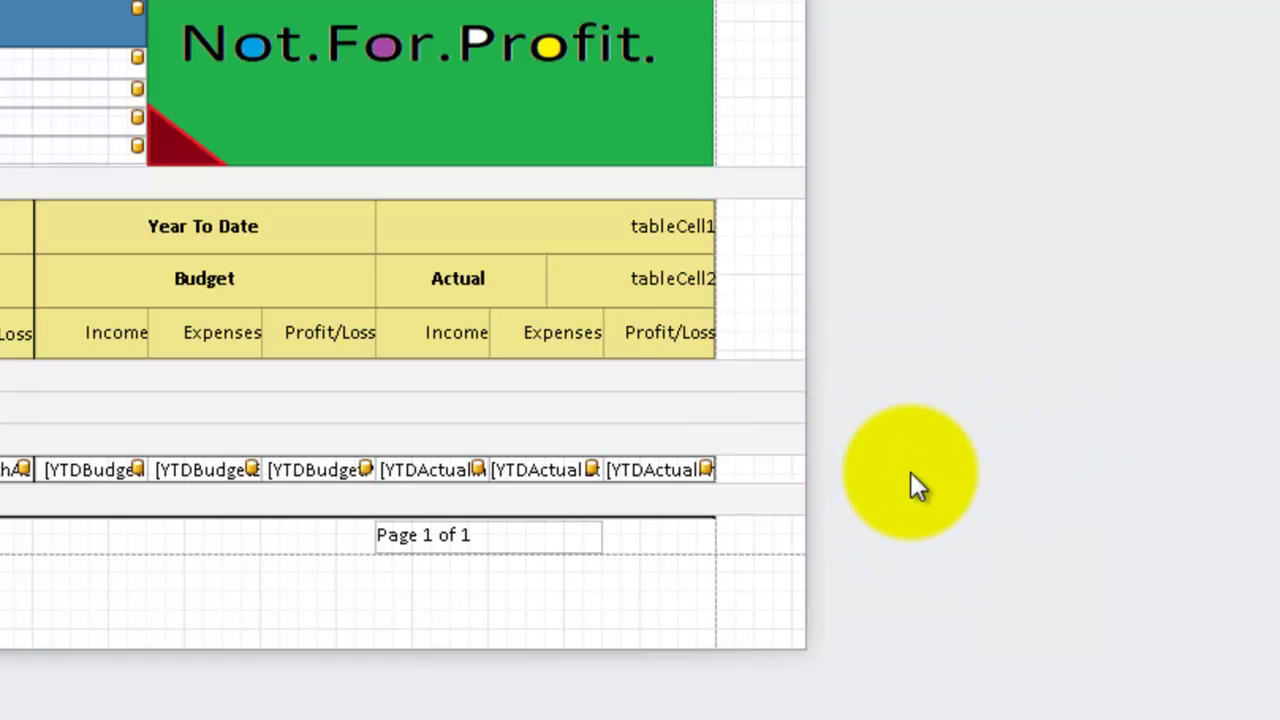
- Widen the Year To Date header rightward and narrow the Actual header to line up with it
left_click(336, 233)
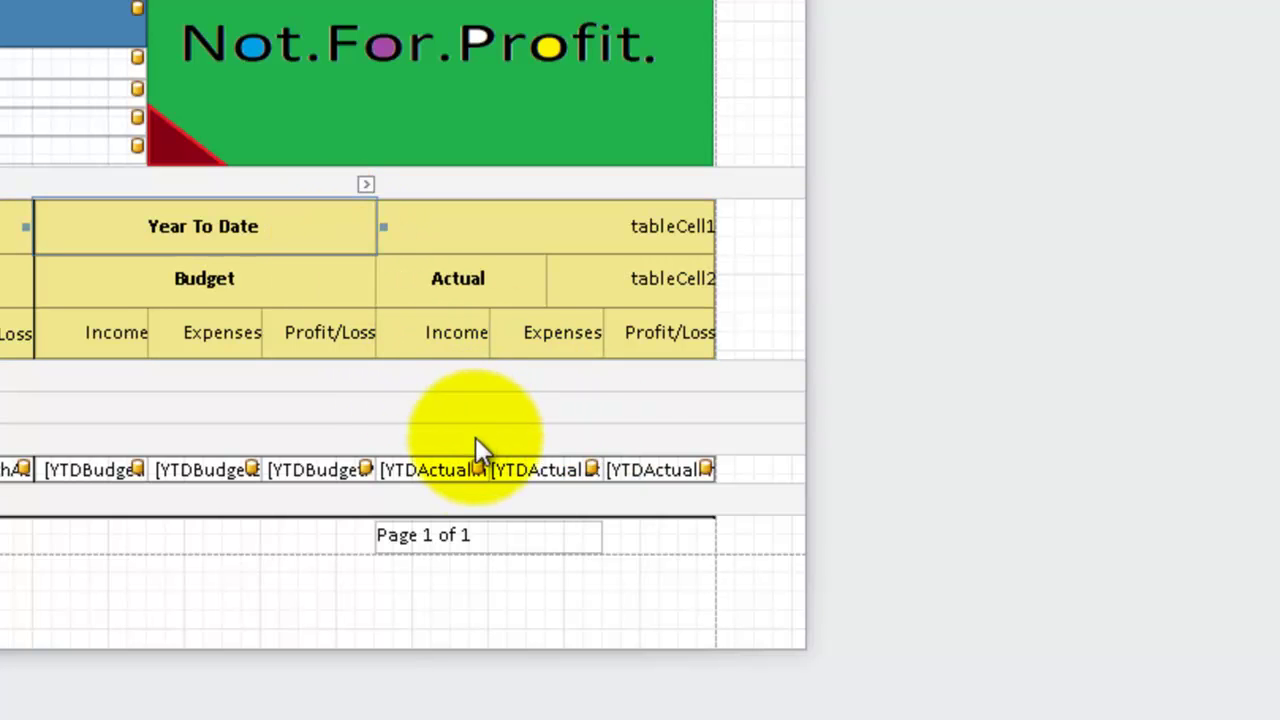
left_click(486, 468)
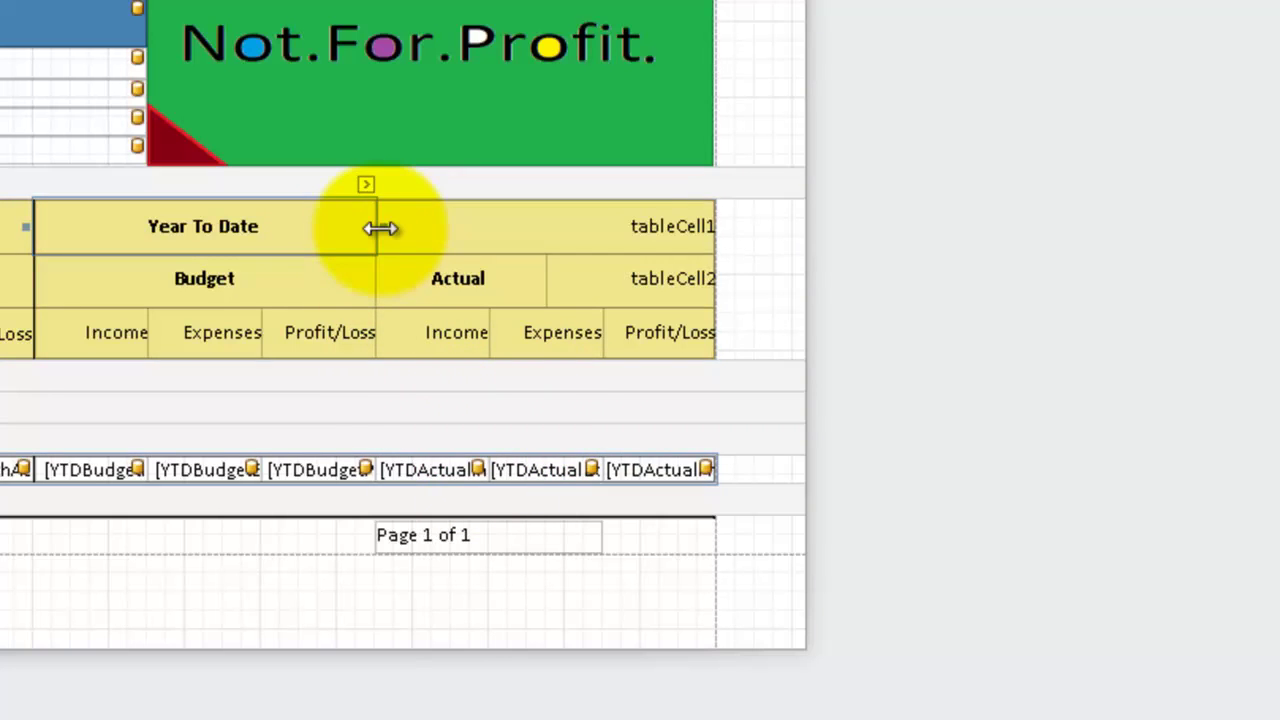
left_click_drag(380, 228, 493, 238)
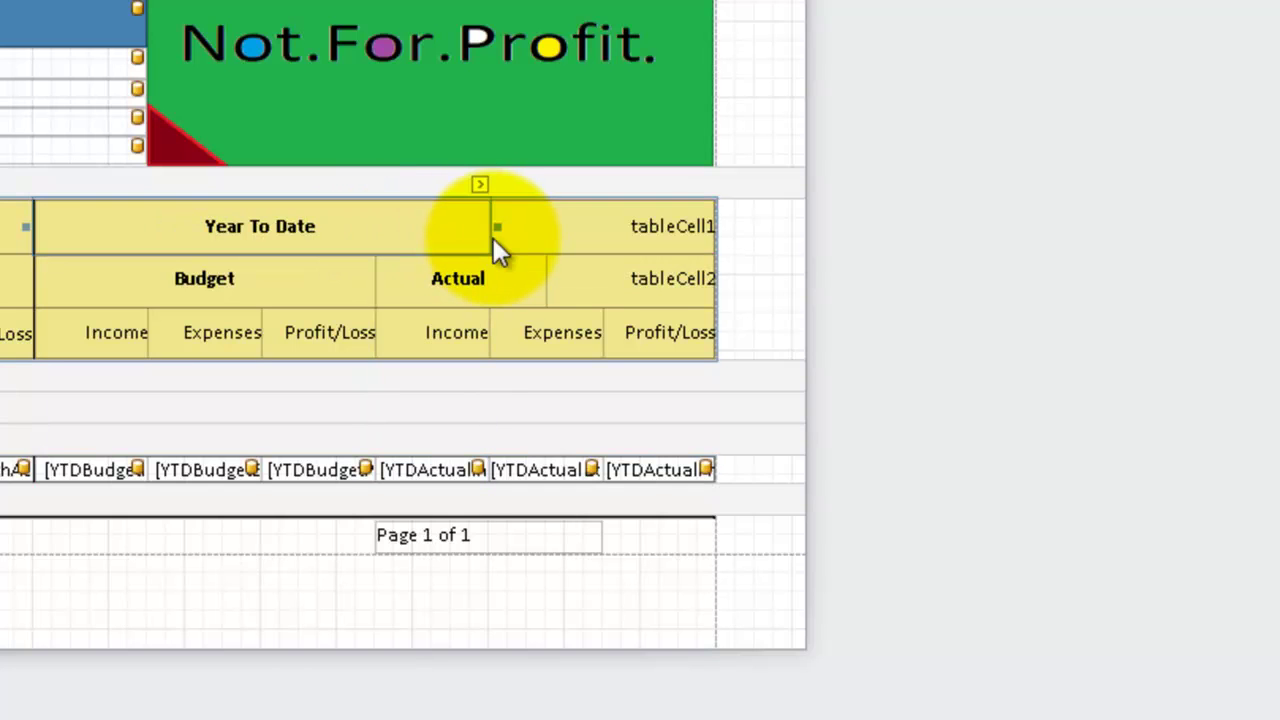
left_click(508, 280)
left_click_drag(553, 280, 500, 285)
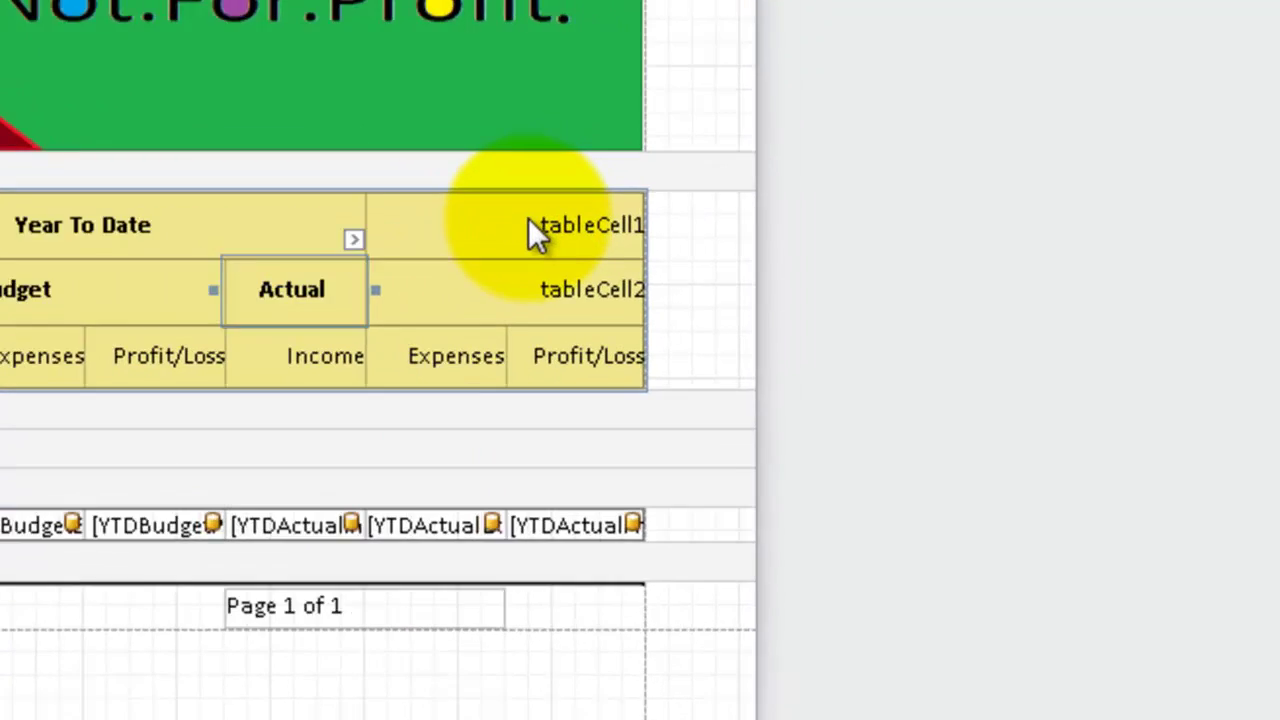
left_click(619, 222)
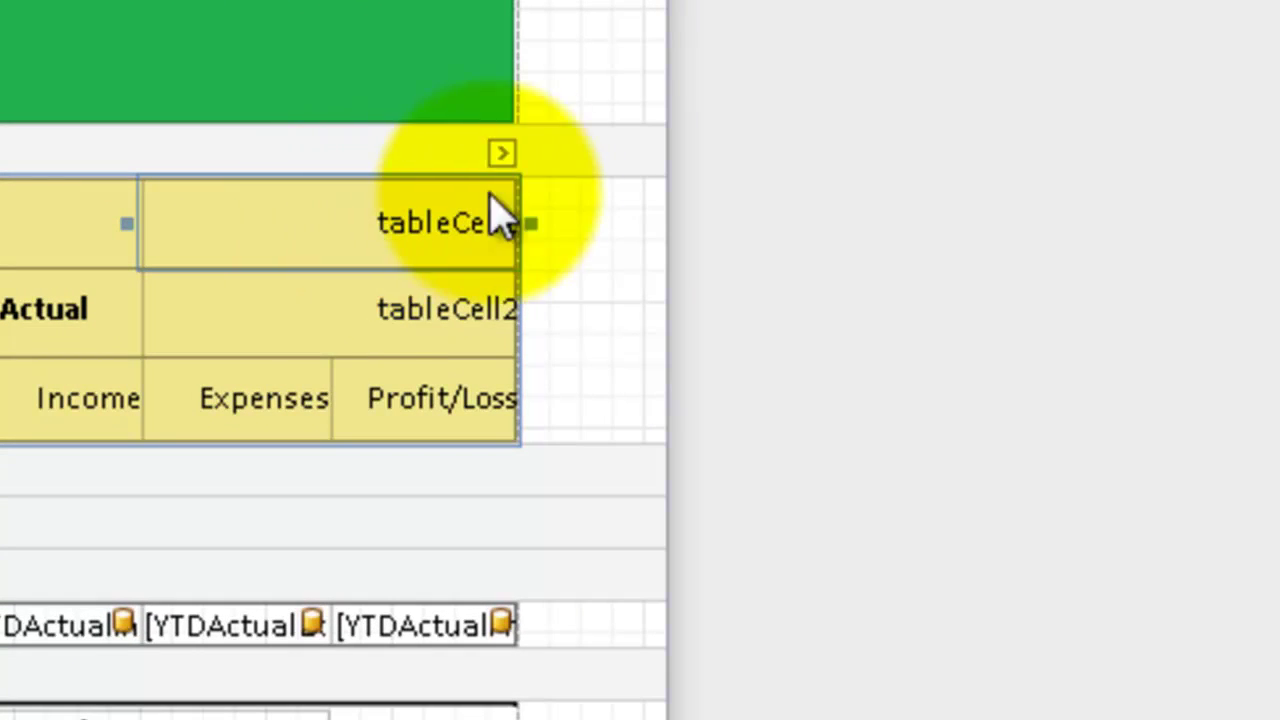
- Change the tableCell1 header text to 'Full Year' and clear the tableCell2 text
left_click(500, 152)
left_click(995, 310)
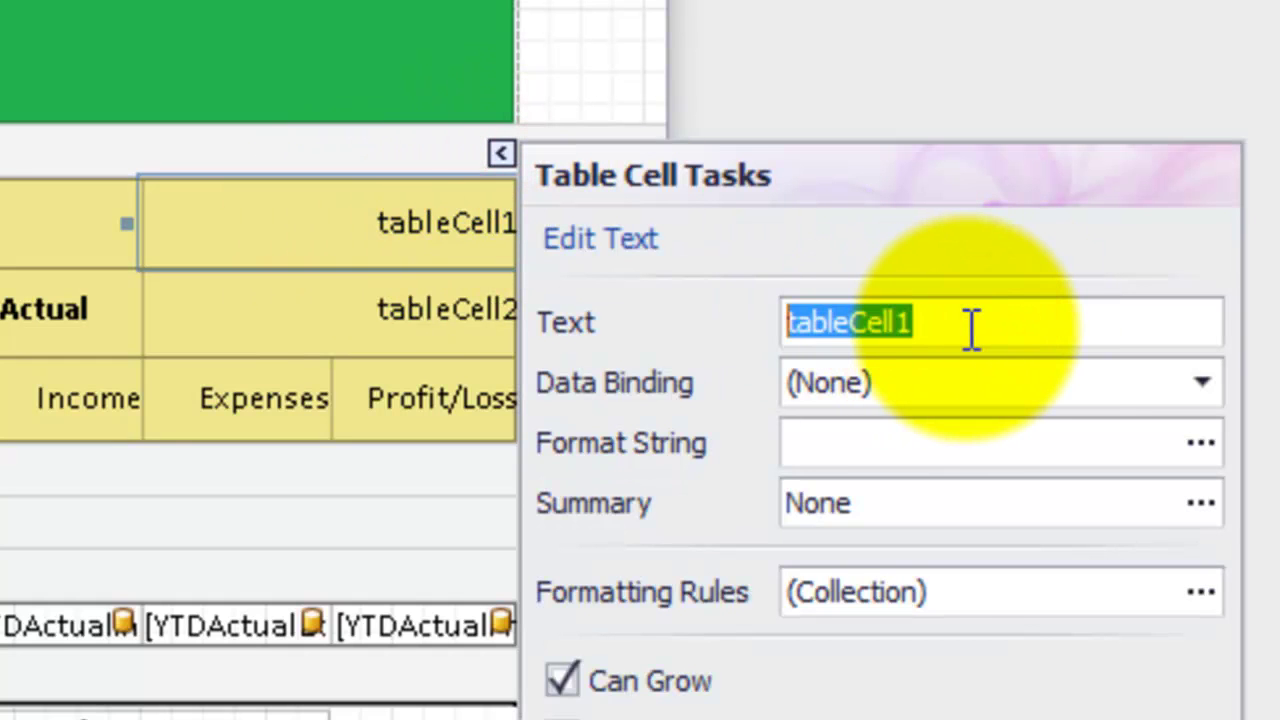
type("Full Year")
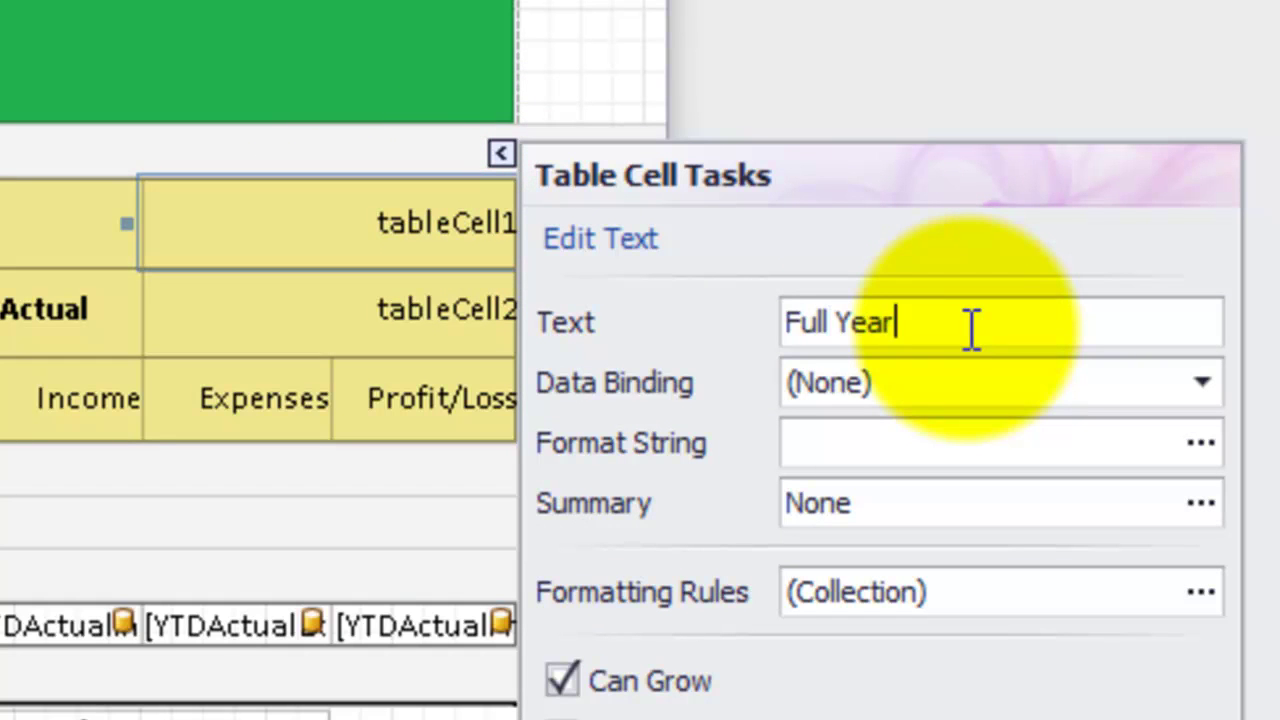
left_click(412, 316)
right_click(420, 308)
left_click(368, 312)
left_click(502, 241)
double_click(958, 405)
key("BackSpace")
left_click(294, 398)
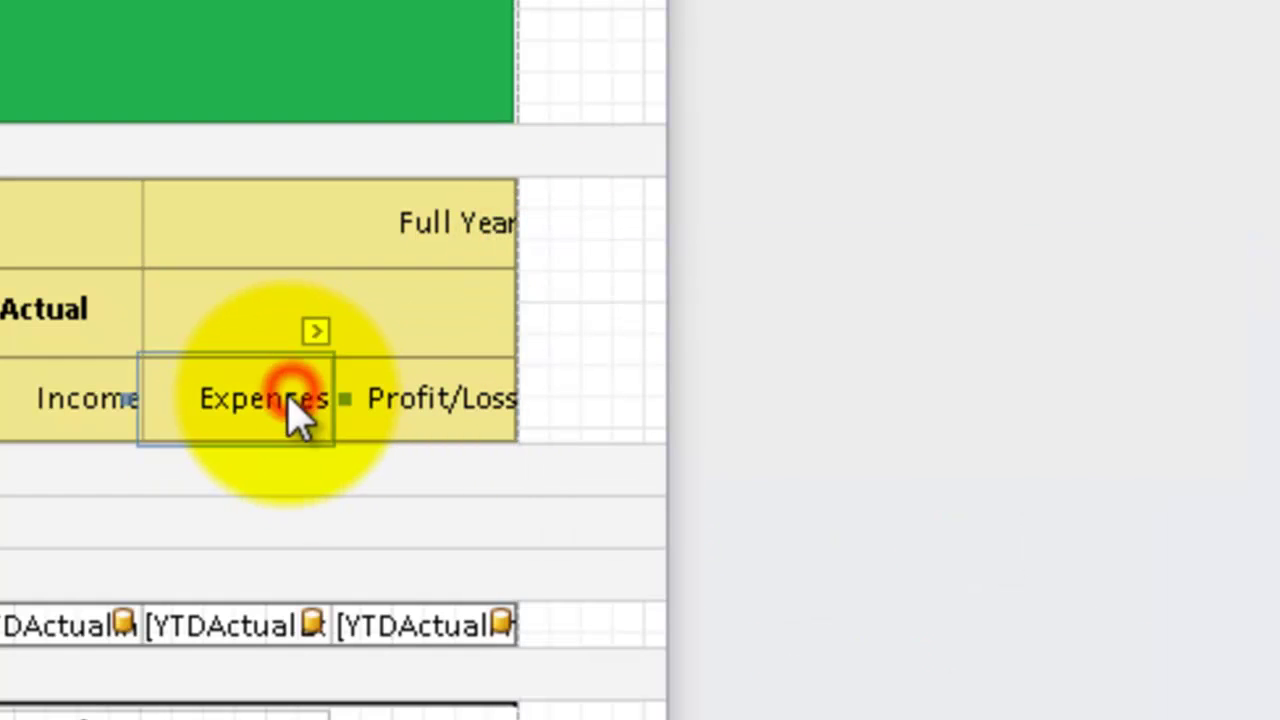
- Rename the Expenses header to 'Full Year Budget' and Profit/Loss to 'Unspent Budget'
left_click(315, 331)
double_click(766, 489)
type("Full Year Budget")
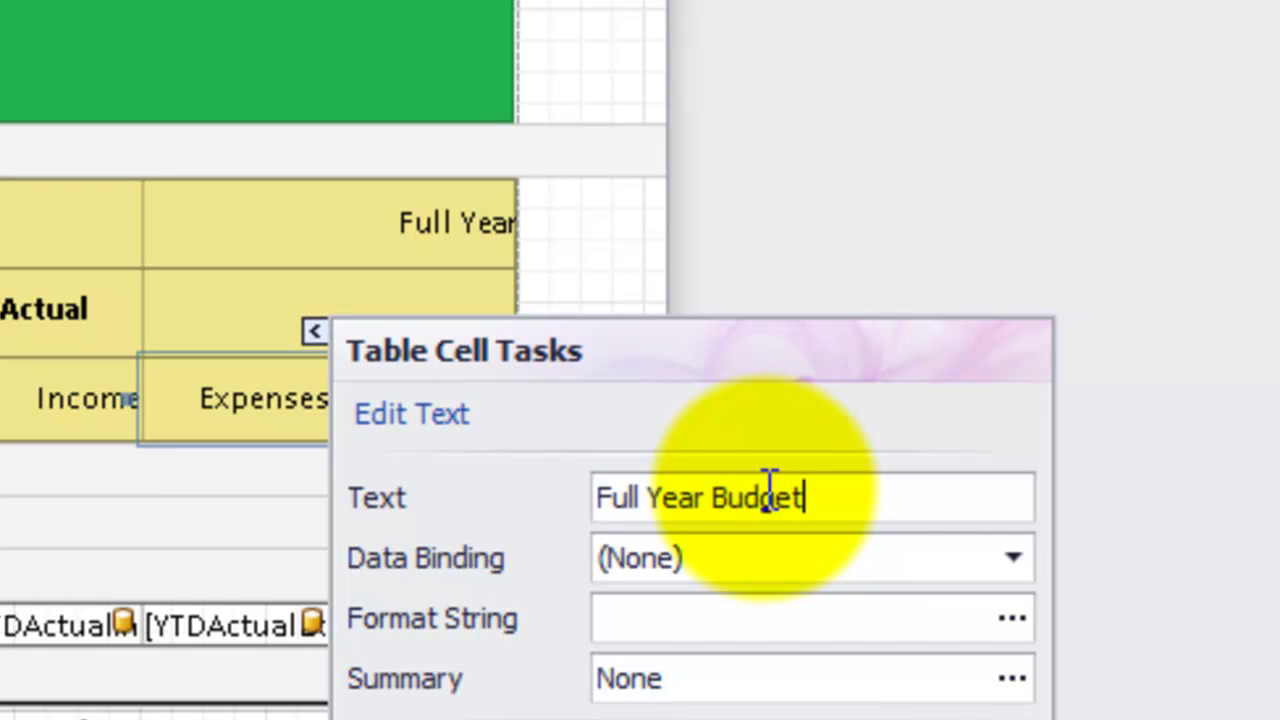
left_click(240, 398)
left_click(430, 400)
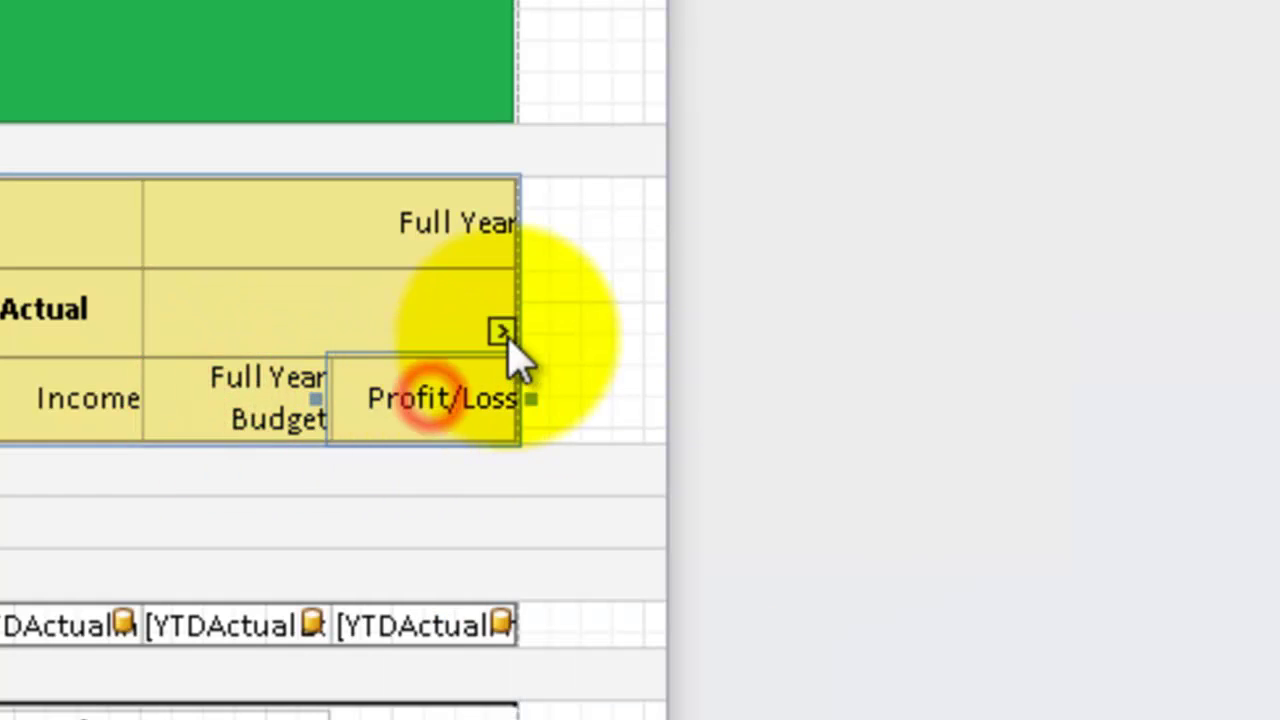
left_click(502, 333)
double_click(1000, 505)
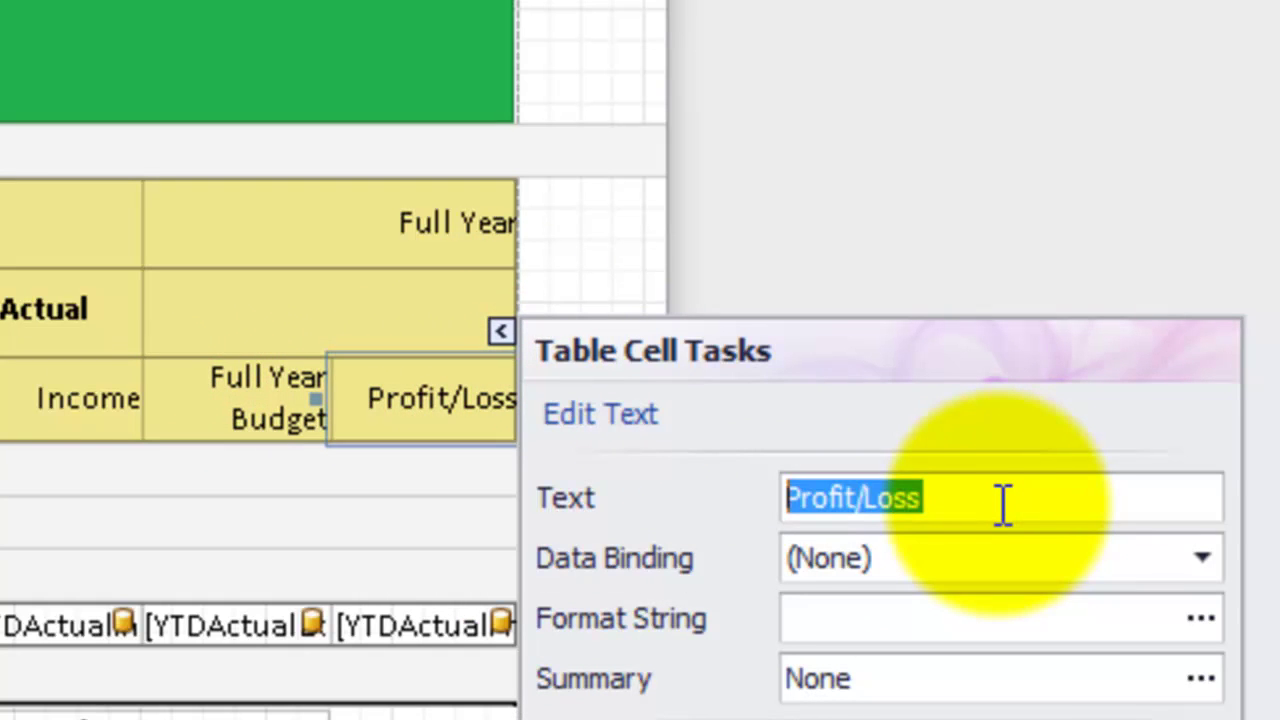
type("Unspent Budget")
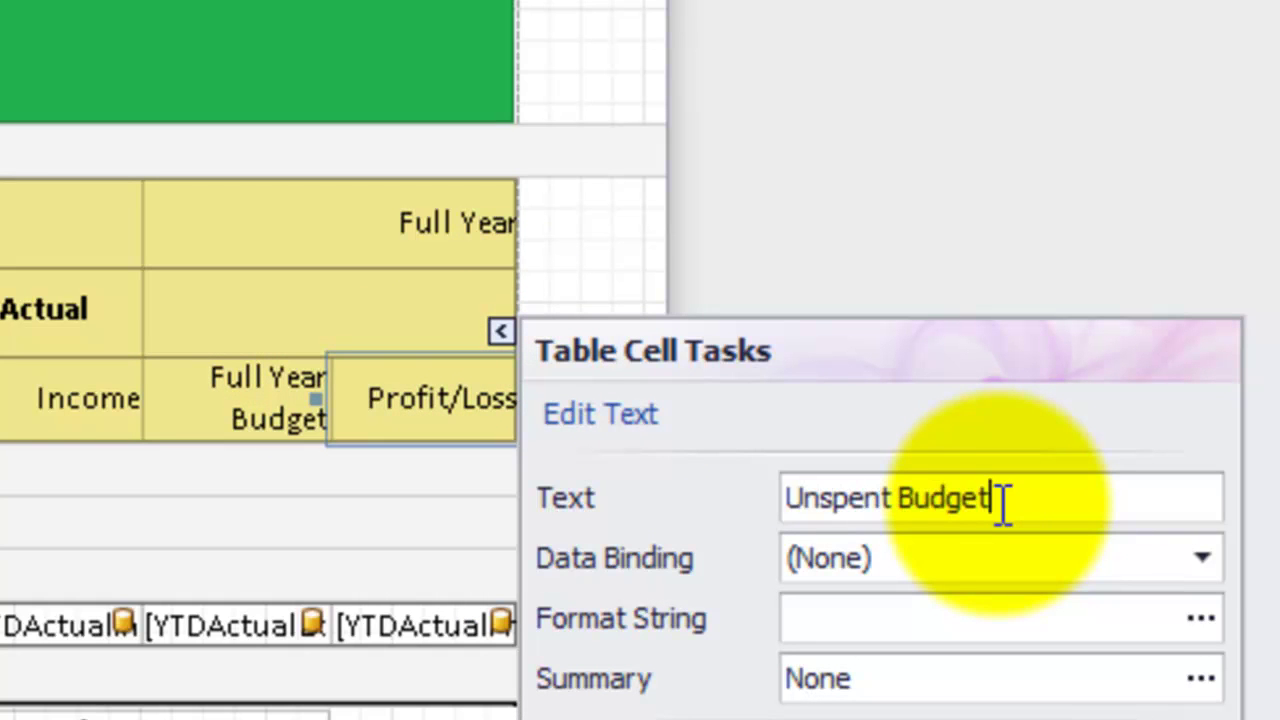
left_click(258, 420)
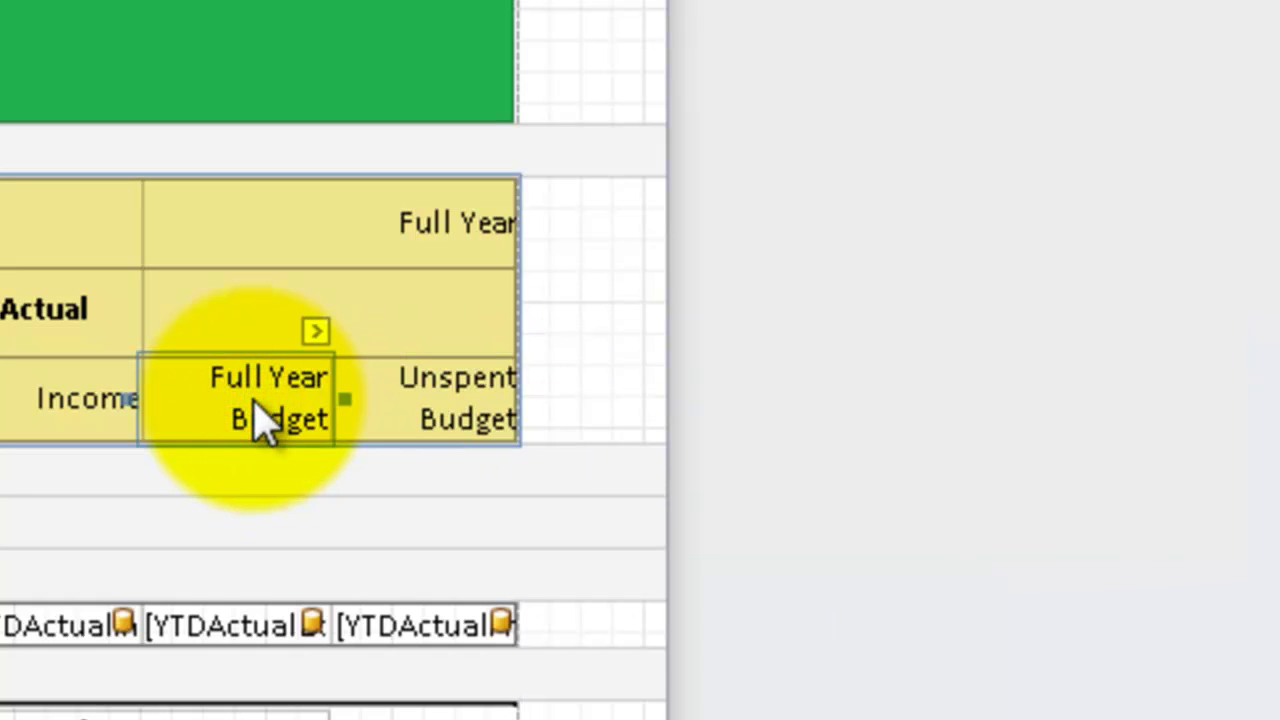
left_click(462, 222)
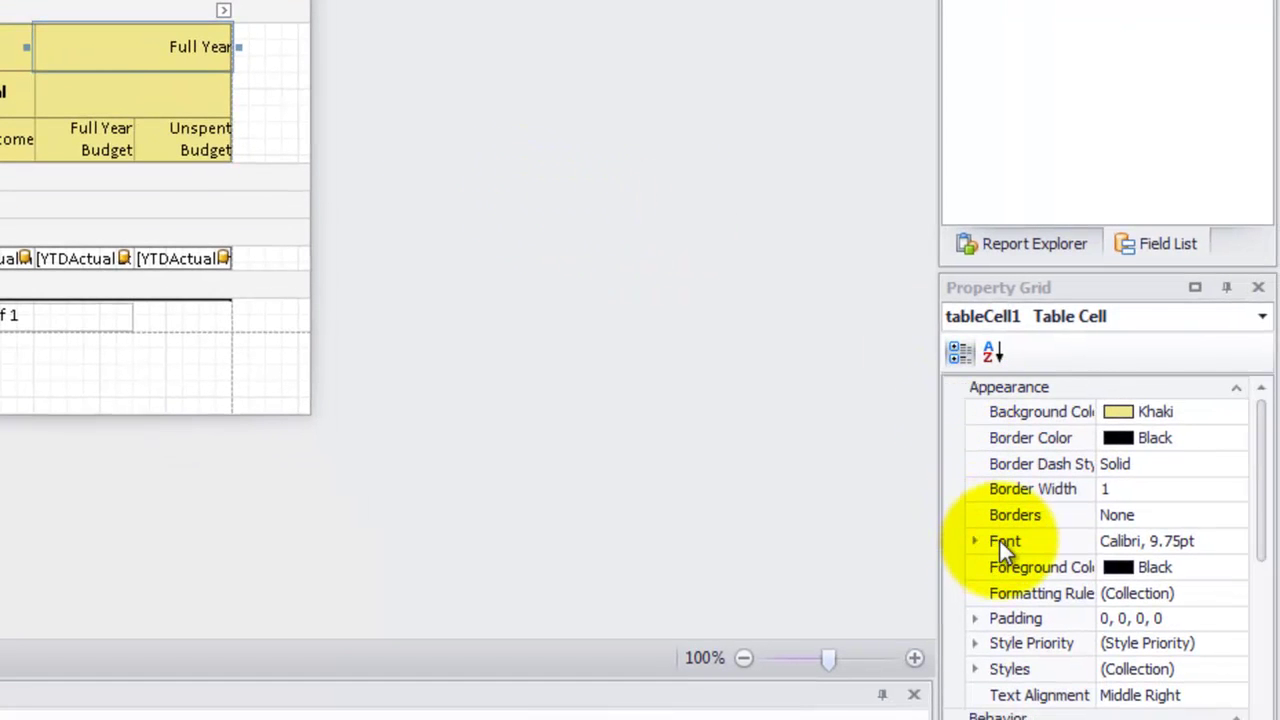
- Set the Full Year header's font Bold to Yes and its Text Alignment to Middle Center
left_click(974, 541)
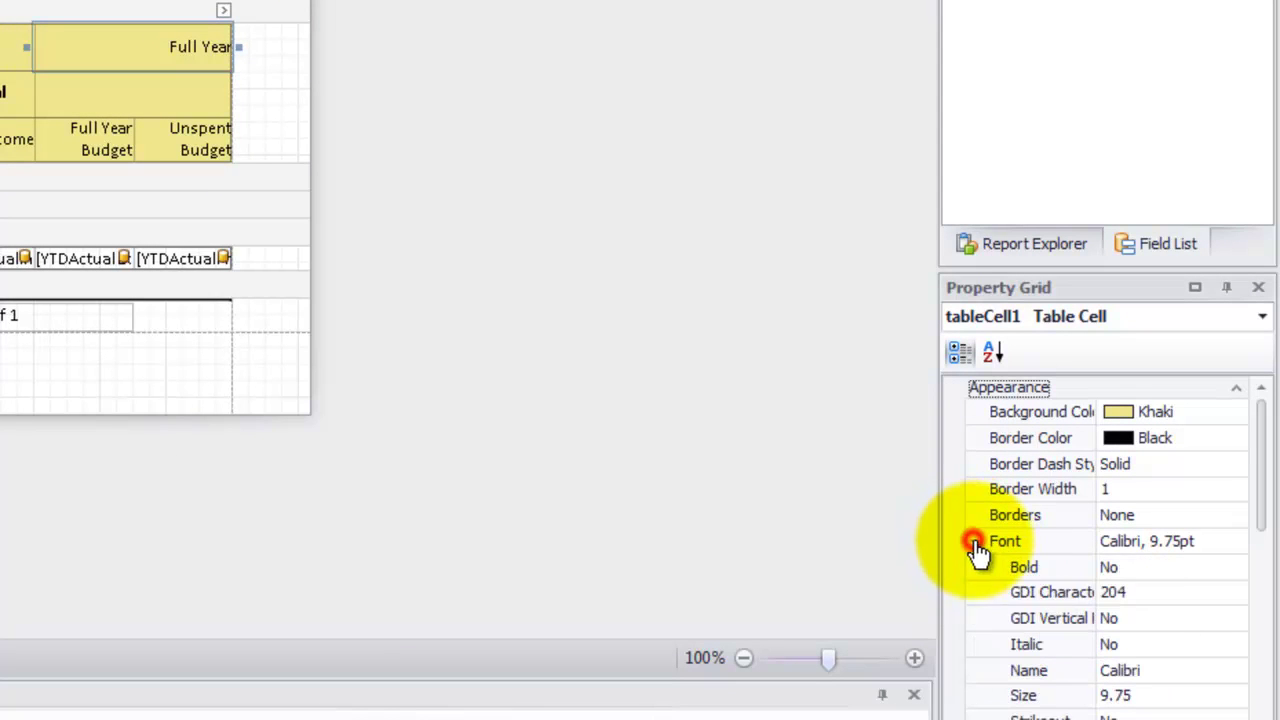
left_click(1150, 566)
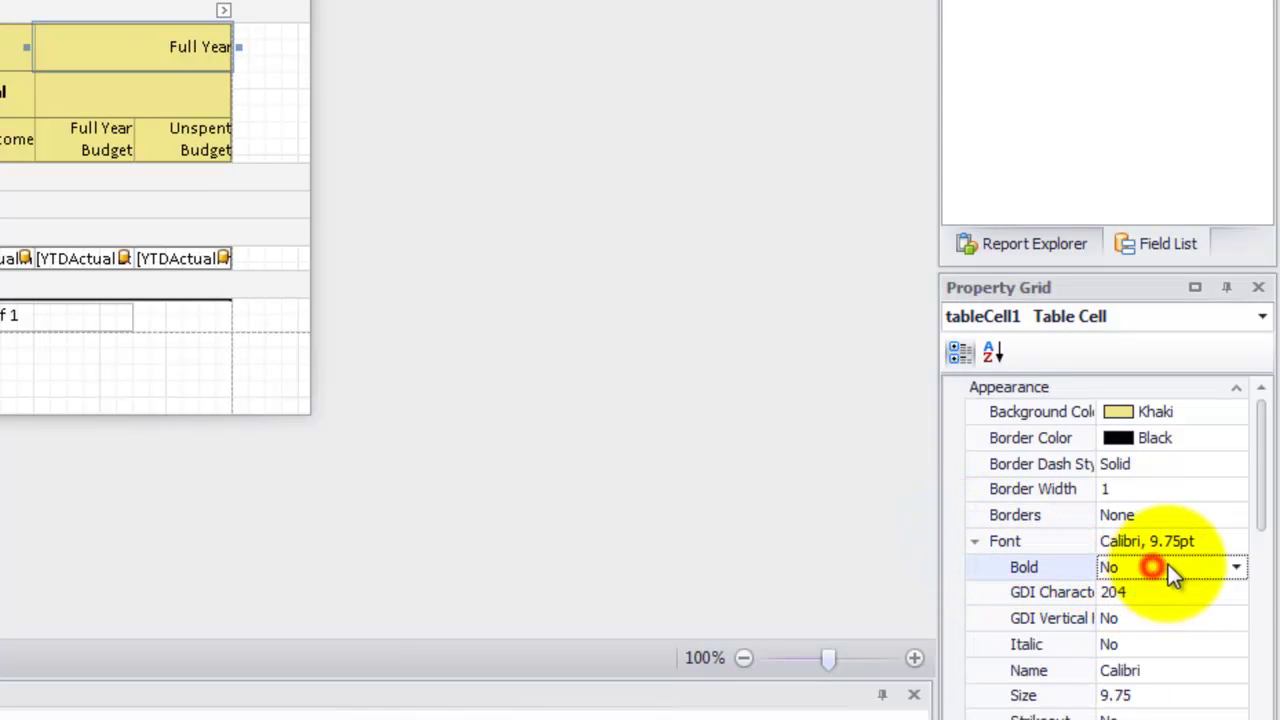
left_click(1226, 566)
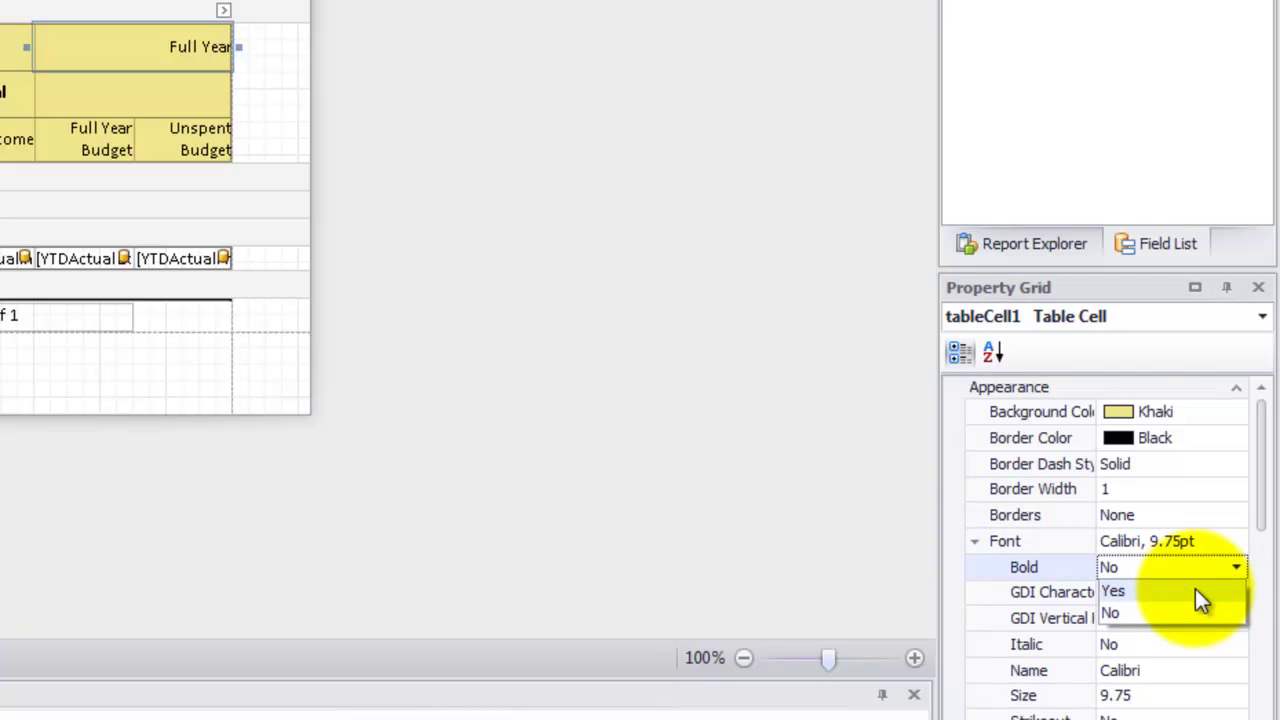
left_click(1195, 589)
left_click_drag(1260, 520, 1265, 603)
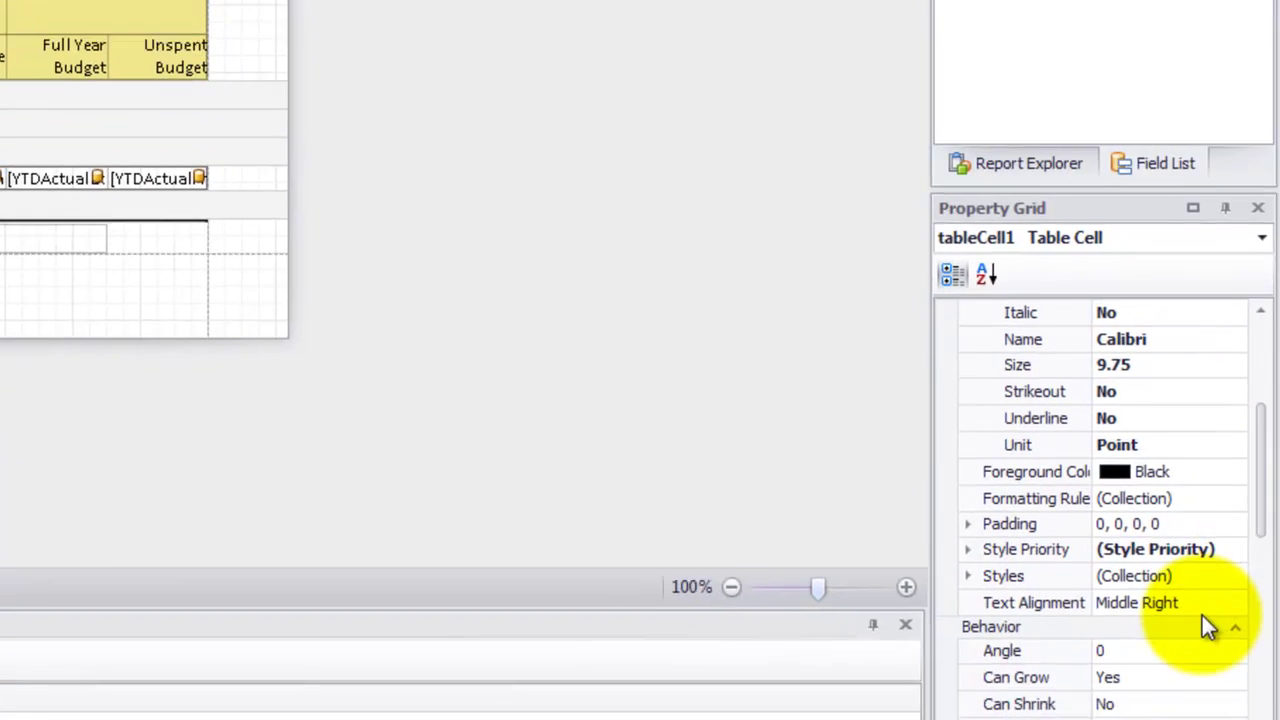
left_click(1200, 673)
left_click(1238, 673)
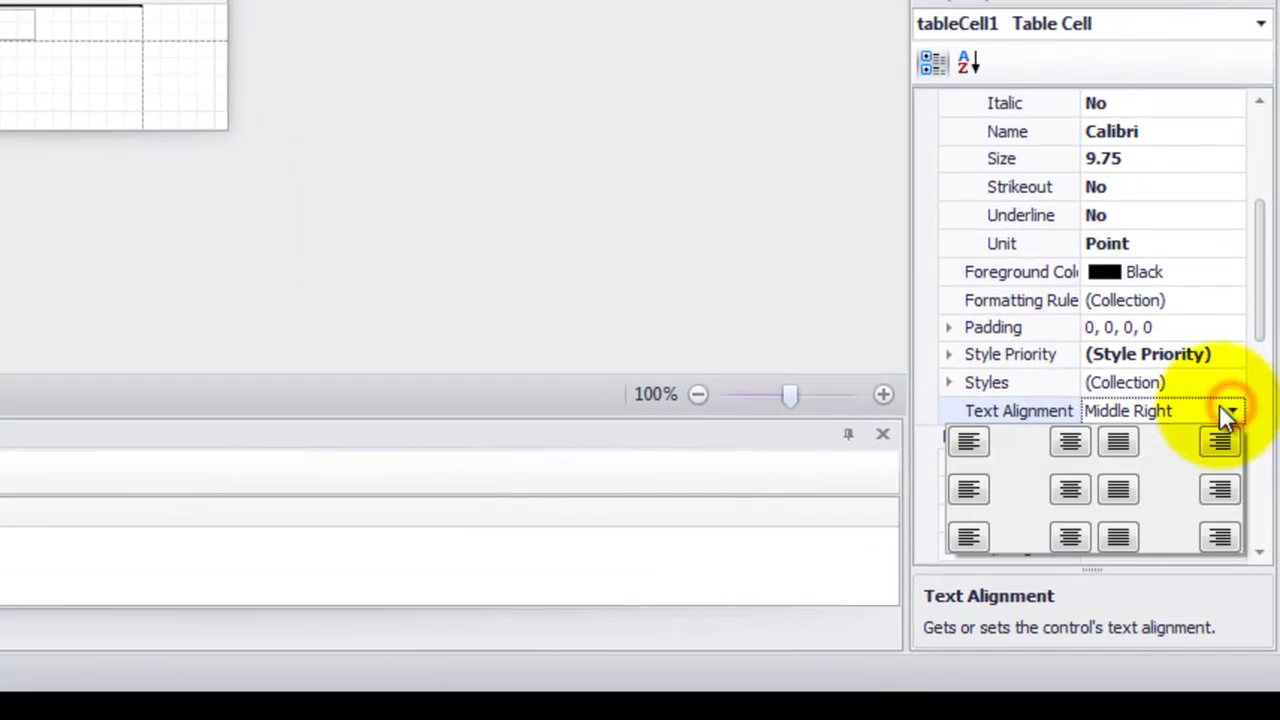
left_click(1083, 492)
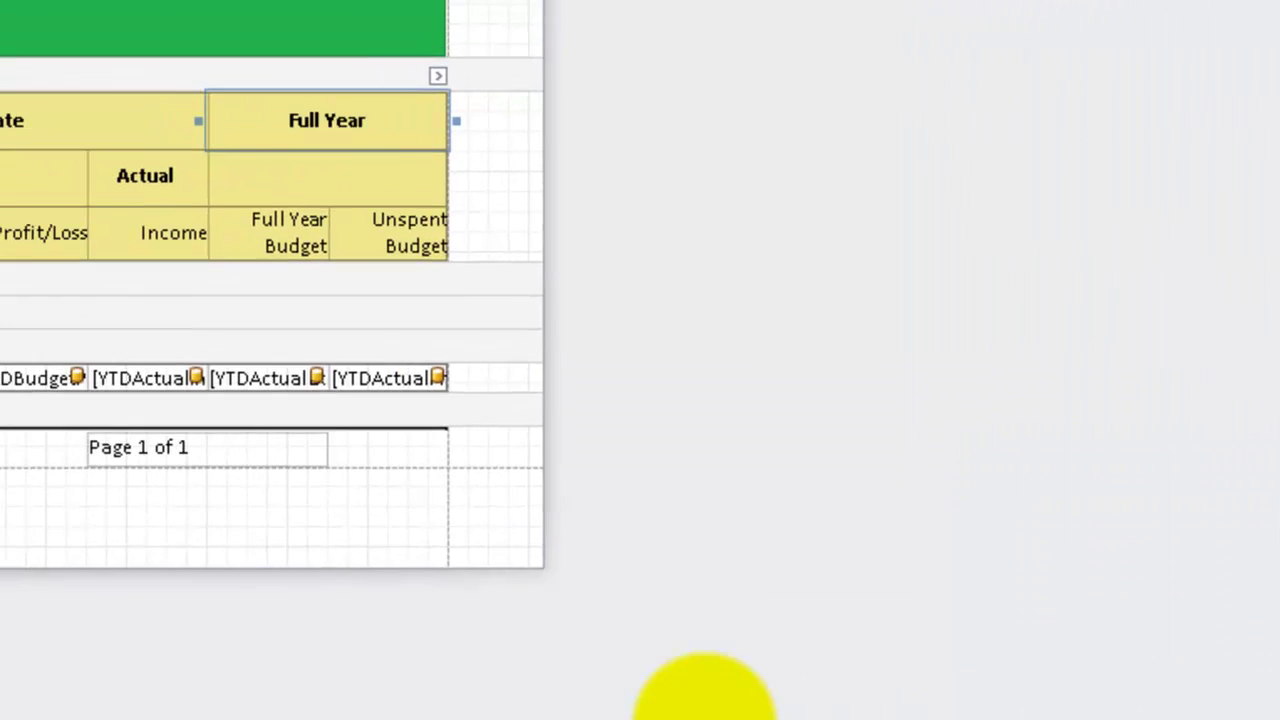
- Bind the third value cell to AnnualBudgetNetProfit from the Field List
left_click(279, 400)
left_click(372, 412)
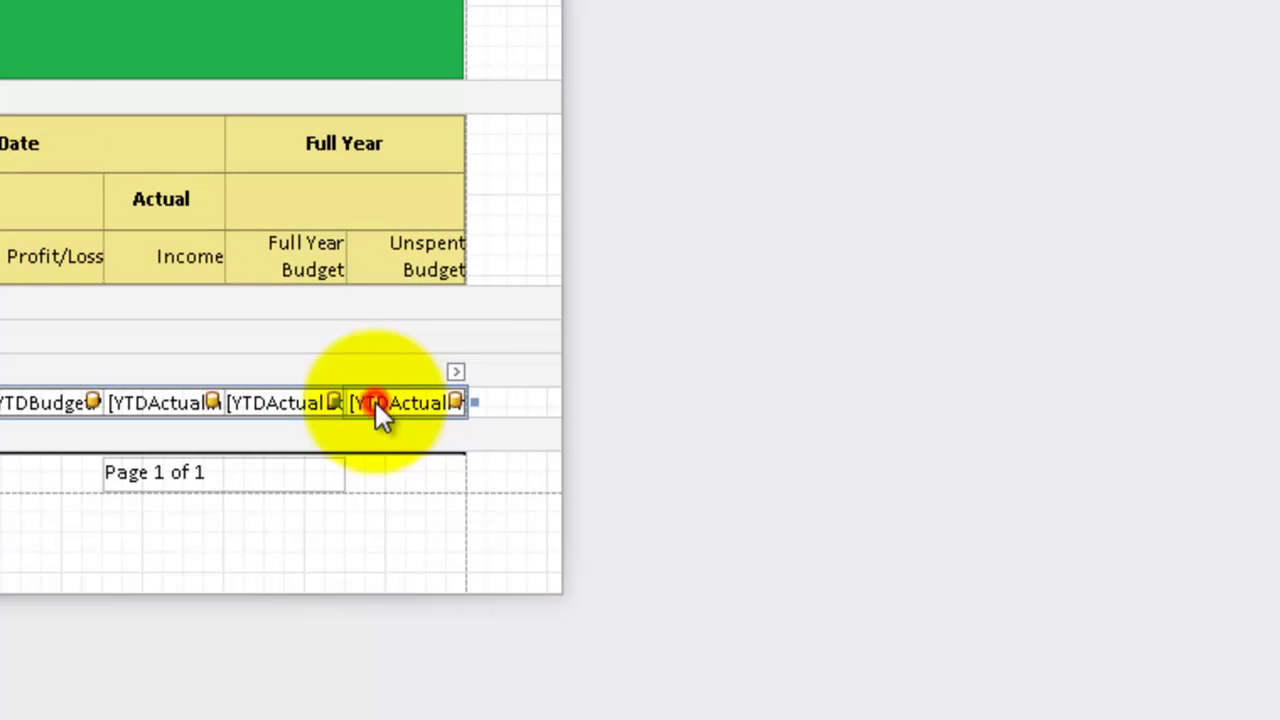
left_click(271, 404)
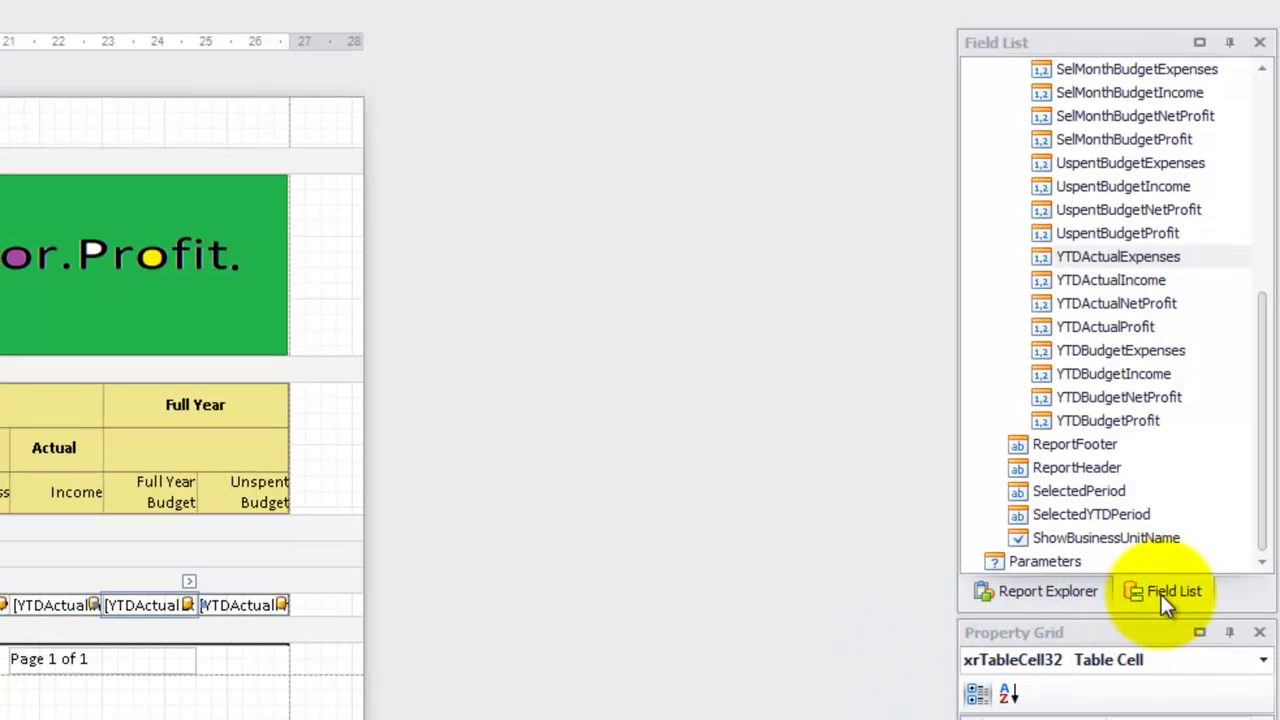
left_click(1161, 594)
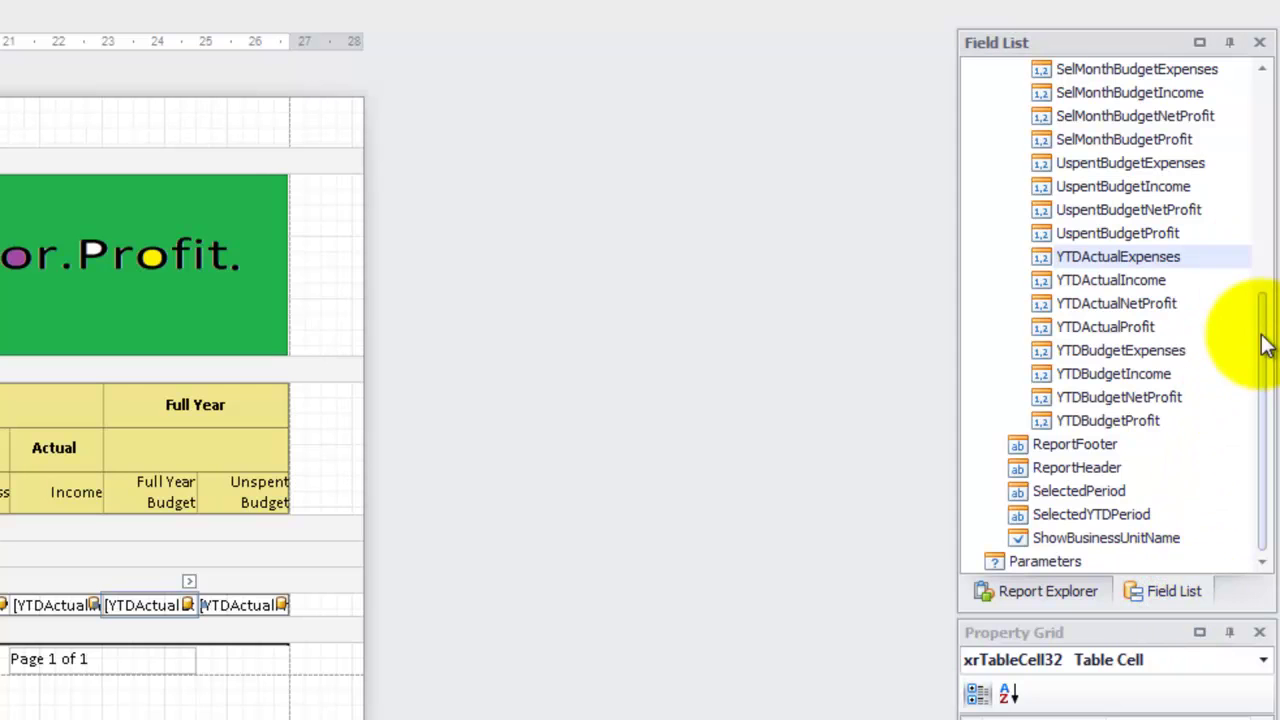
scroll(1262, 310, "up", 2)
left_click_drag(1270, 300, 1268, 200)
left_click(1154, 163)
left_click_drag(1154, 163, 1083, 213)
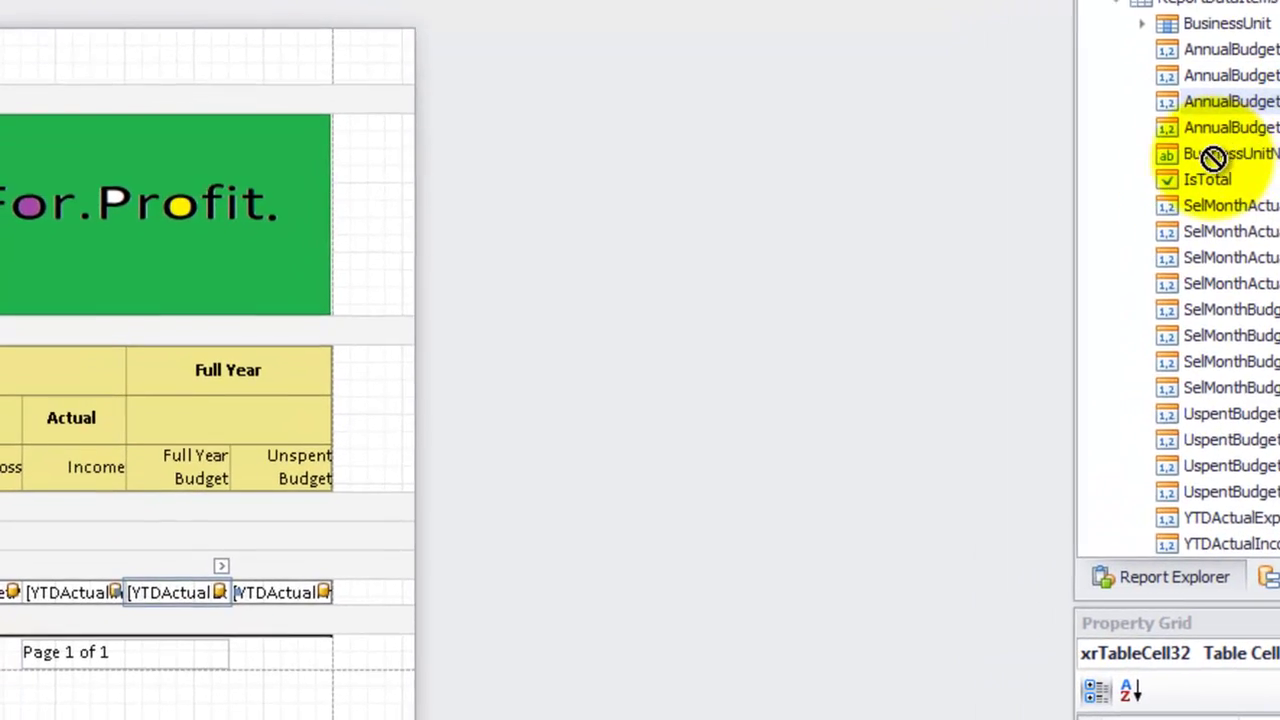
left_click_drag(1213, 158, 184, 590)
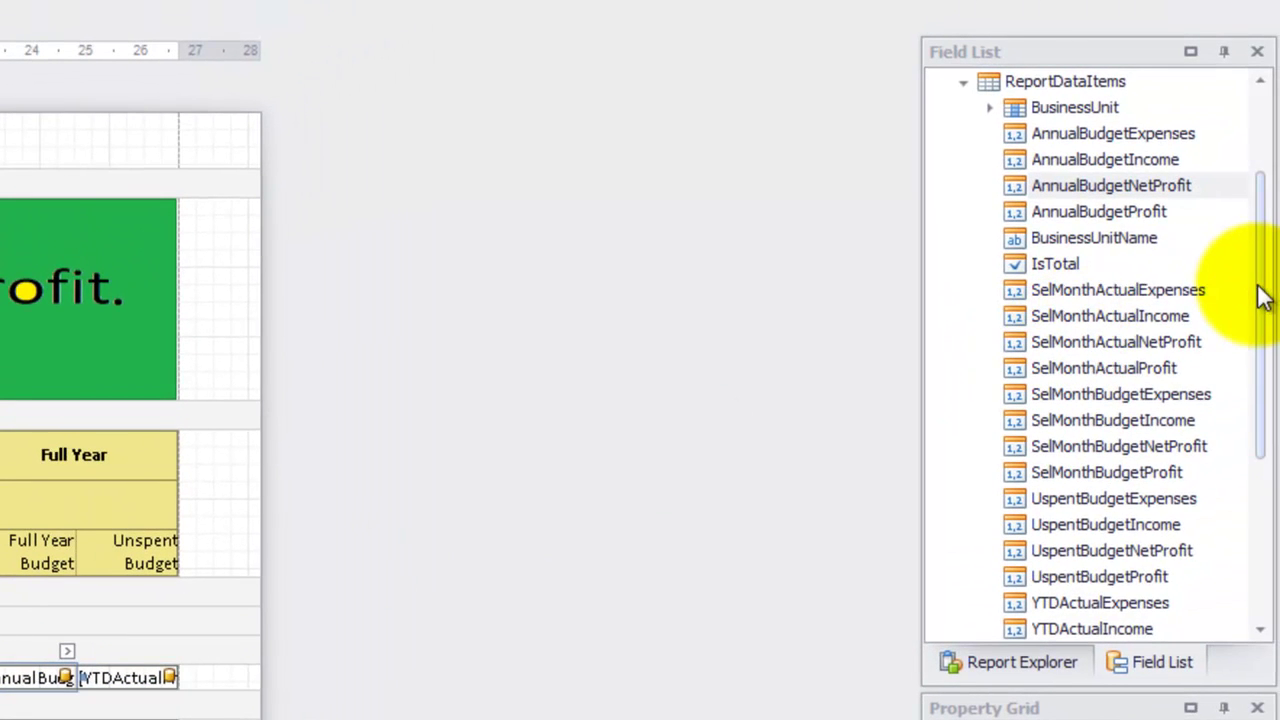
- Bind the last value cell under Unspent Budget to UspentBudgetNetProfit
left_click_drag(1258, 288, 1251, 363)
left_click(1145, 420)
left_click_drag(1145, 419, 144, 675)
left_click_drag(312, 600, 311, 598)
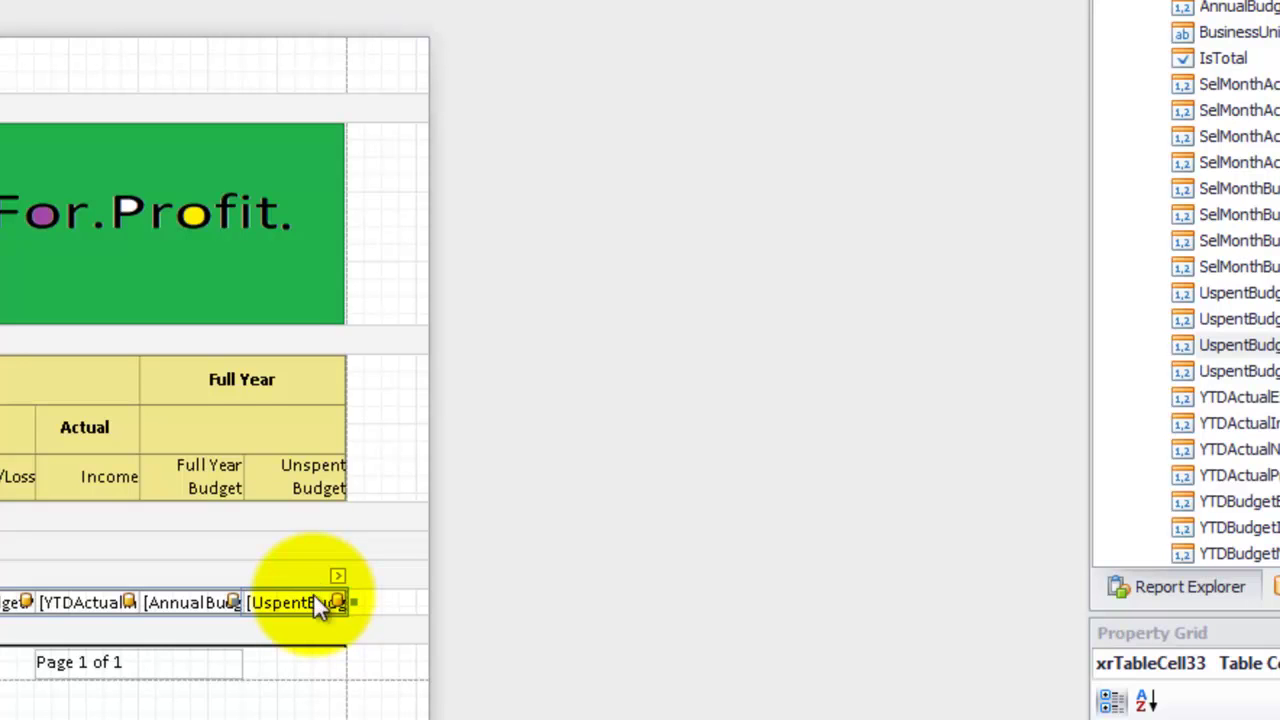
- Open the Formatting Rules editor for the AnnualBudget value cell from its Table Cell Tasks
left_click(196, 596)
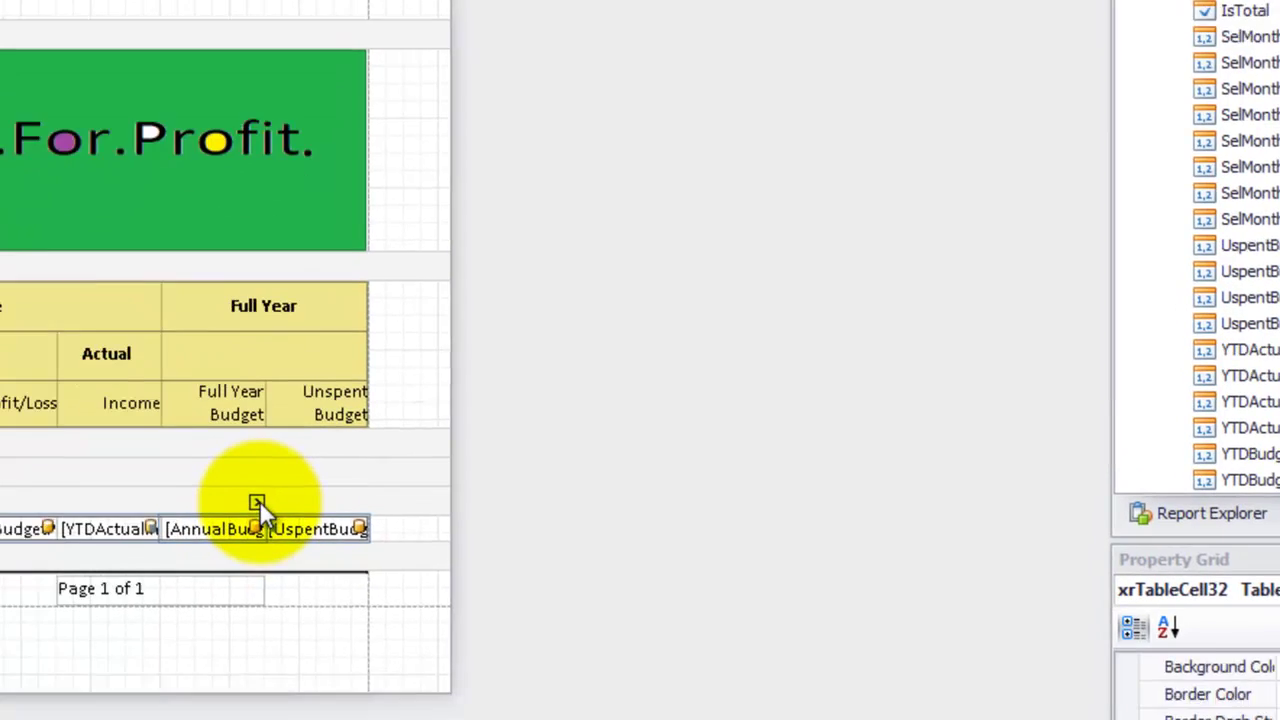
left_click(257, 501)
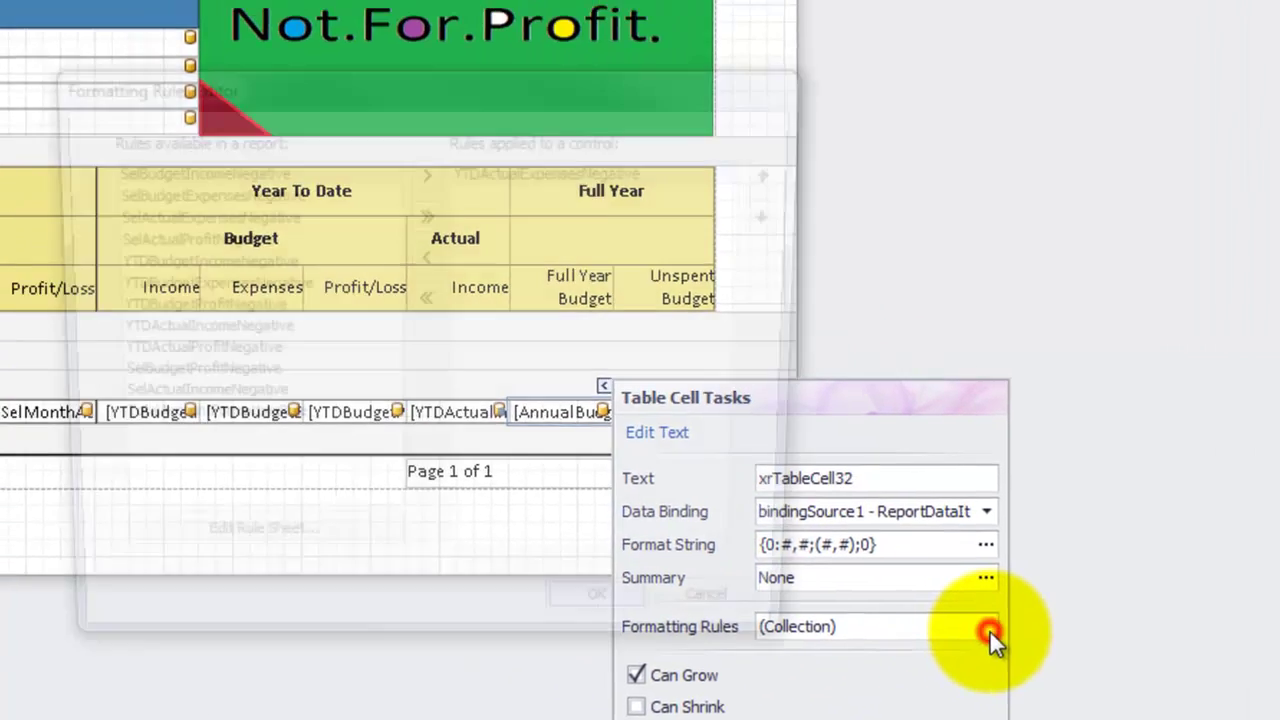
left_click(702, 547)
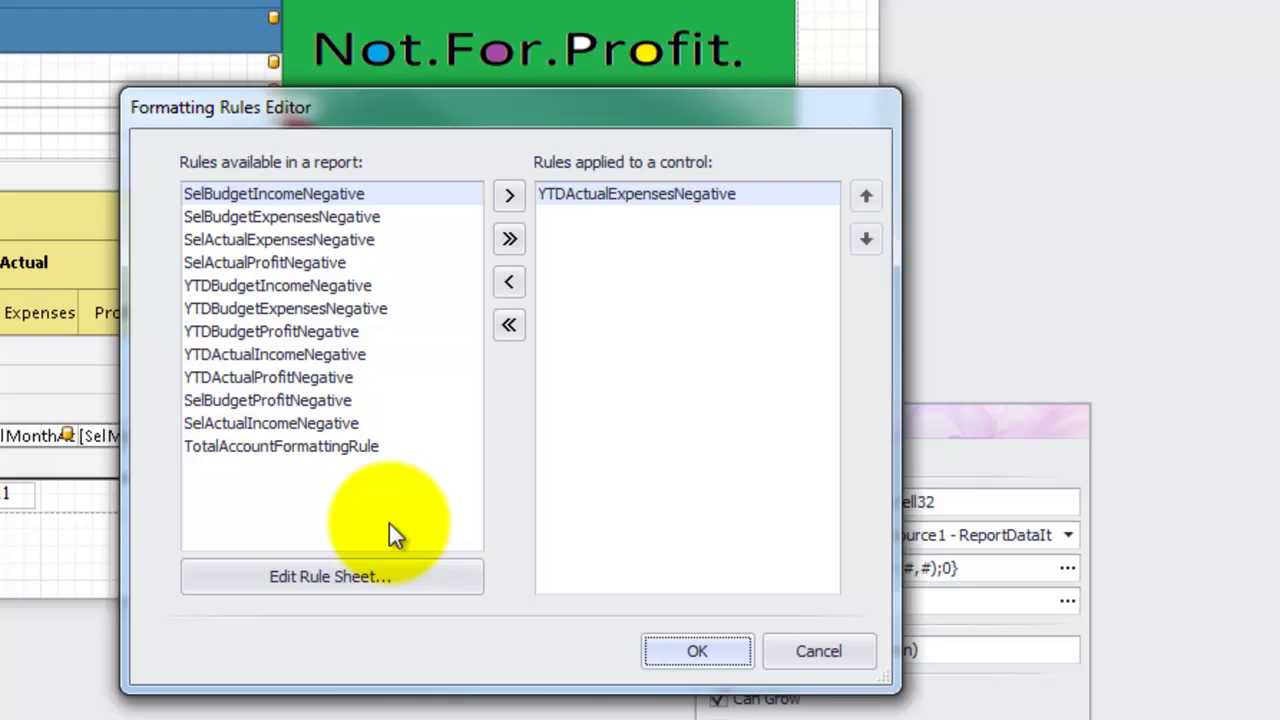
- Add a new formatting rule in the rule sheet editor
left_click(326, 576)
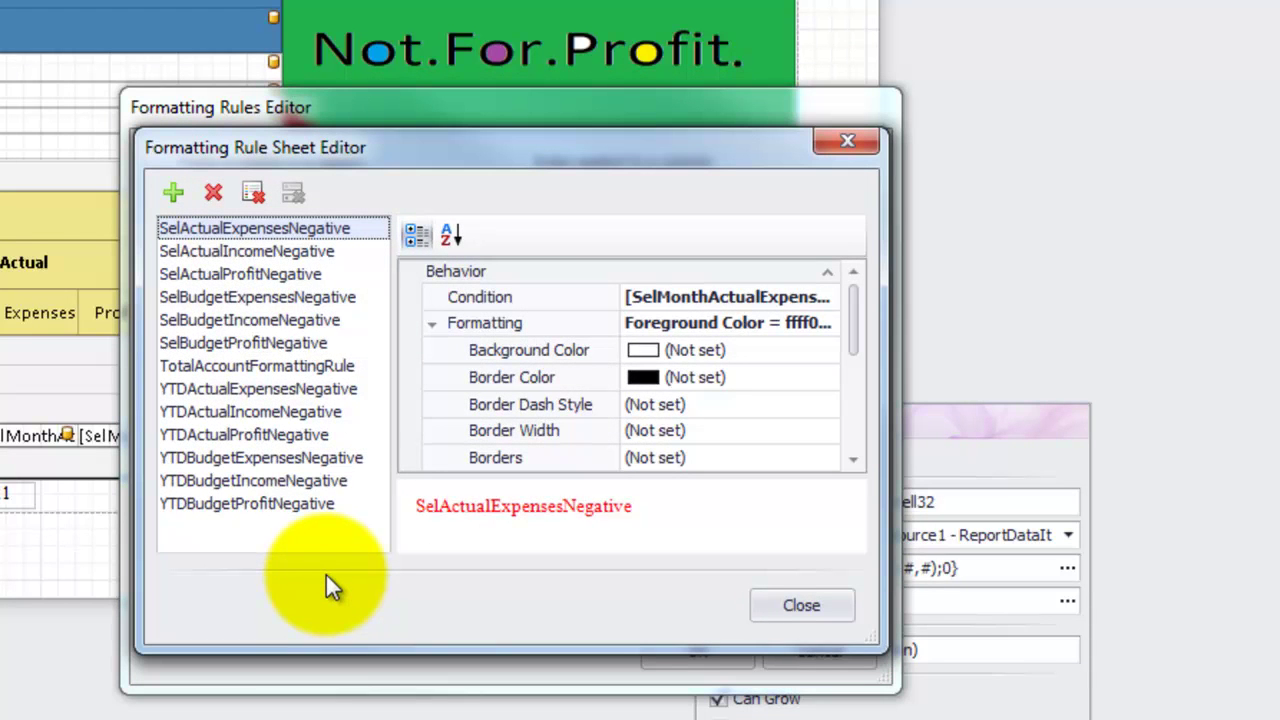
left_click(178, 192)
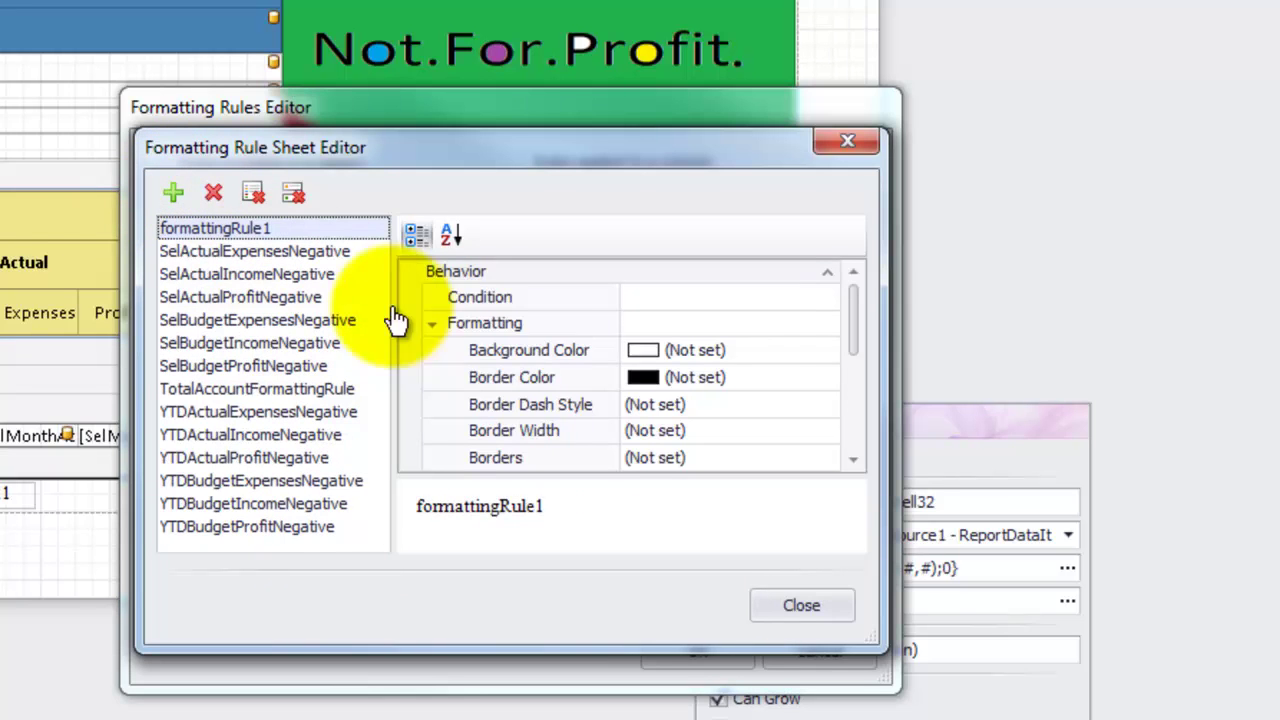
left_click(734, 296)
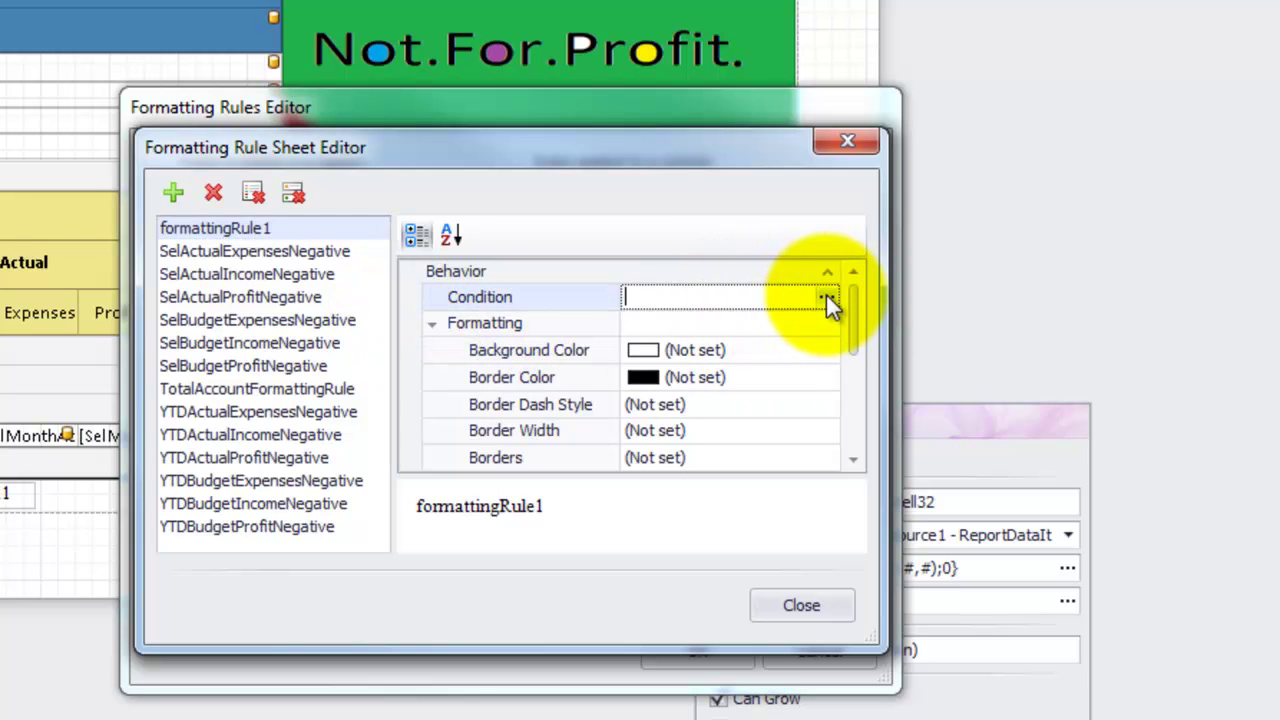
left_click(826, 296)
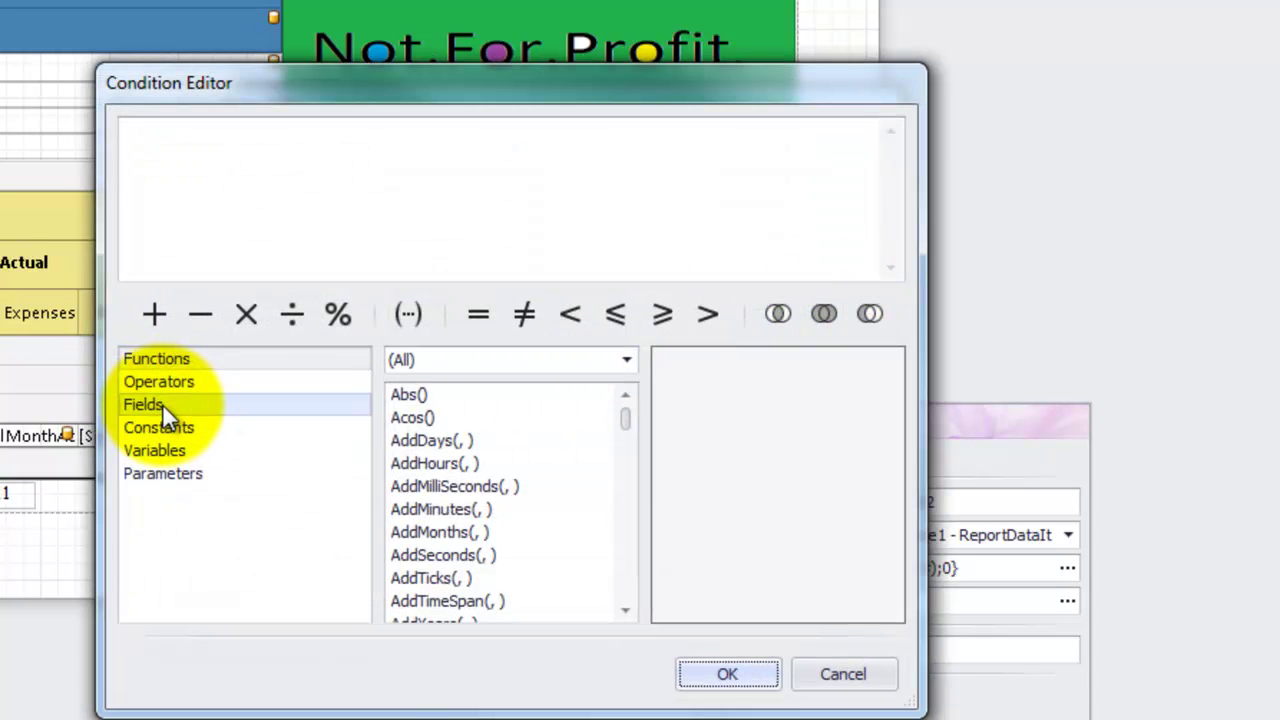
- Set the rule's condition to [ReportDataItems.AnnualBudgetNetProfit] < -0.5
left_click(227, 407)
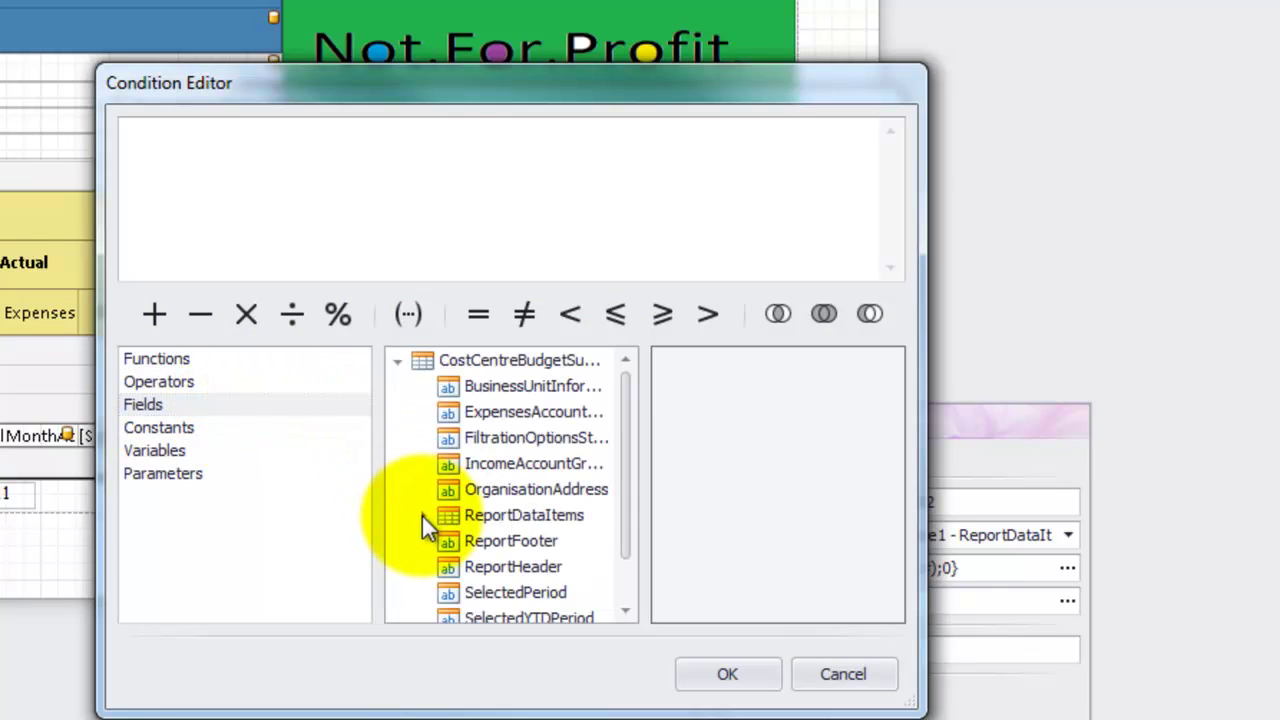
left_click(423, 517)
left_click_drag(628, 406, 625, 428)
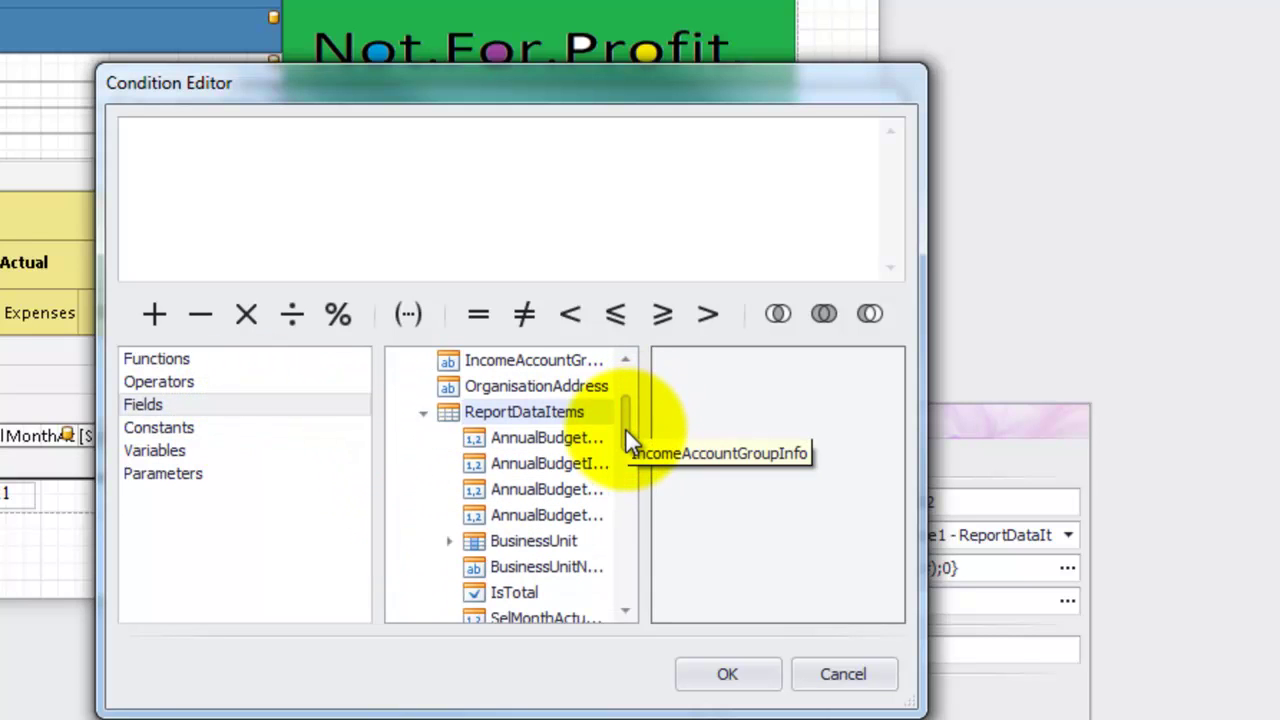
left_click(572, 489)
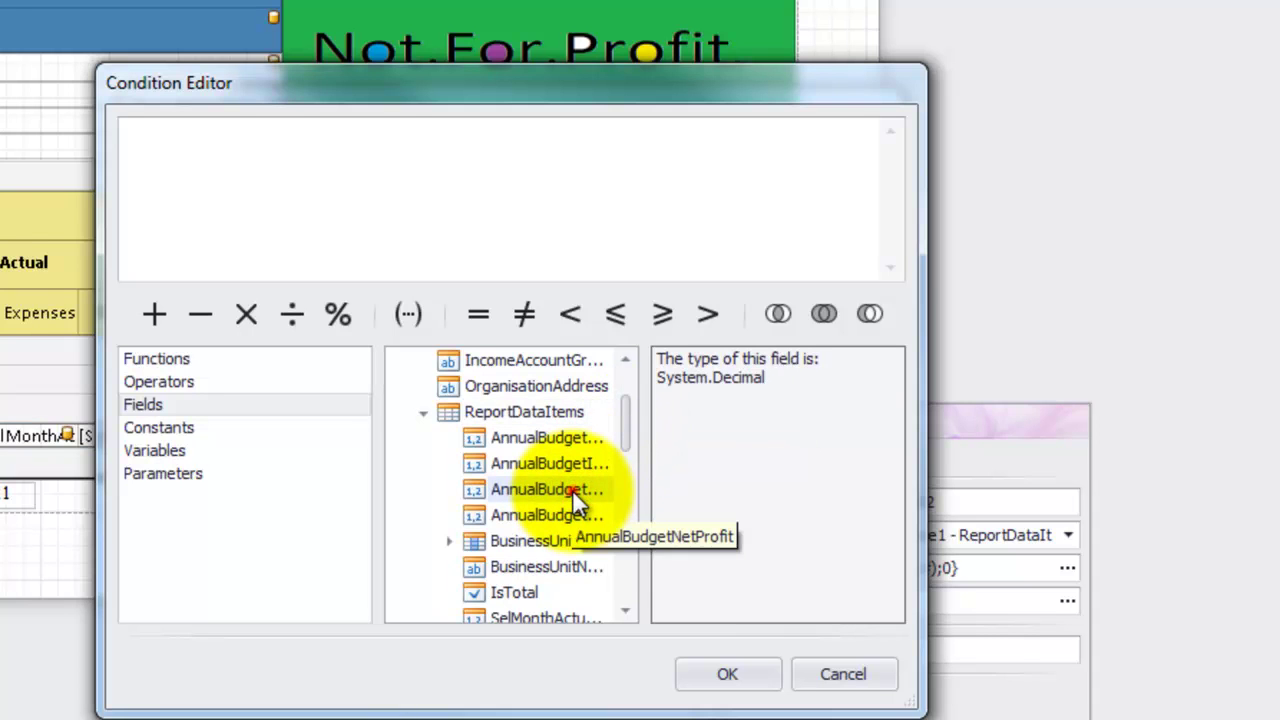
double_click(572, 489)
left_click(523, 155)
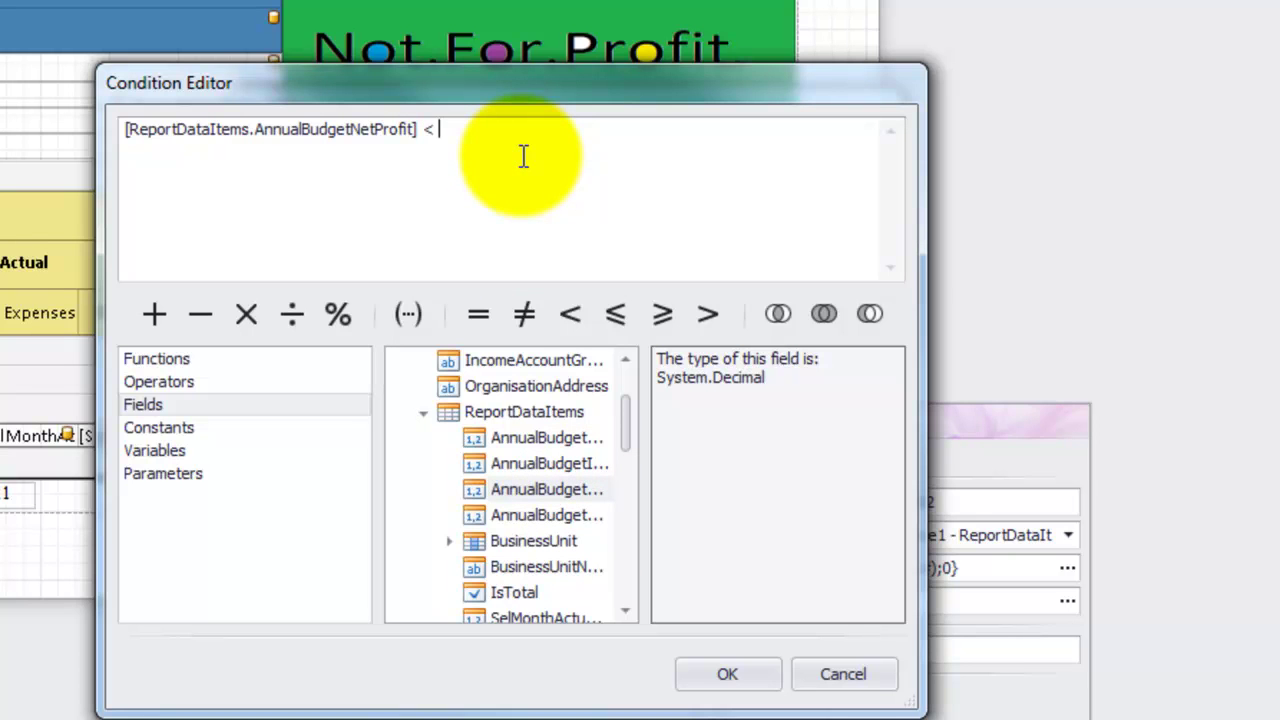
type("5")
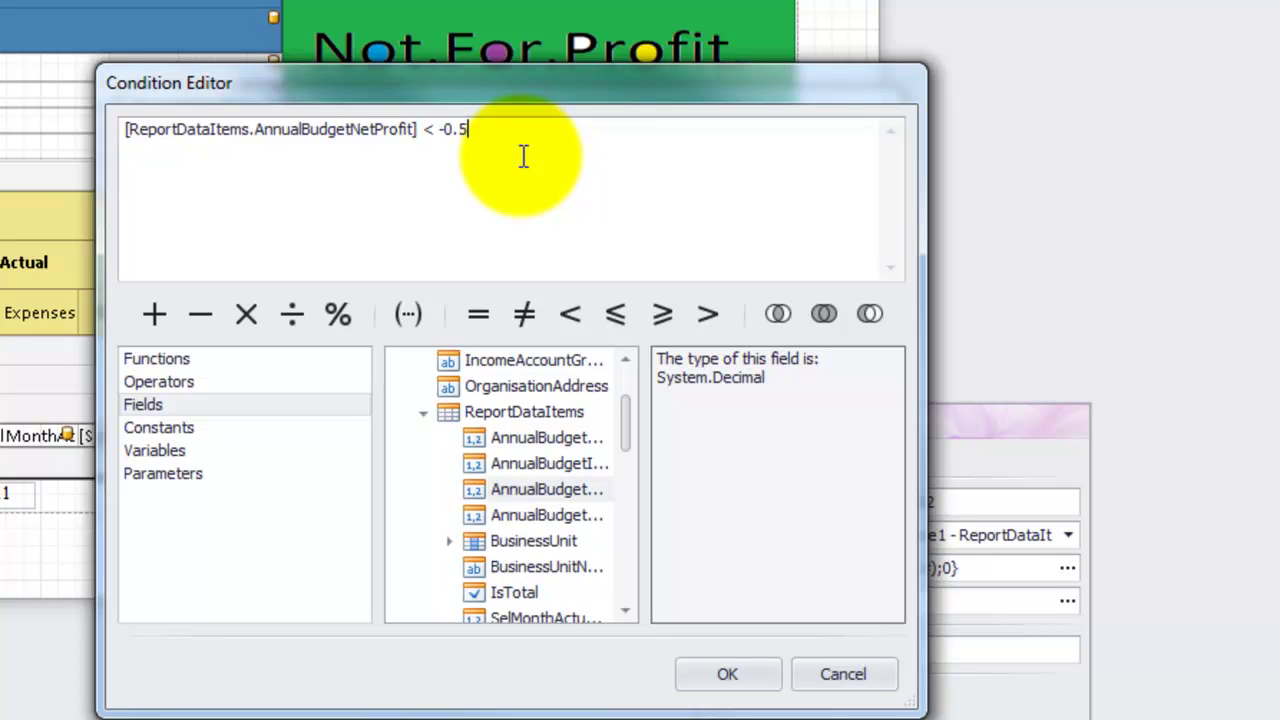
left_click(718, 678)
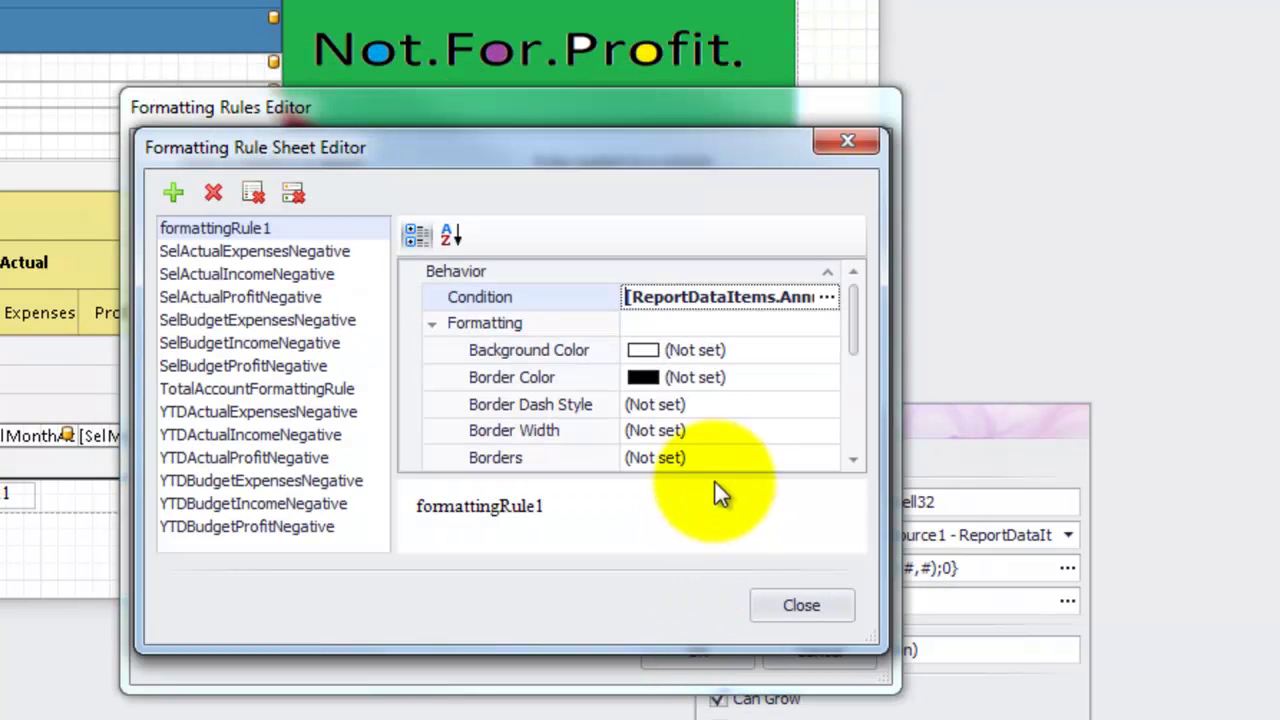
- Set the new rule's Foreground Color to red
left_click_drag(852, 335, 837, 376)
left_click(754, 385)
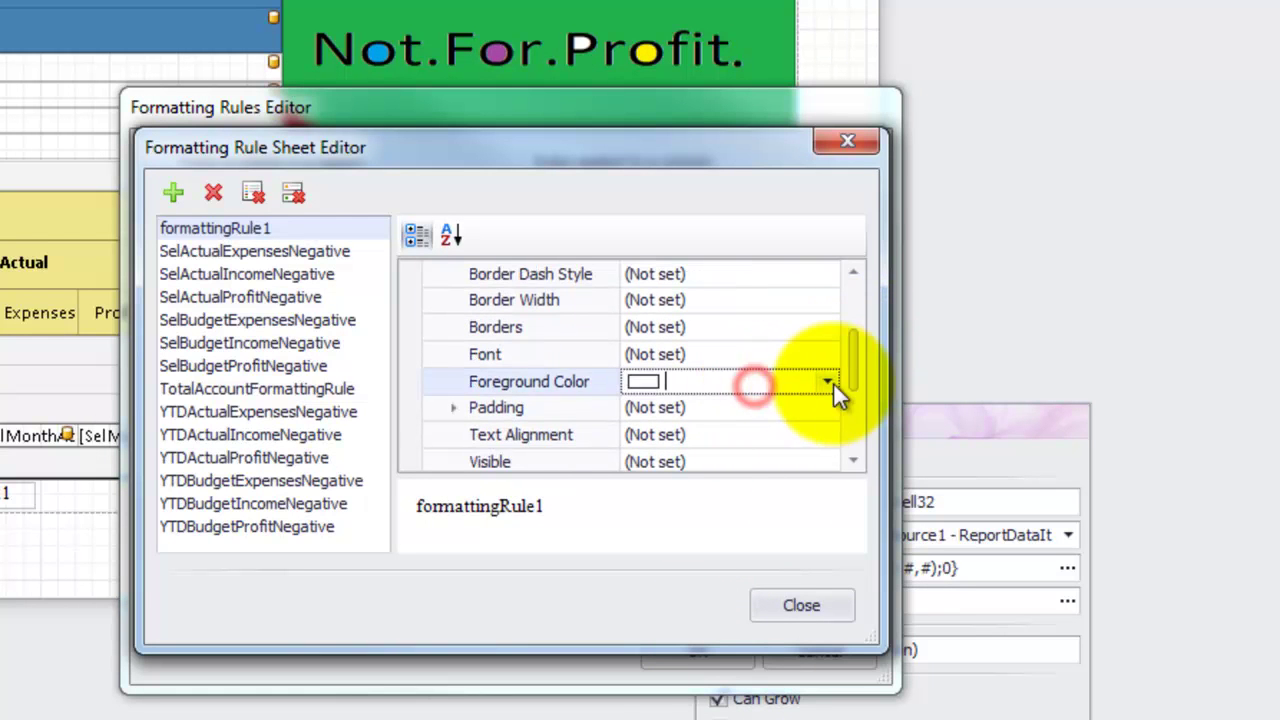
left_click(829, 382)
left_click(674, 502)
- Name the rule AnnualBudgetNetProfitNegative and close the rule sheet editor
left_click_drag(853, 364, 847, 425)
left_click(790, 451)
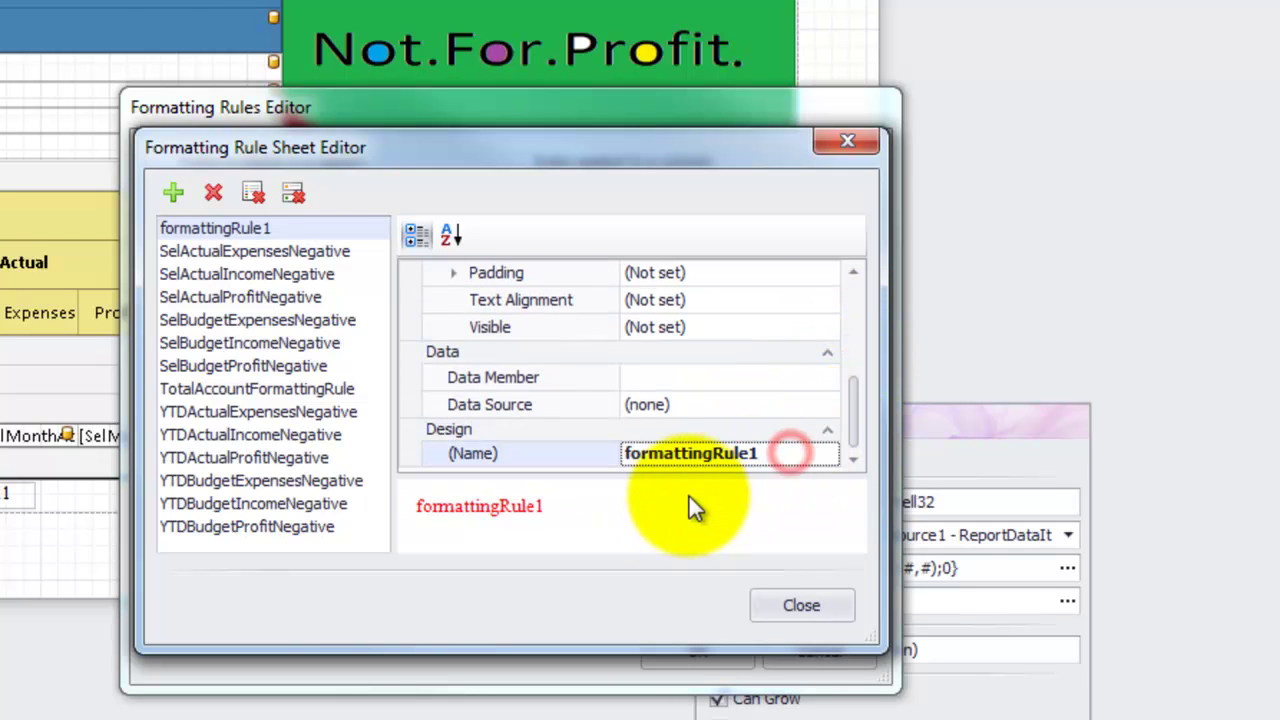
double_click(771, 454)
key("BackSpace")
type("AnnualBudget")
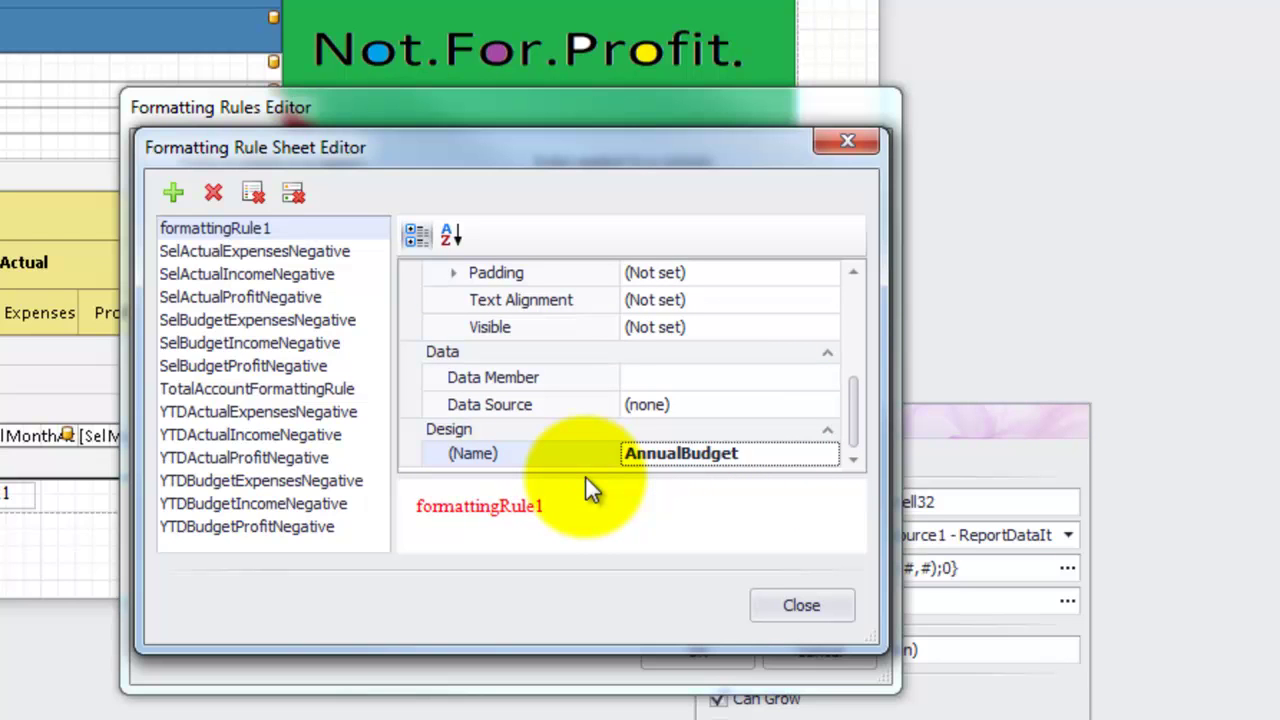
type("NetProfitNegative")
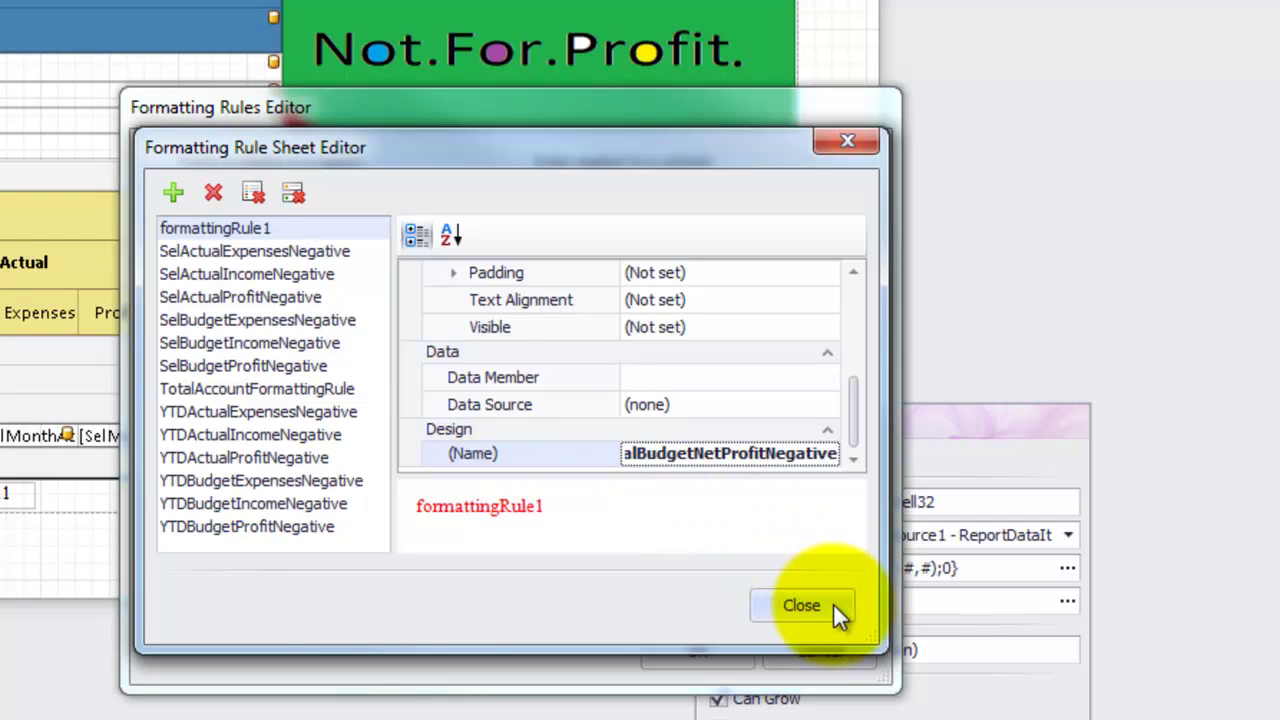
left_click(833, 603)
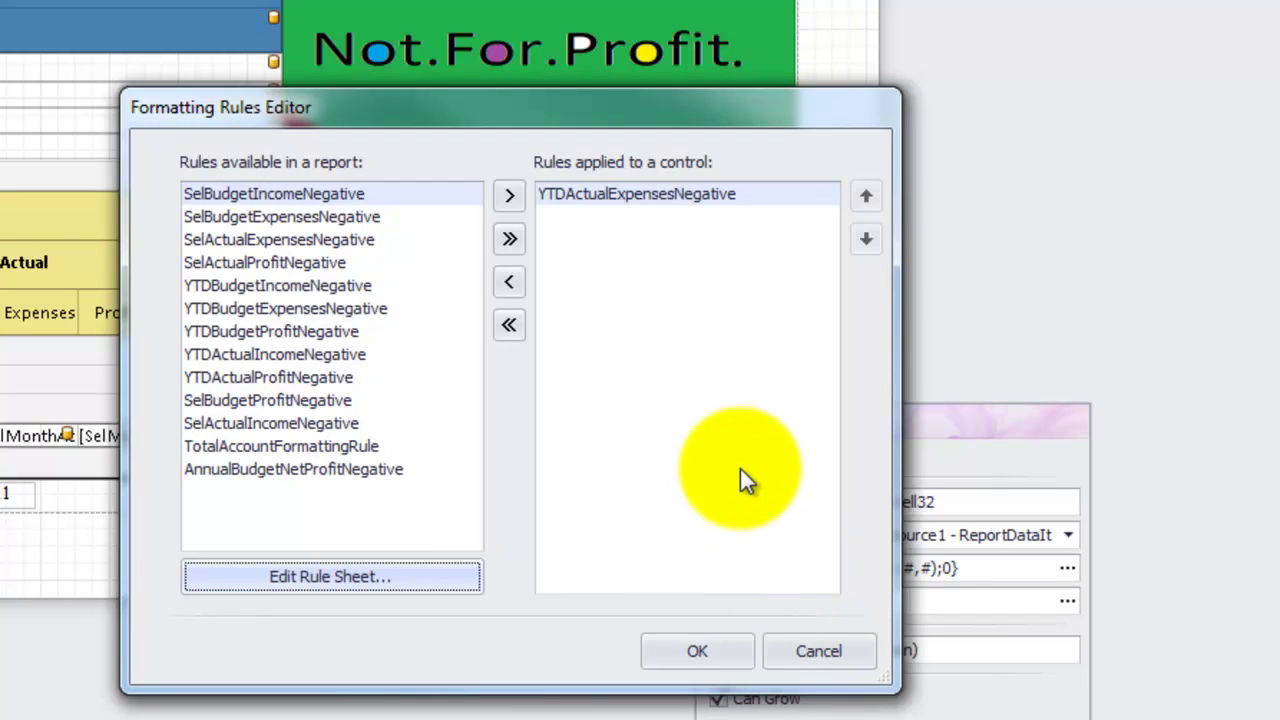
- Swap YTDActualExpensesNegative for AnnualBudgetNetProfitNegative on the Full Year Budget cell and confirm
left_click(747, 193)
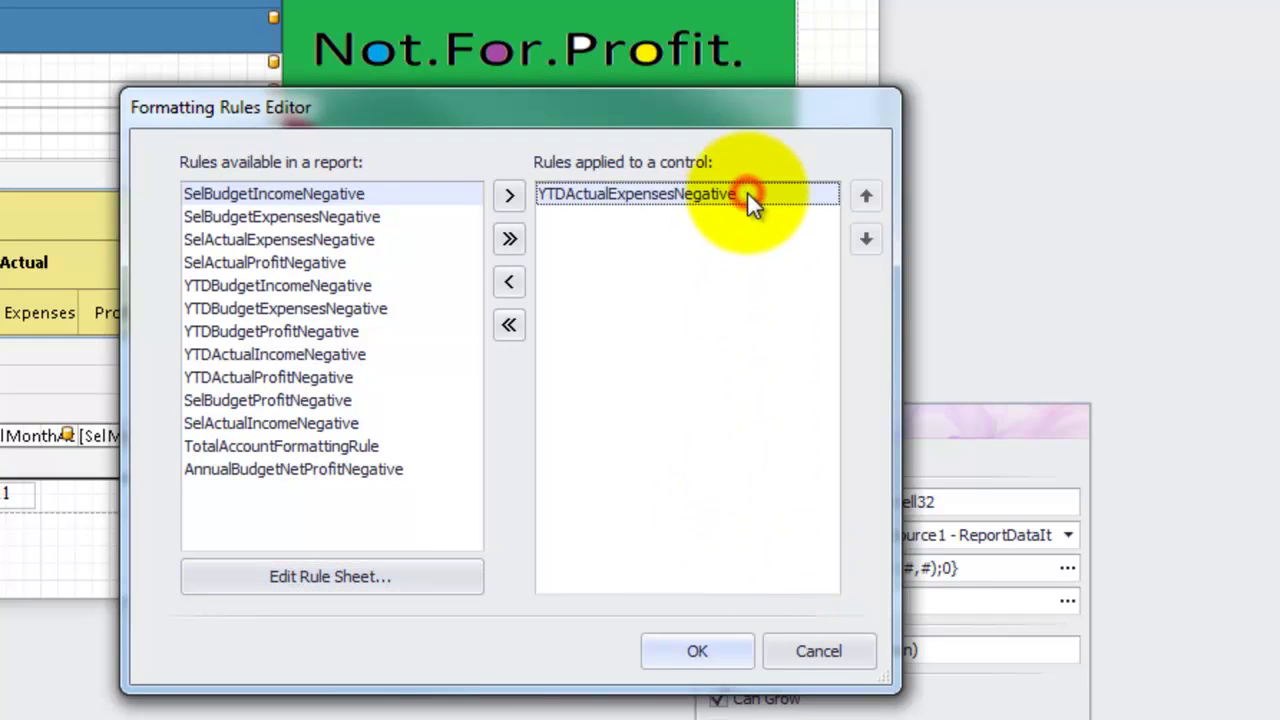
left_click(519, 287)
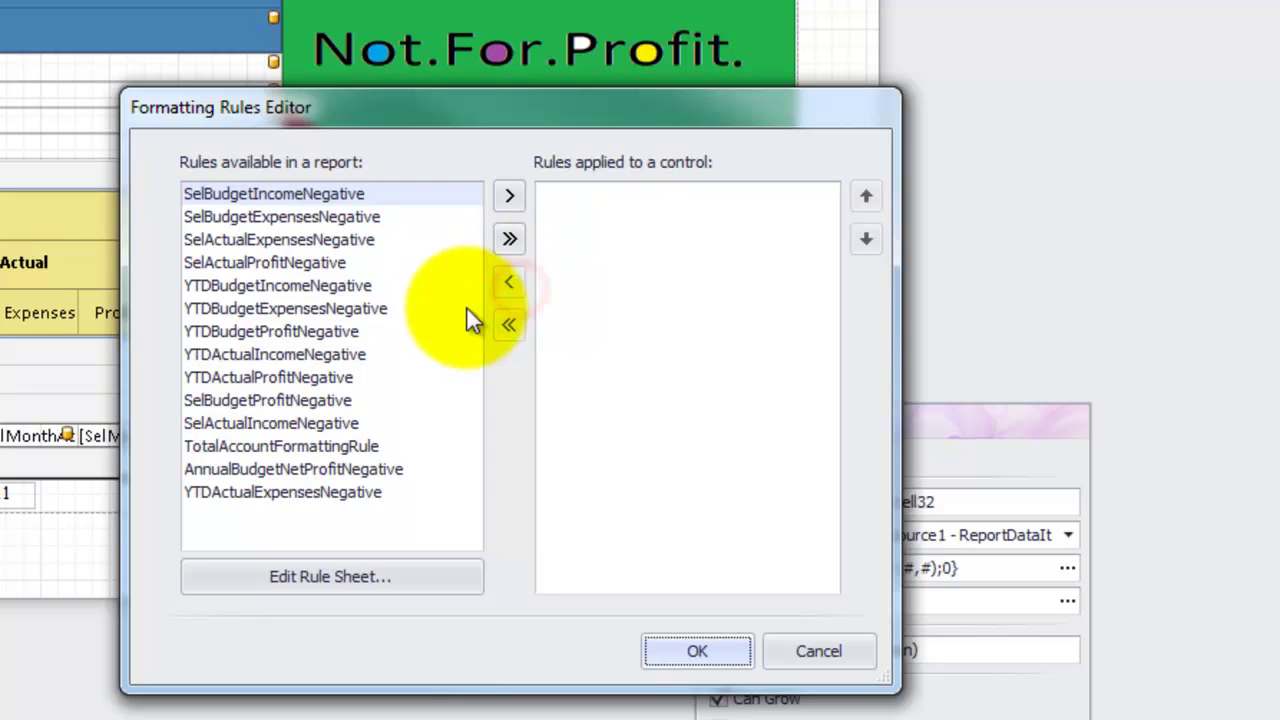
left_click(408, 470)
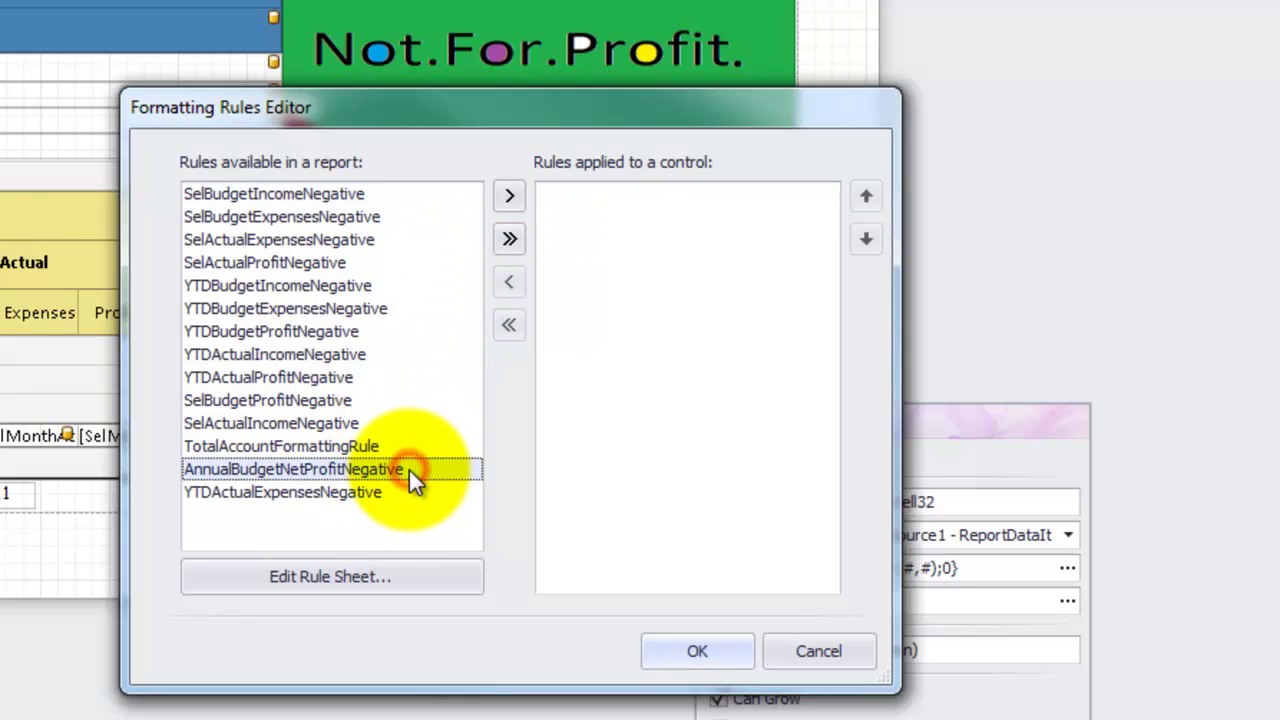
left_click(509, 195)
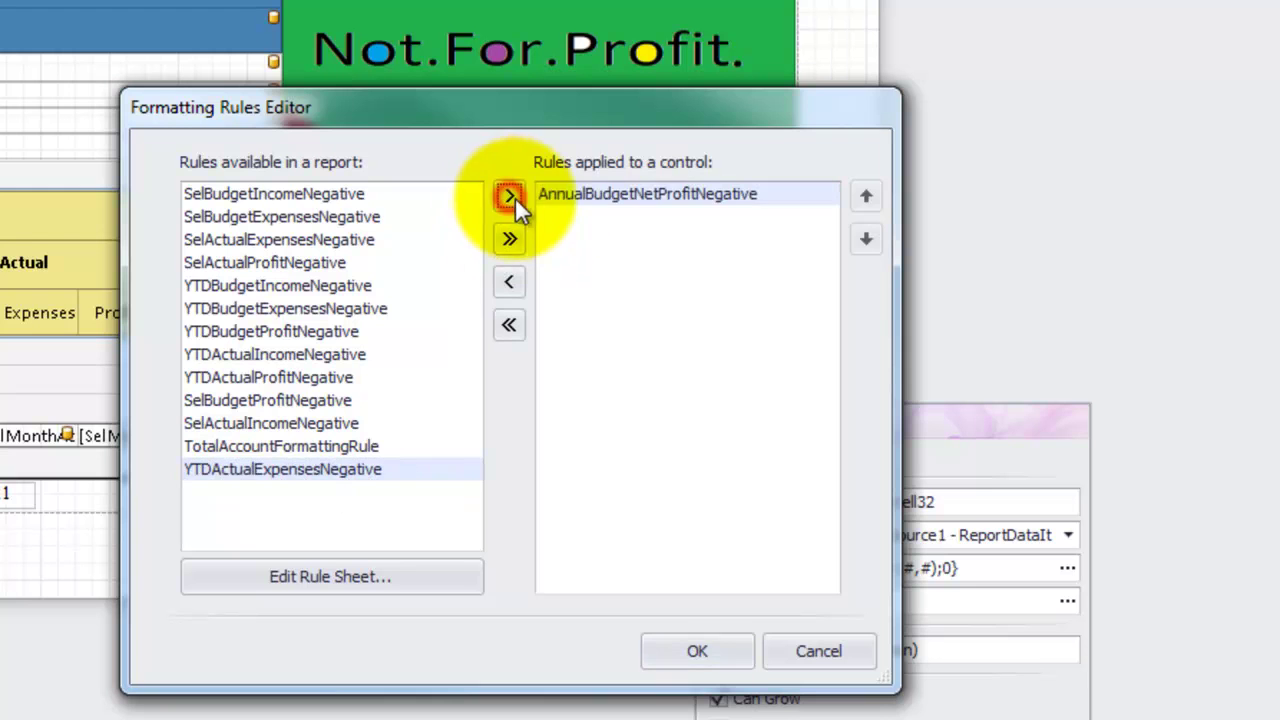
left_click(697, 652)
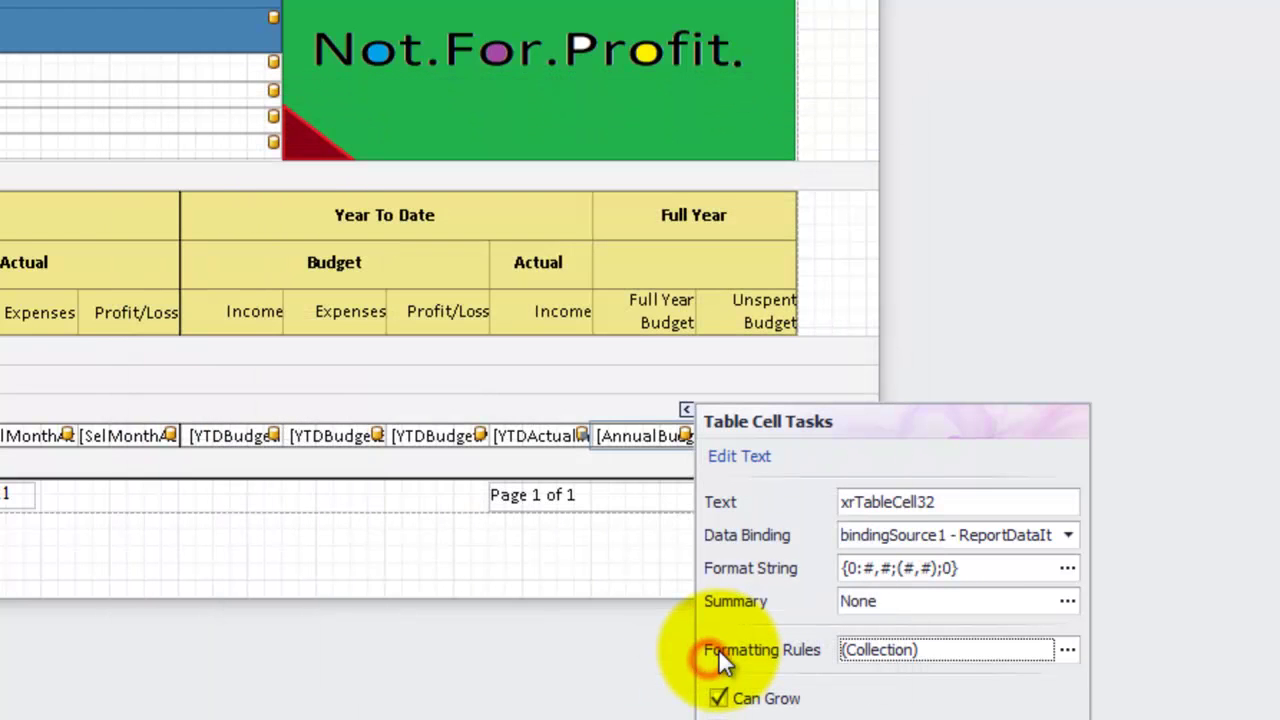
- Open the rule sheet from the Unspent Budget cell's formatting rules and add a new rule
left_click(846, 376)
left_click(740, 436)
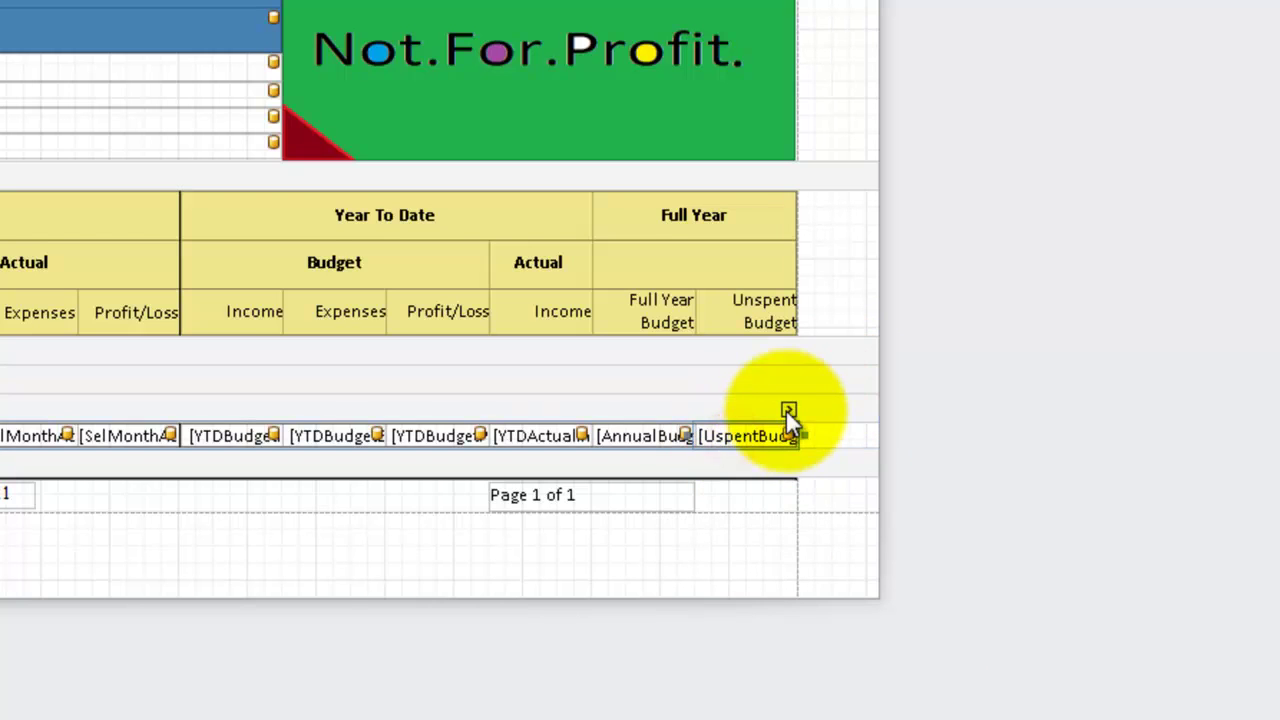
left_click(788, 411)
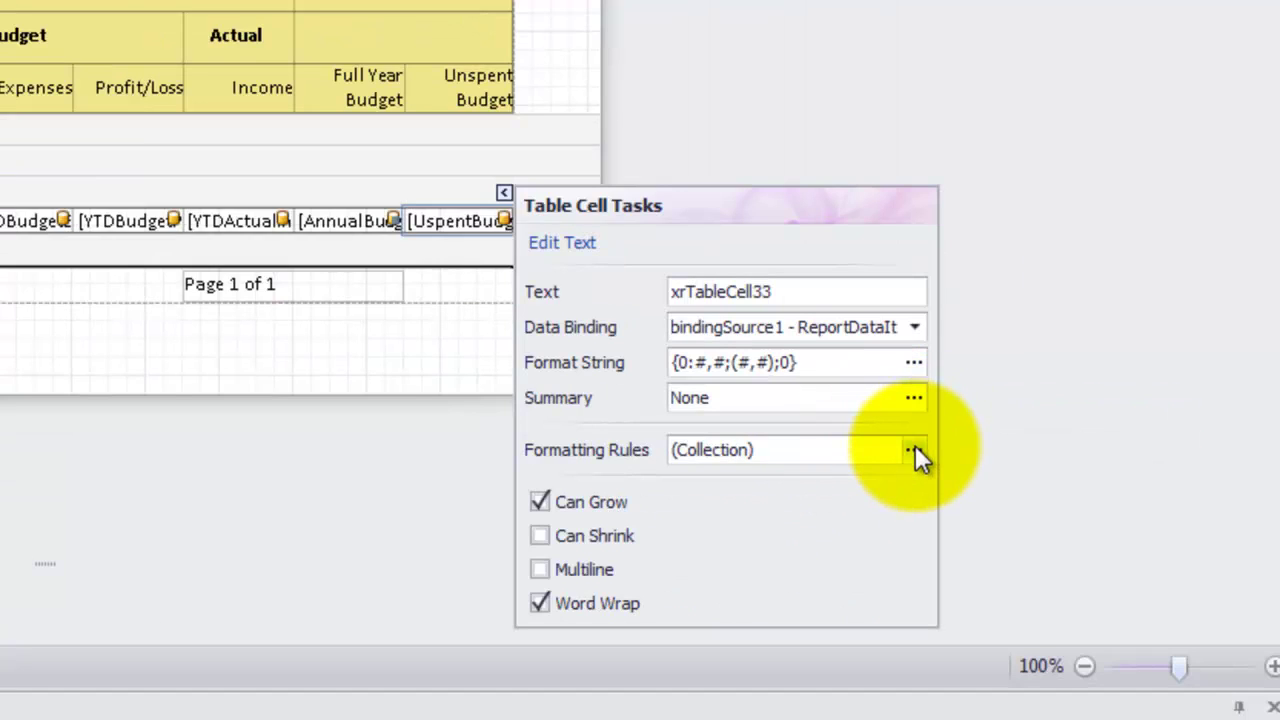
left_click(915, 449)
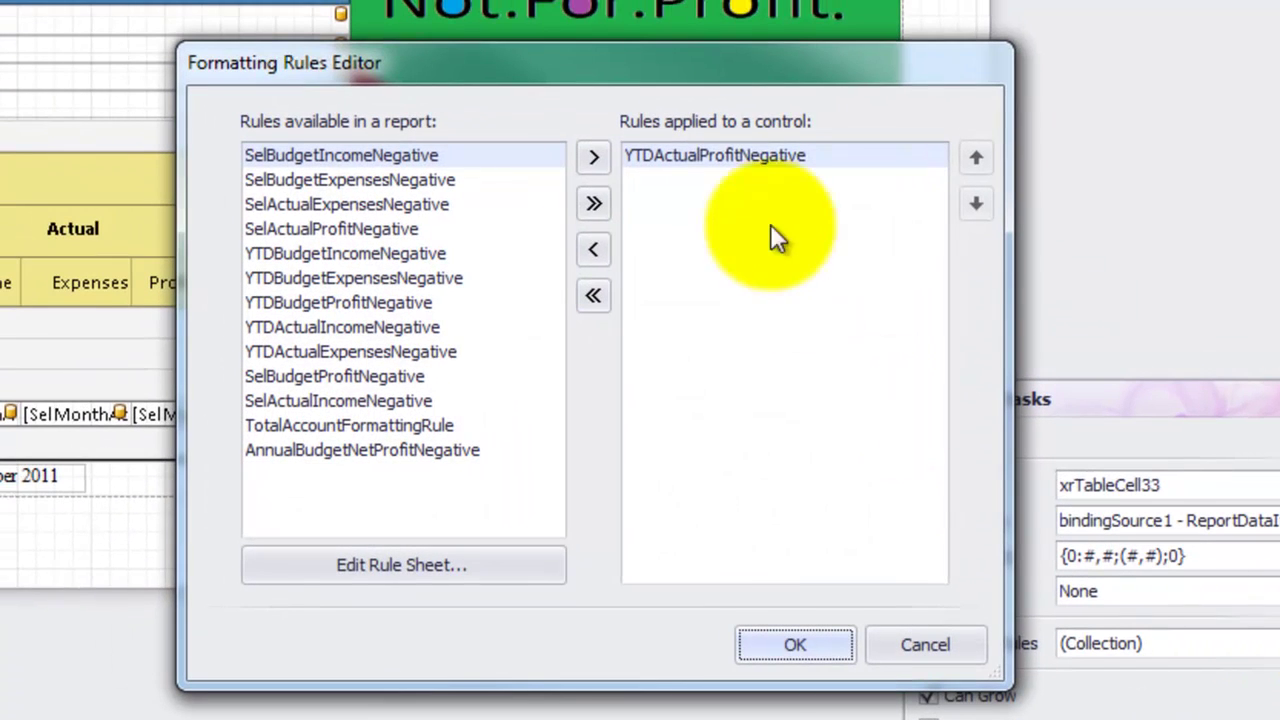
left_click(392, 563)
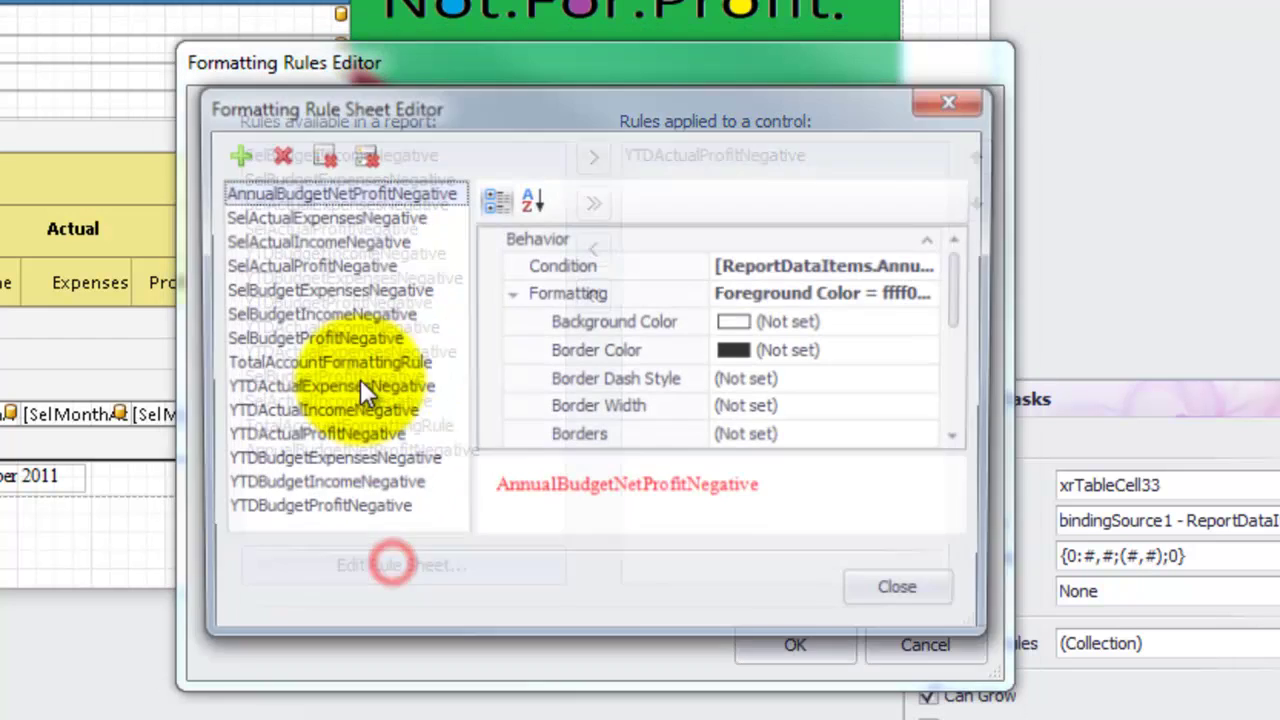
left_click(239, 150)
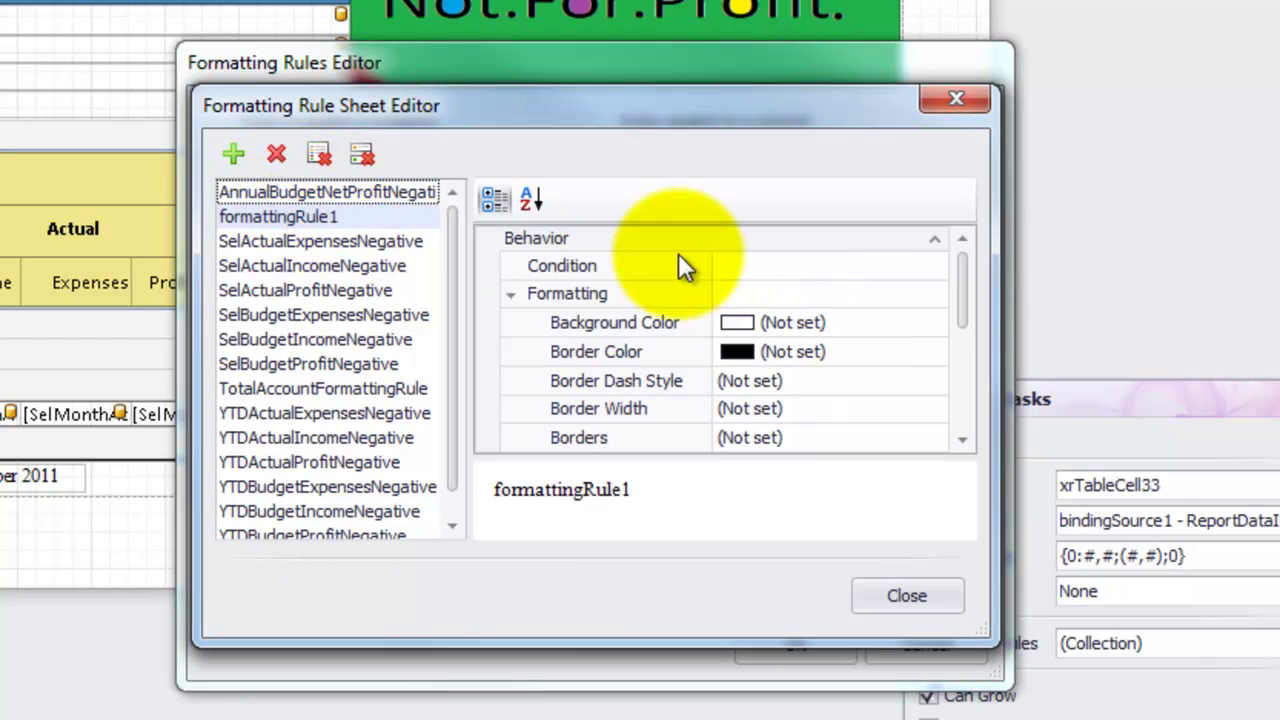
- Set the new rule's condition to [ReportDataItems.UspentBudgetNetProfit] < -0.5
left_click(823, 264)
left_click(940, 265)
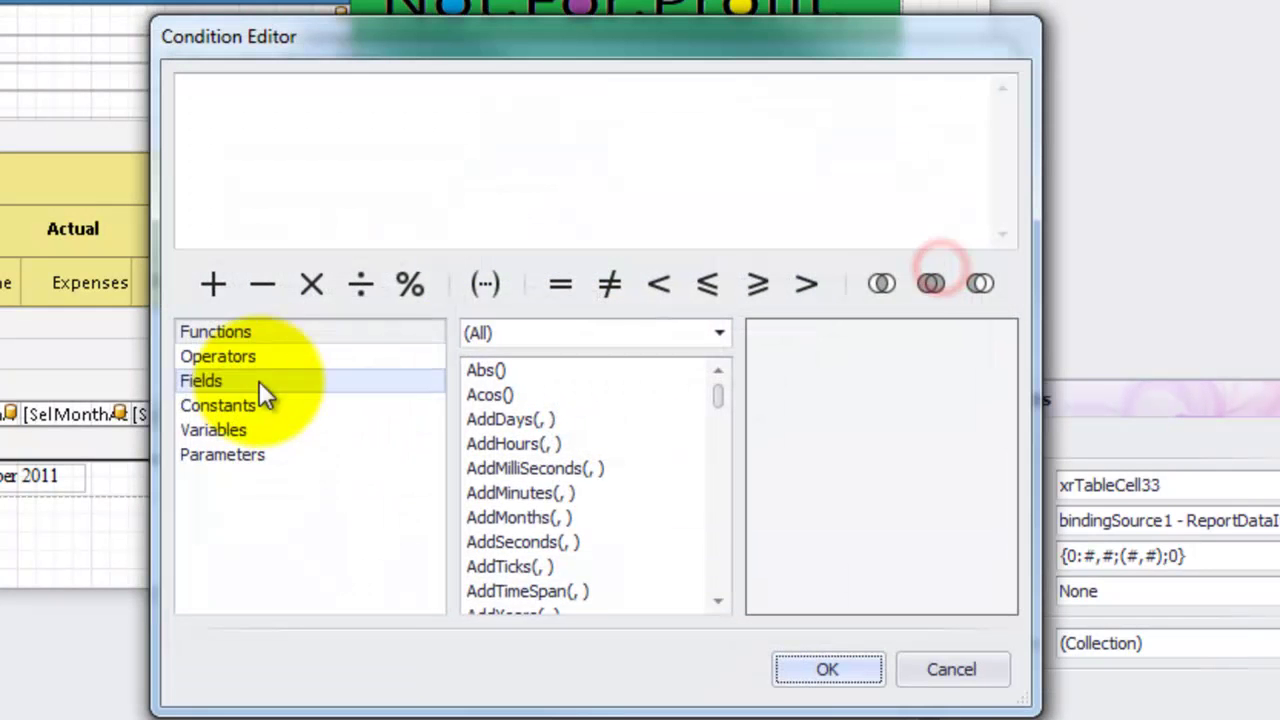
left_click(252, 386)
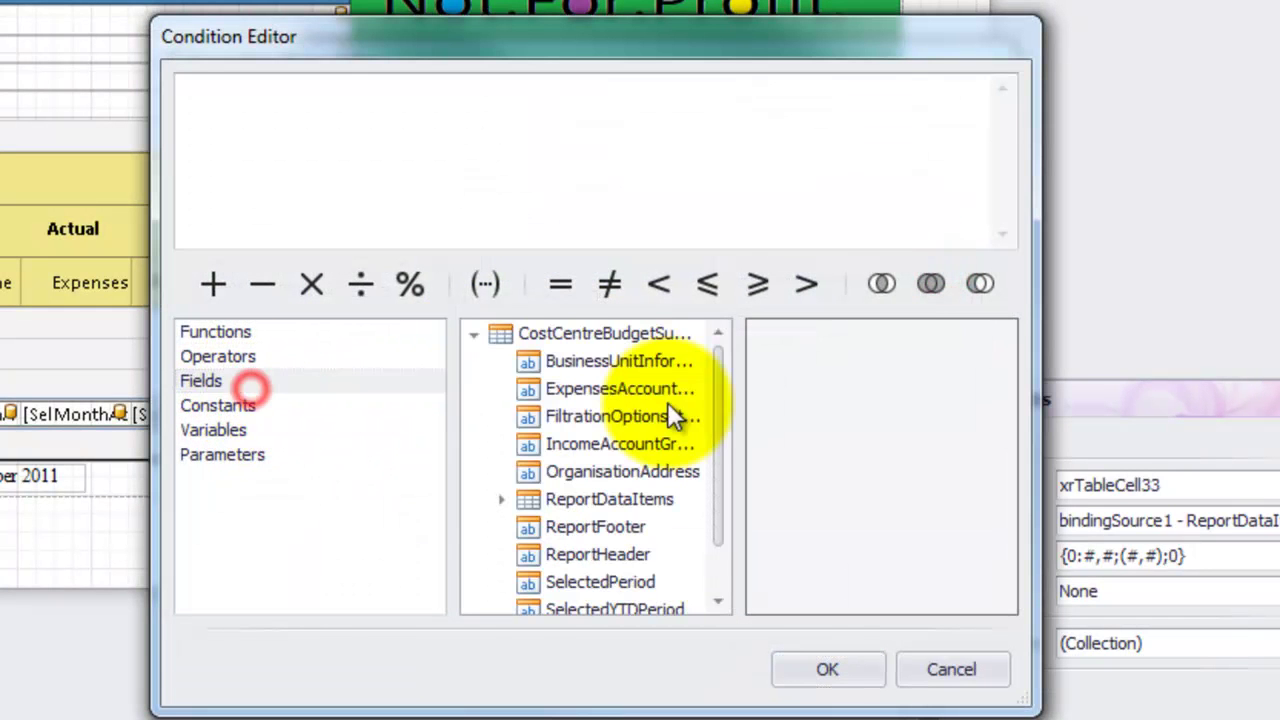
left_click(498, 500)
left_click_drag(714, 384, 705, 503)
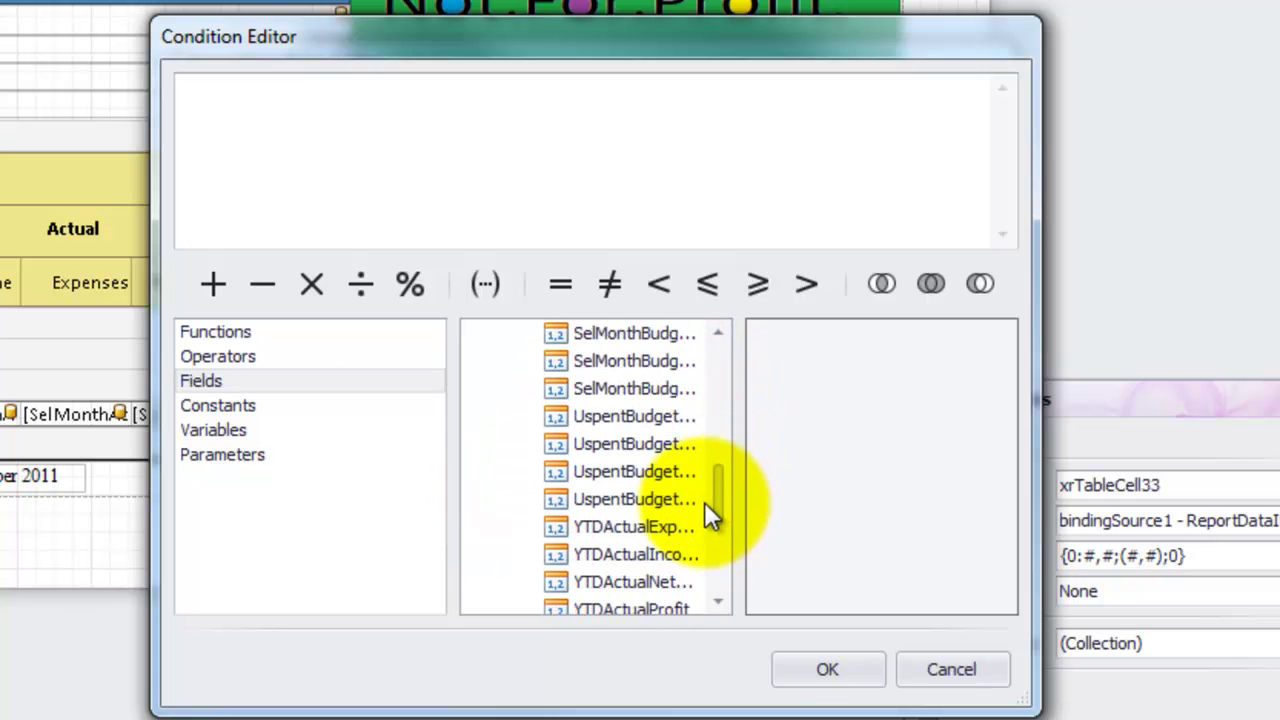
left_click(647, 470)
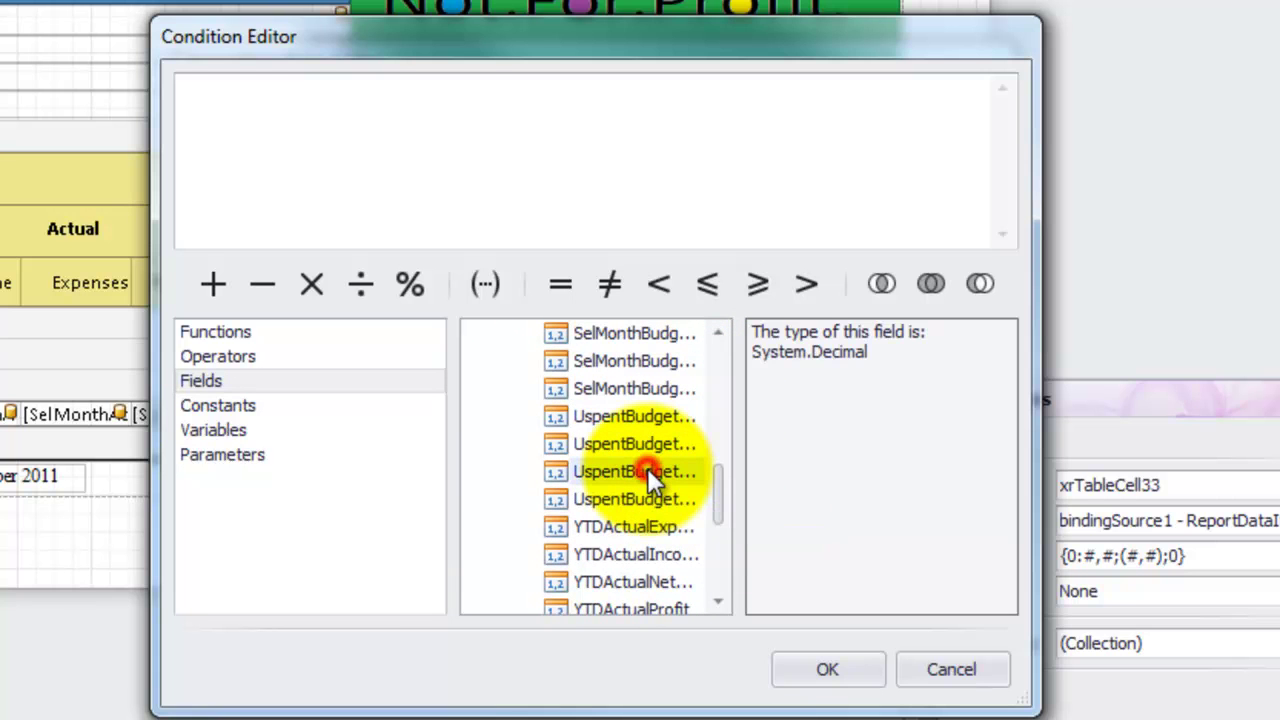
double_click(647, 470)
type("< -0.5")
left_click(849, 672)
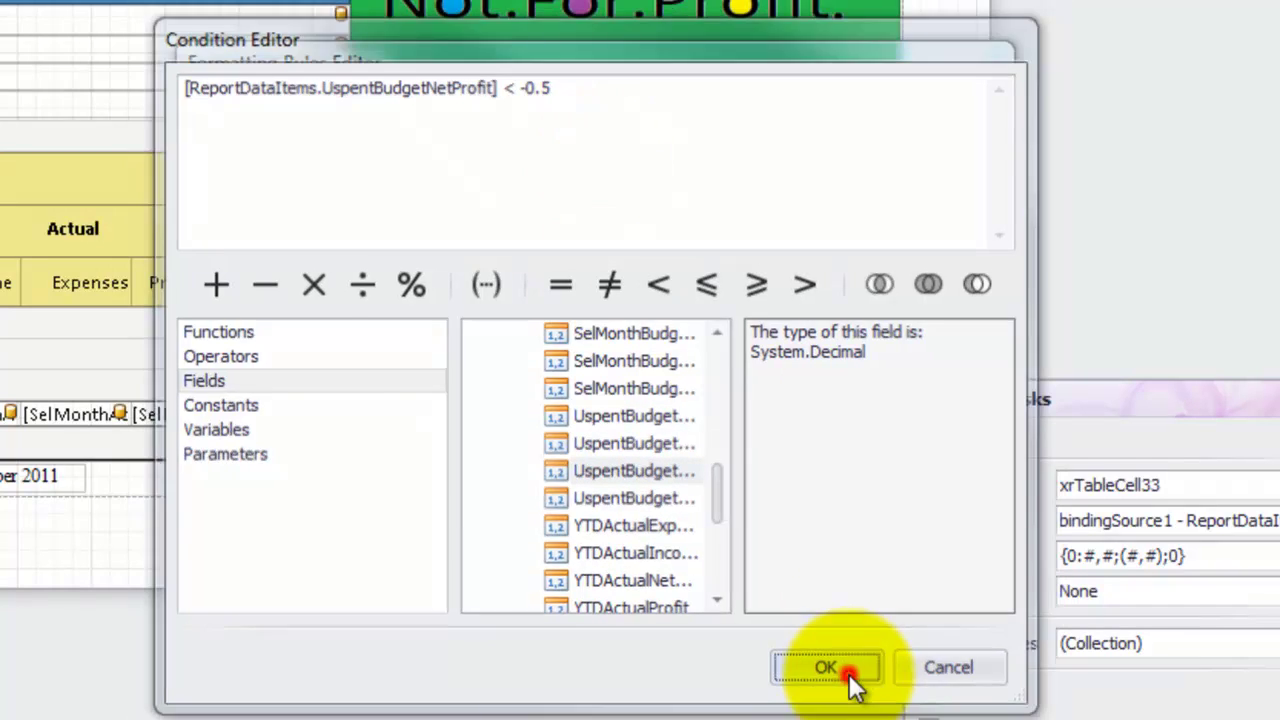
left_click_drag(965, 305, 962, 352)
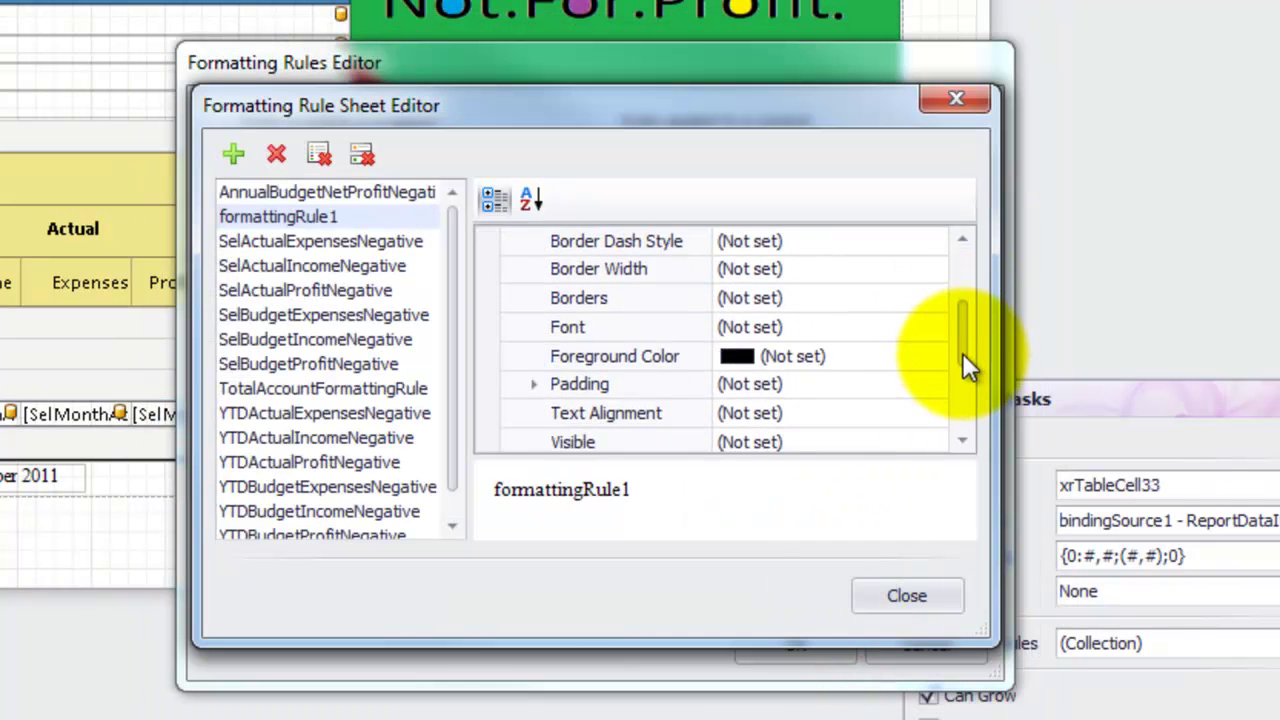
- Set the new formatting rule's text colour to red
left_click(880, 351)
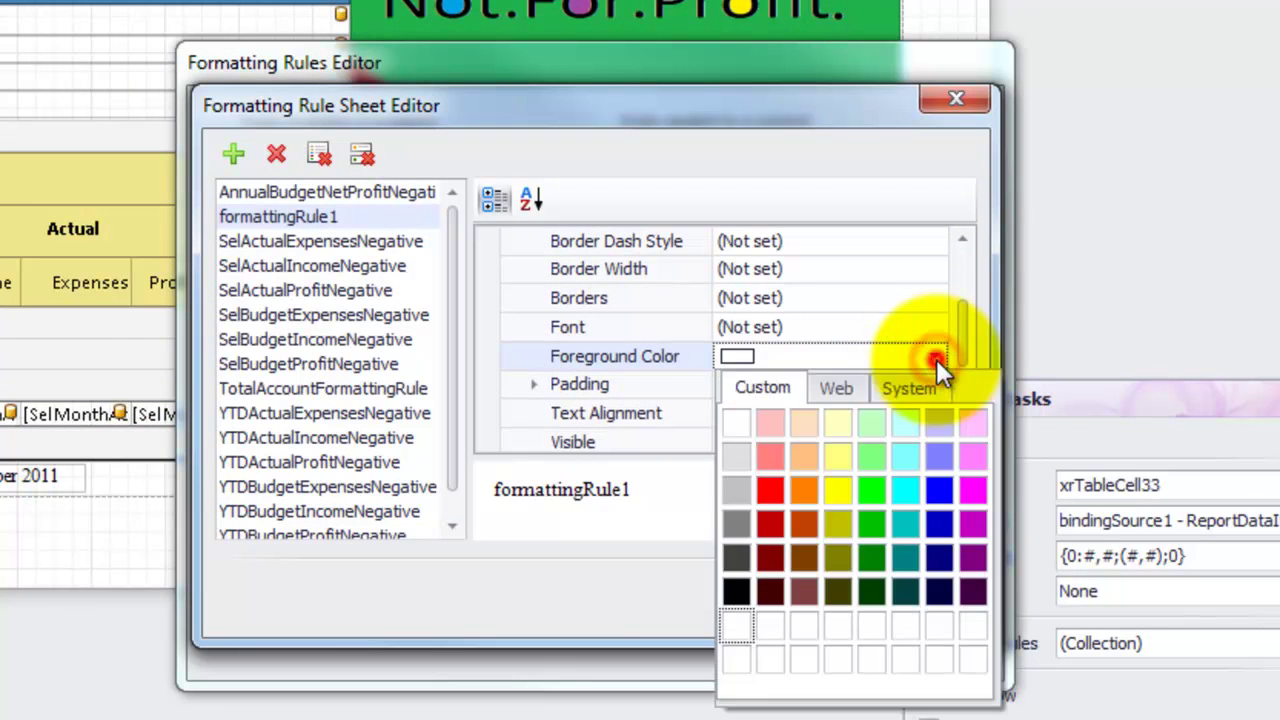
left_click(772, 489)
left_click_drag(967, 339, 961, 399)
- Rename formattingRule1 to UnspentBudgetNetProfitNegative and close the Formatting Rule Sheet Editor
left_click(893, 439)
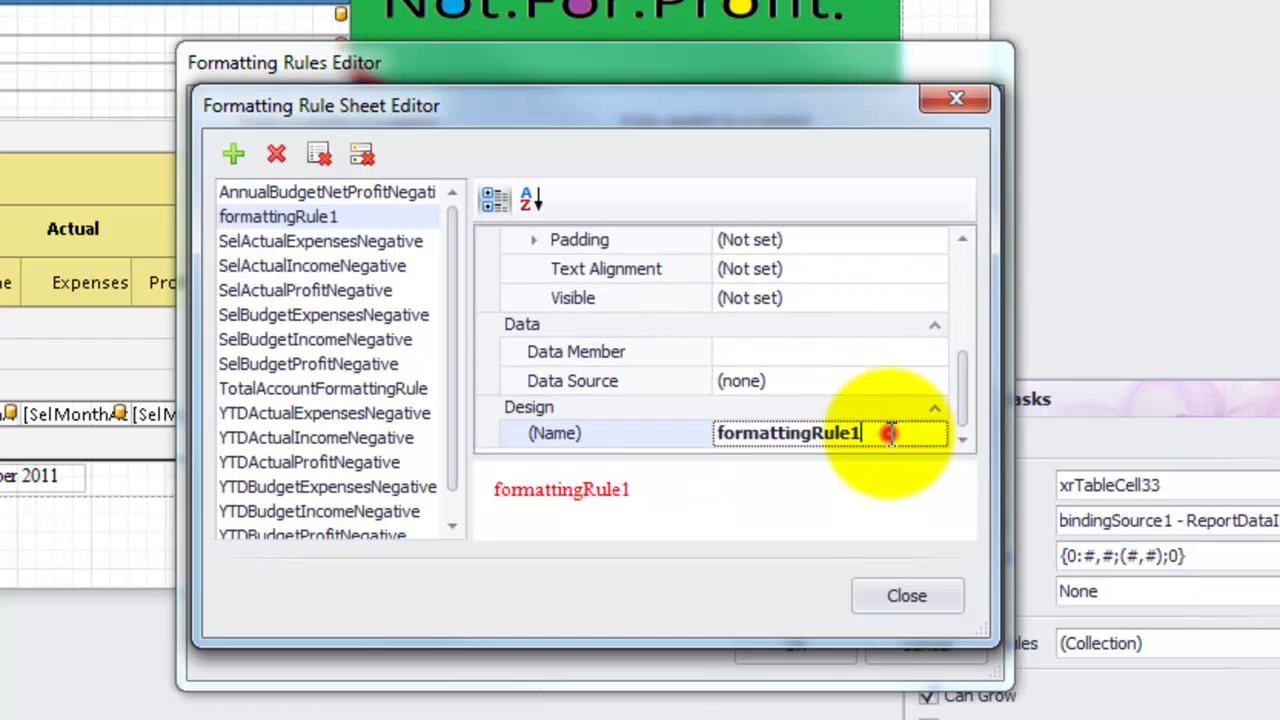
key("BackSpace")
key("BackSpace")
key("BackSpace")
key("BackSpace")
key("BackSpace")
key("BackSpace")
key("BackSpace")
key("BackSpace")
key("BackSpace")
key("BackSpace")
key("BackSpace")
key("BackSpace")
key("BackSpace")
key("BackSpace")
key("BackSpace")
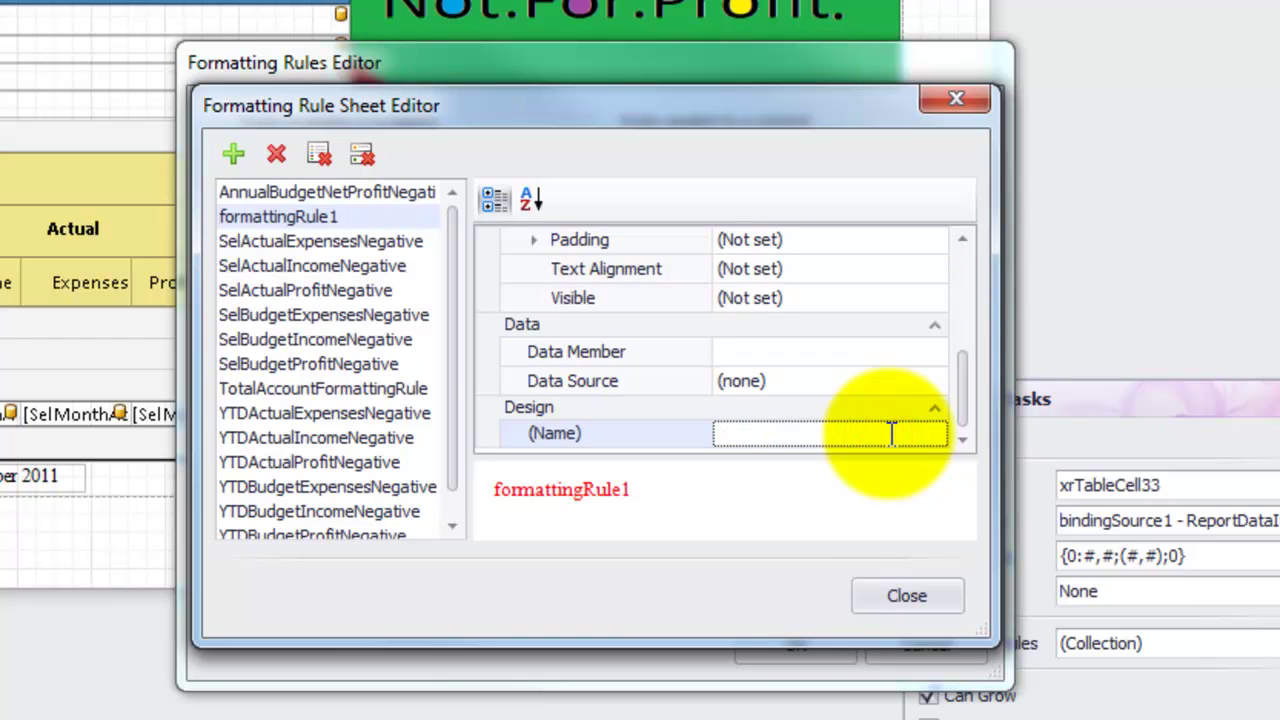
type("Unspent")
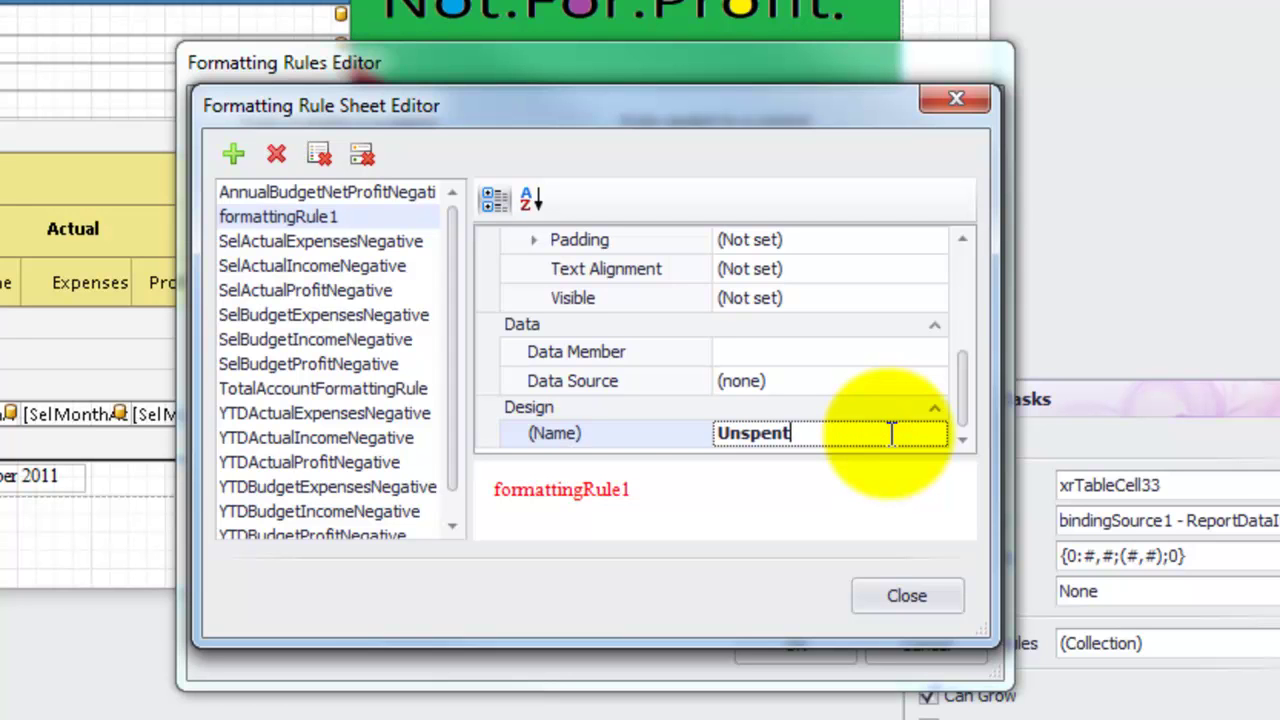
type("BudgetNetProfit")
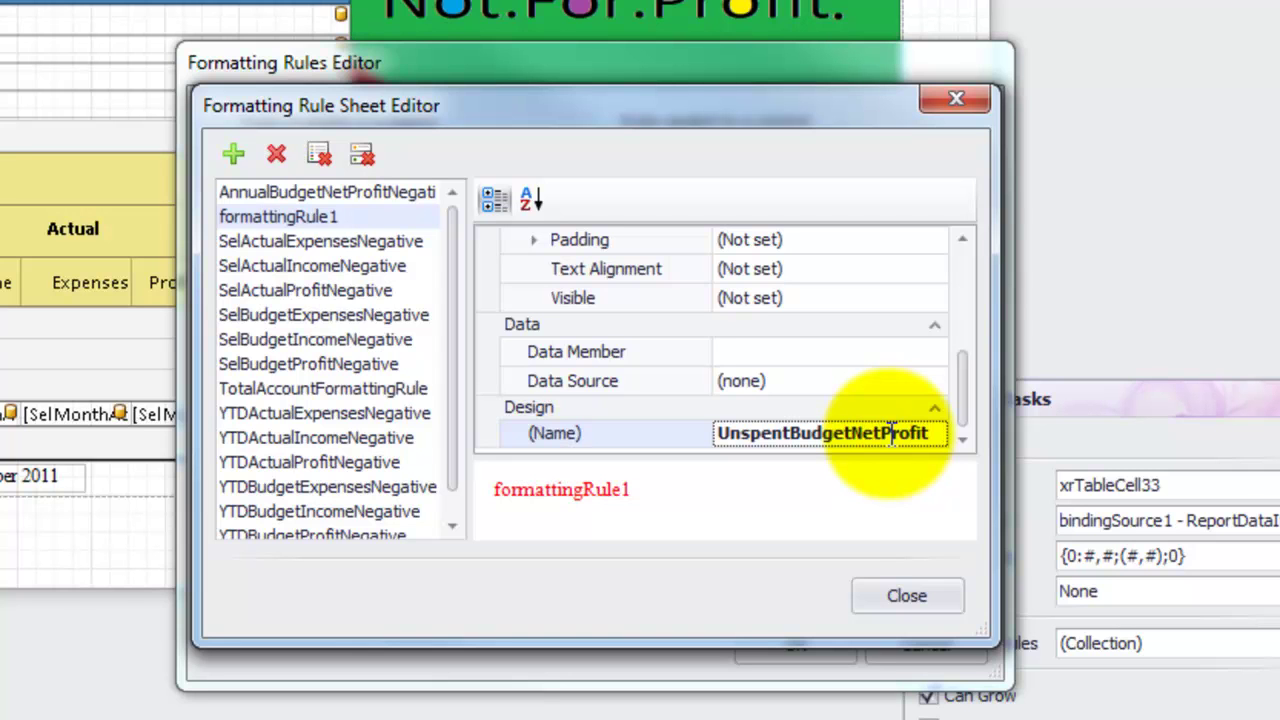
type("Negative")
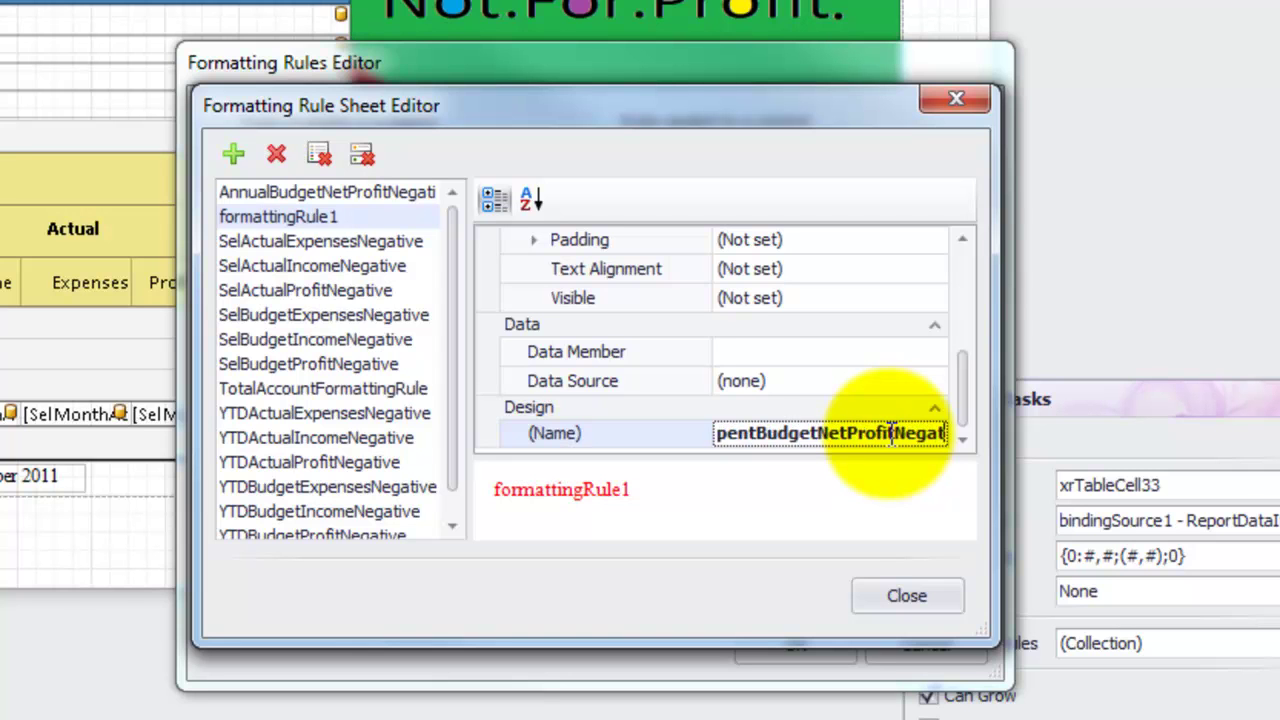
left_click(907, 596)
- Replace YTDActualProfitNegative with UnspentBudgetNetProfitNegative on the Unspent Budget cell and confirm
left_click(744, 154)
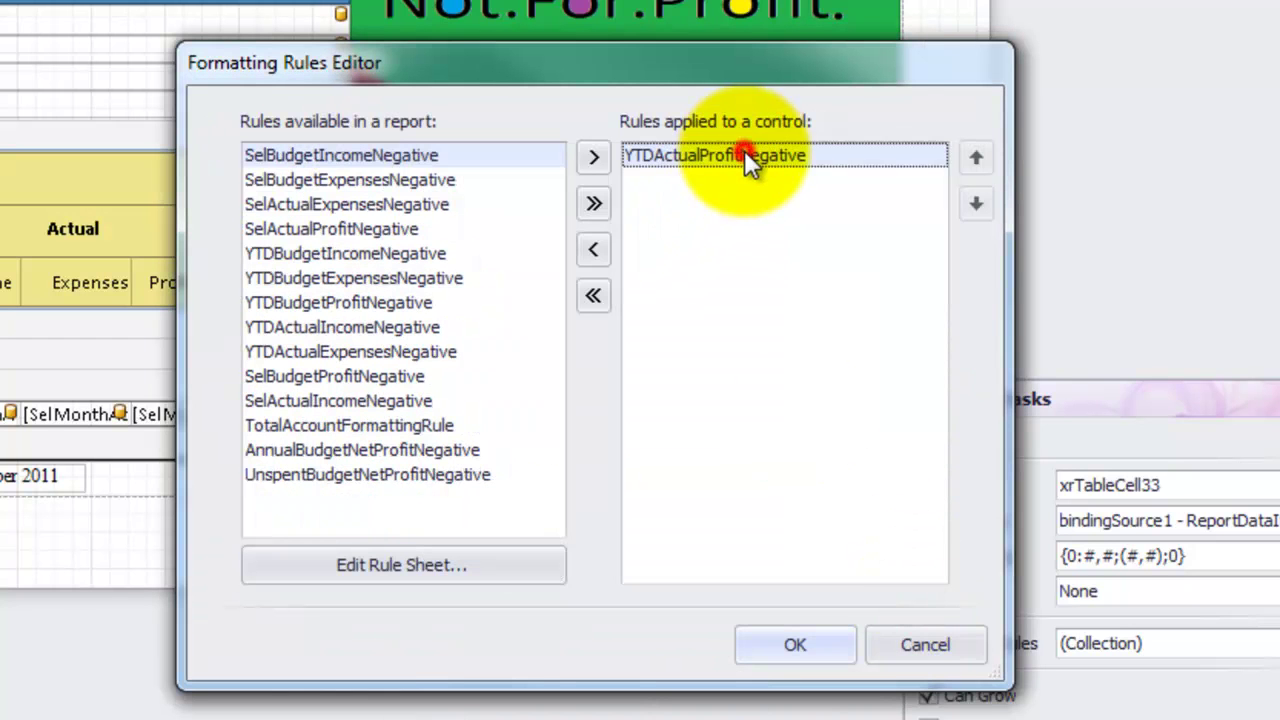
left_click(594, 252)
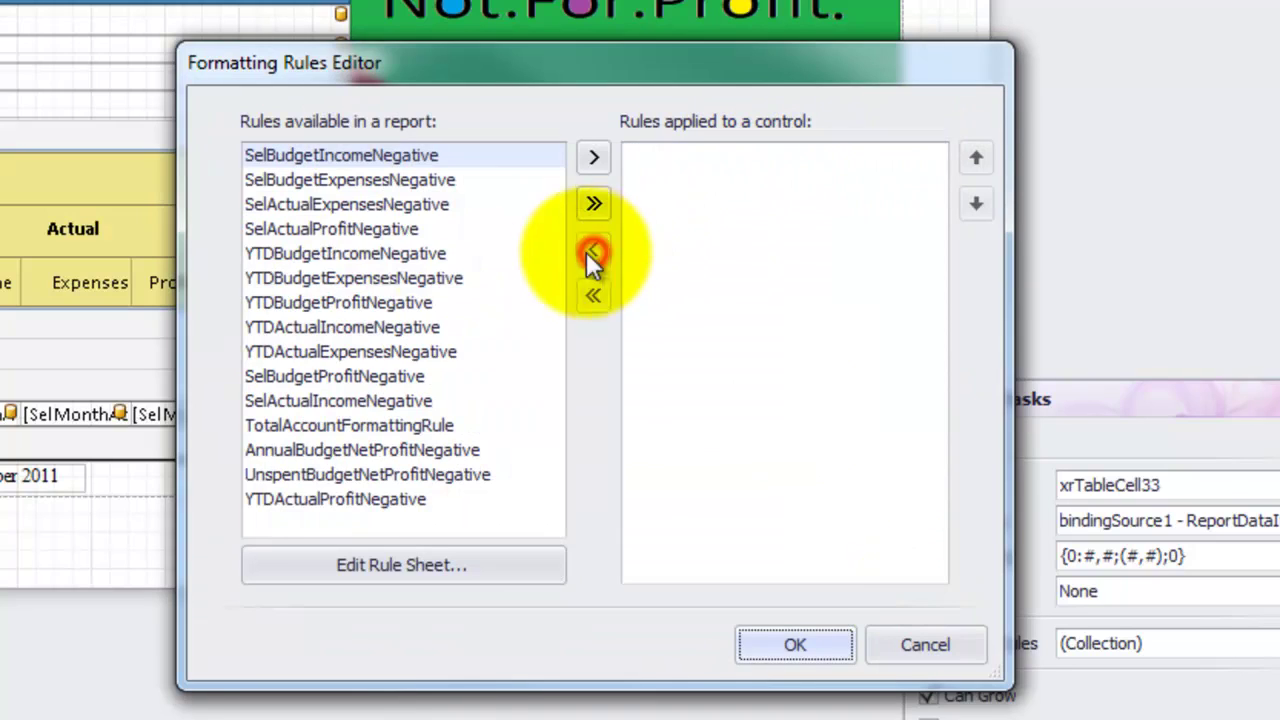
left_click(371, 474)
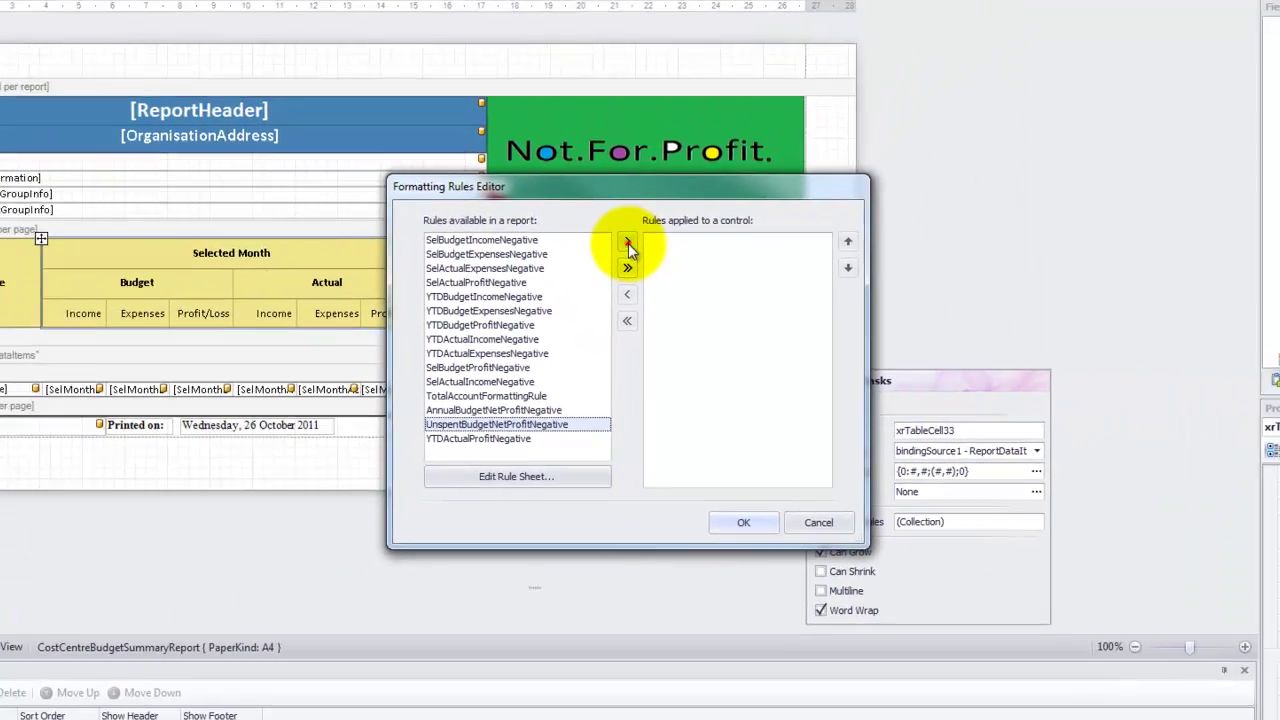
left_click(606, 189)
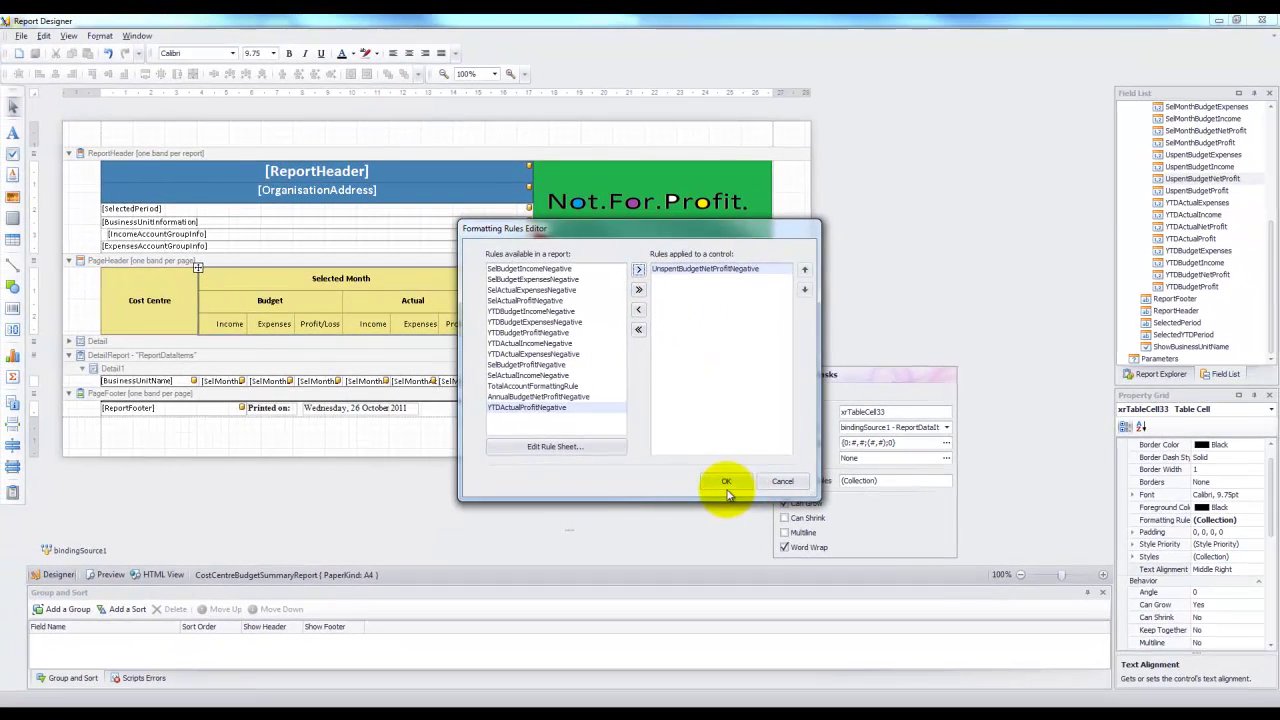
left_click(727, 484)
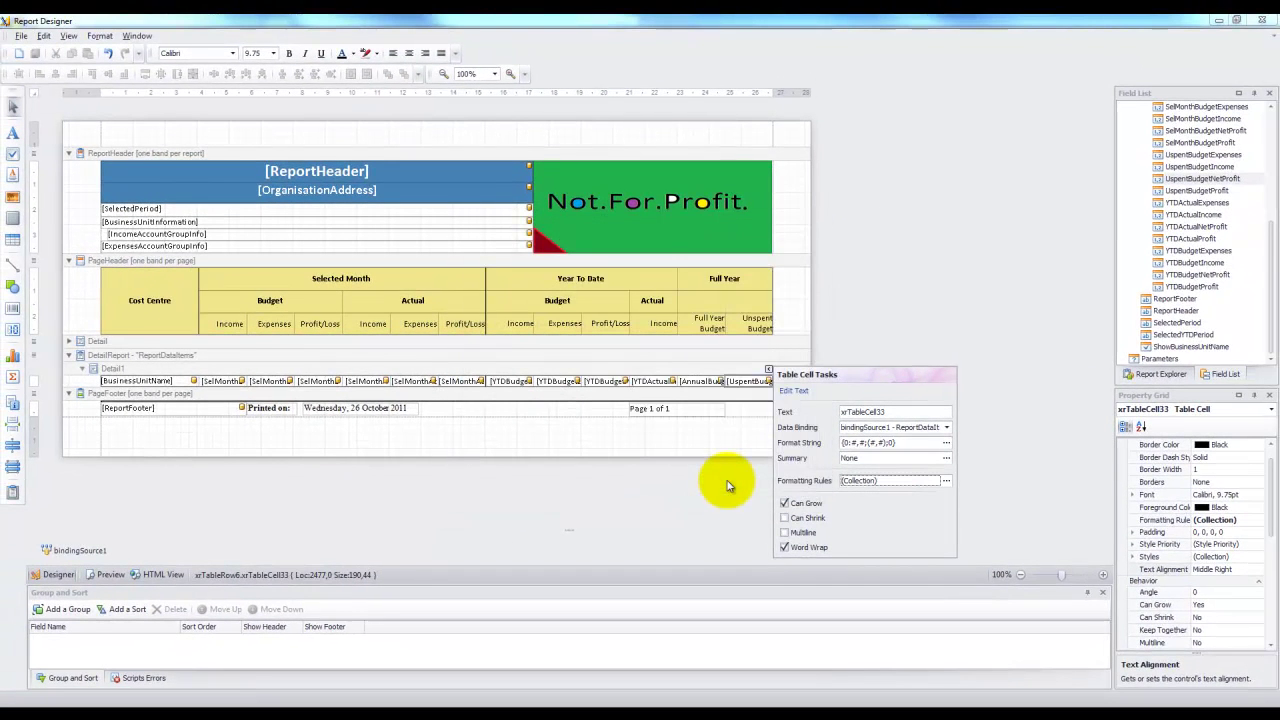
left_click(707, 440)
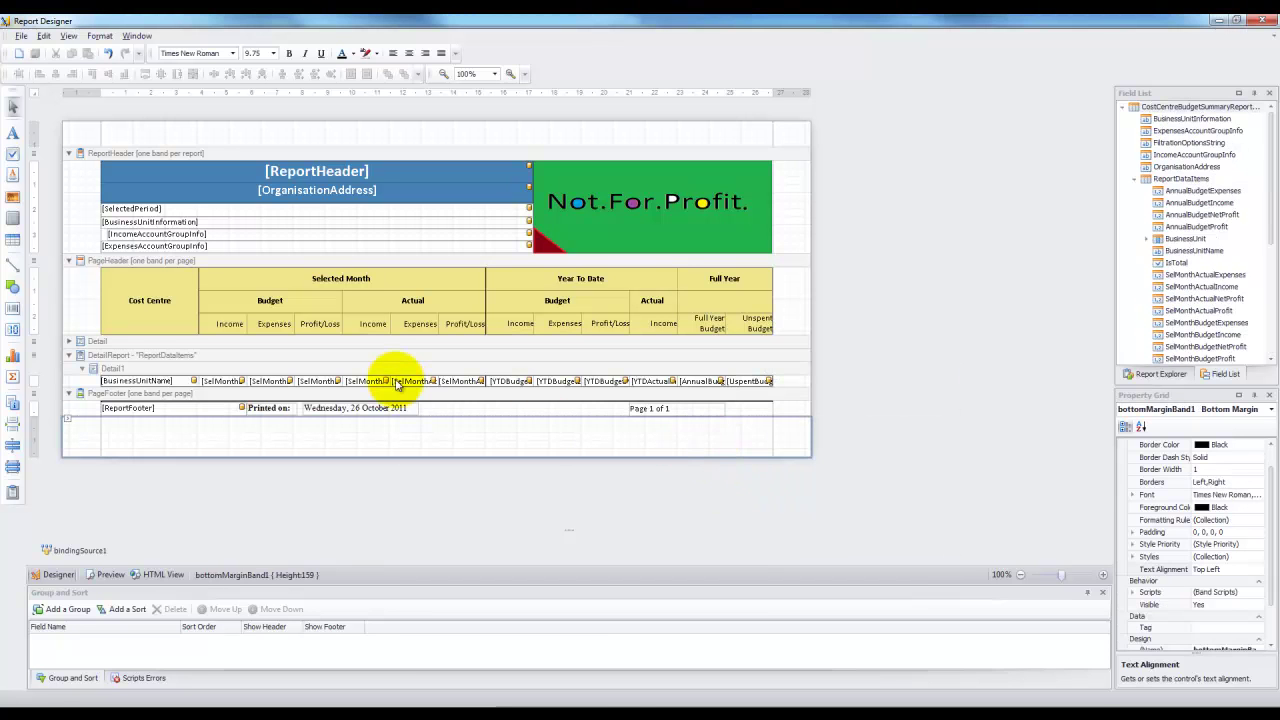
- Preview the Cost Centre Budget Summary showing red negative Unspent Budget values, then return to criteria
left_click(1268, 24)
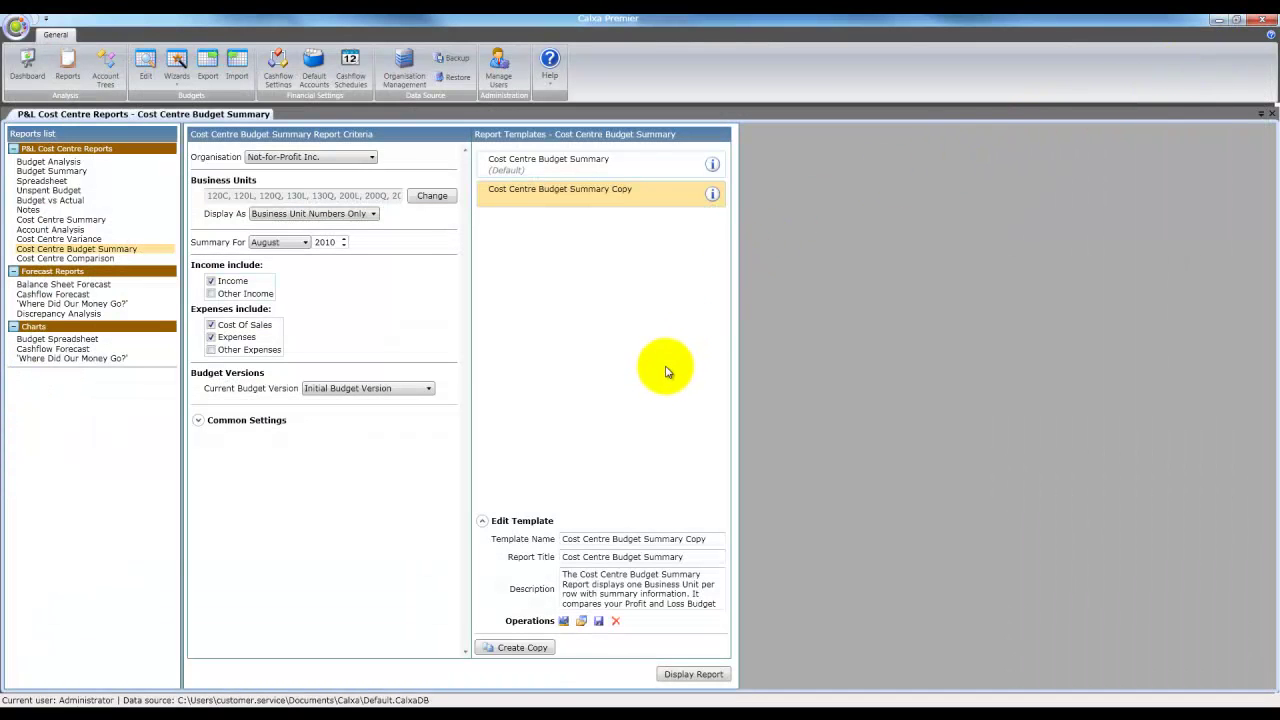
left_click(725, 678)
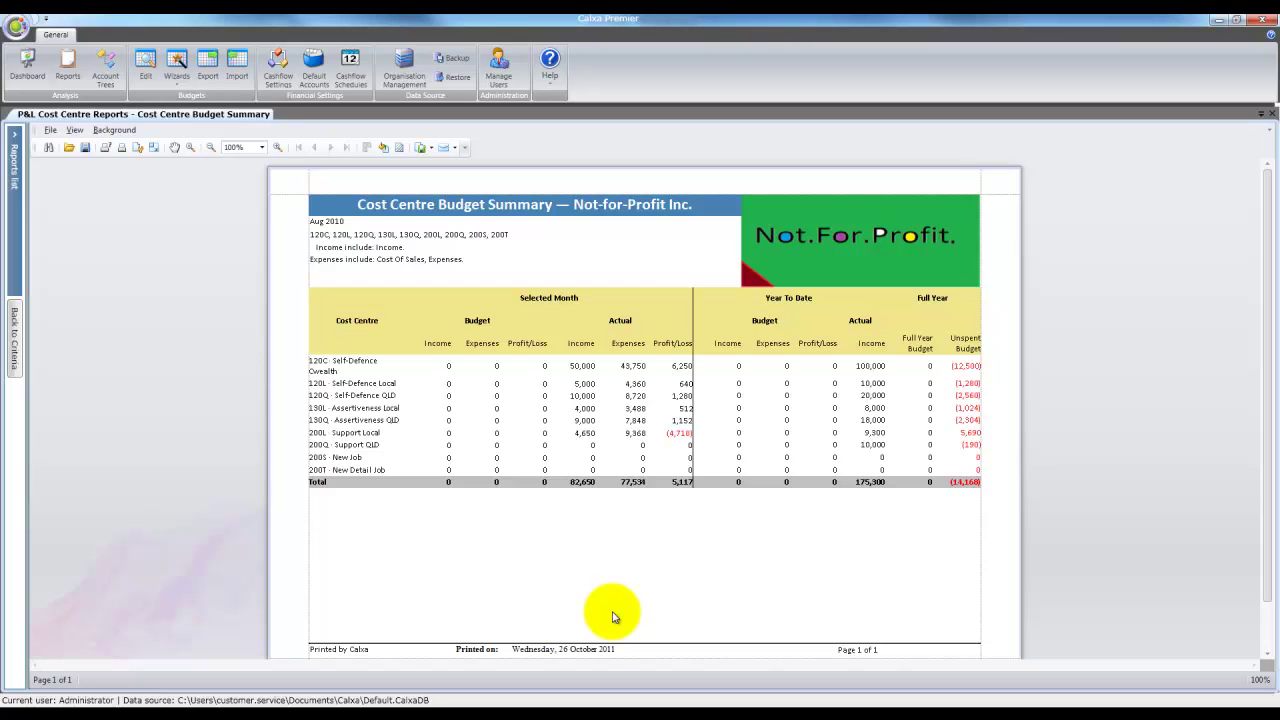
left_click(15, 340)
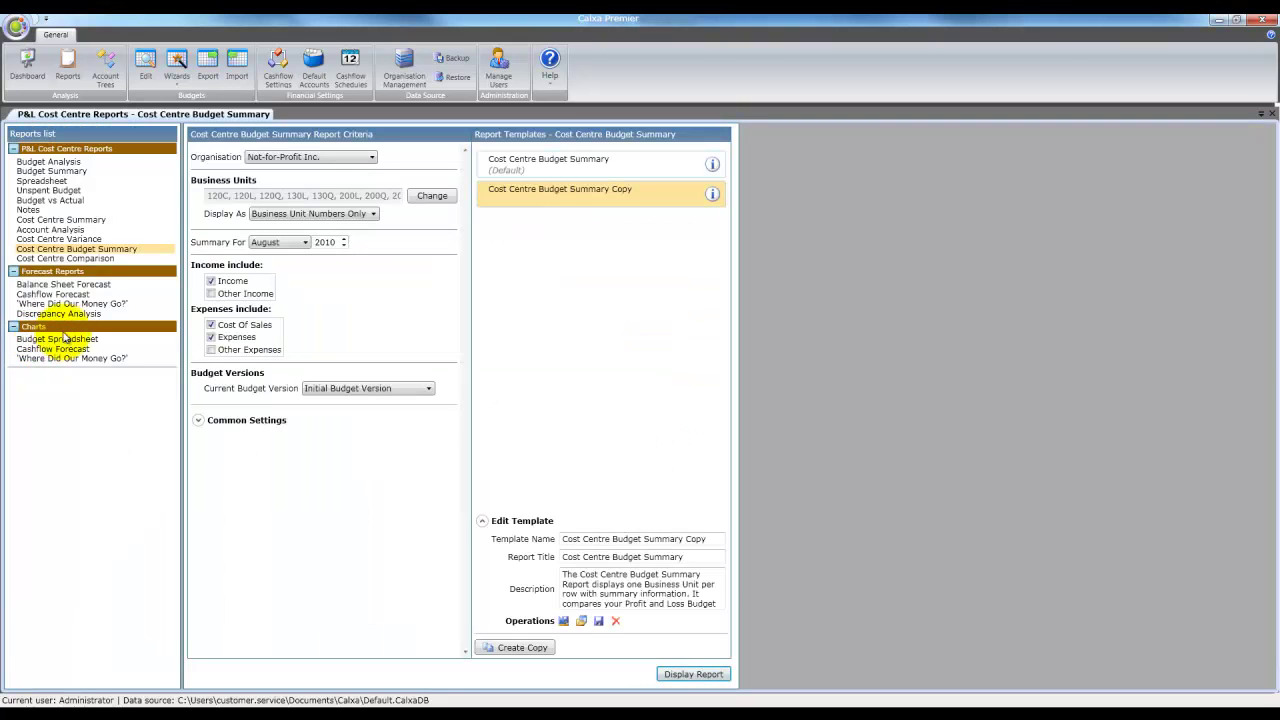
- Go to Account Trees and bring up the Create New options for Not-for-Profit Inc
left_click(108, 77)
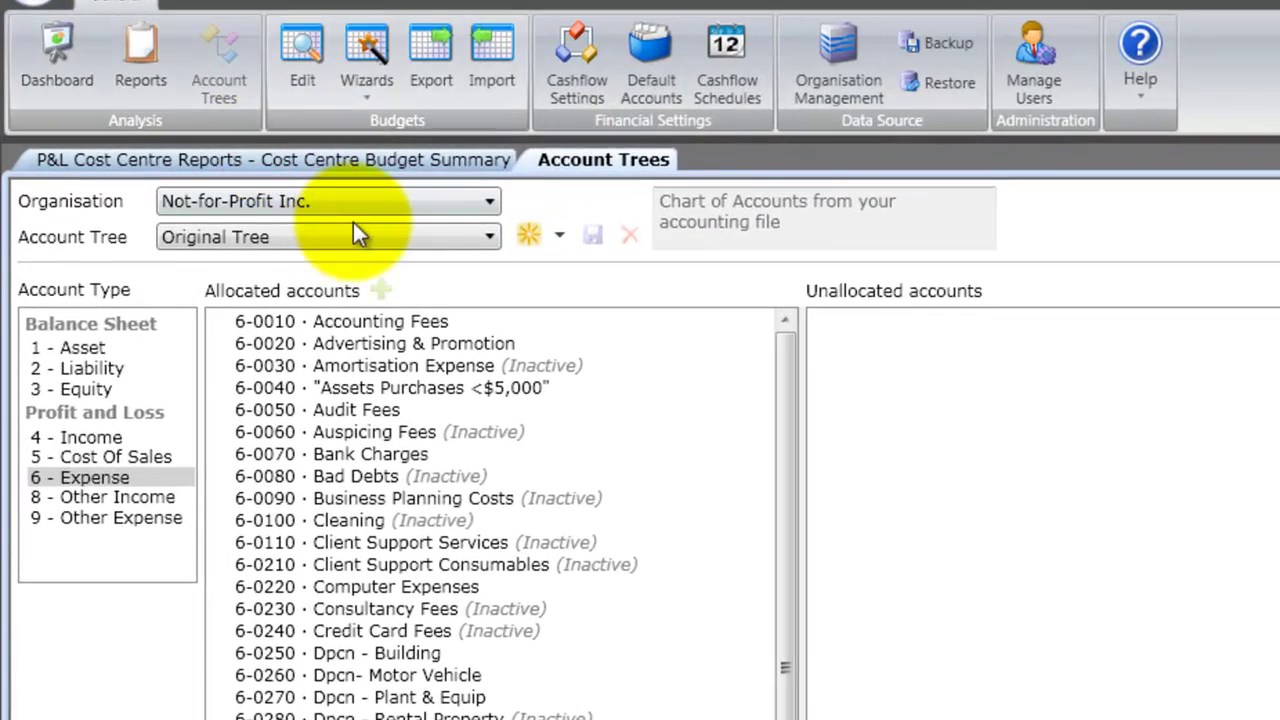
left_click(561, 237)
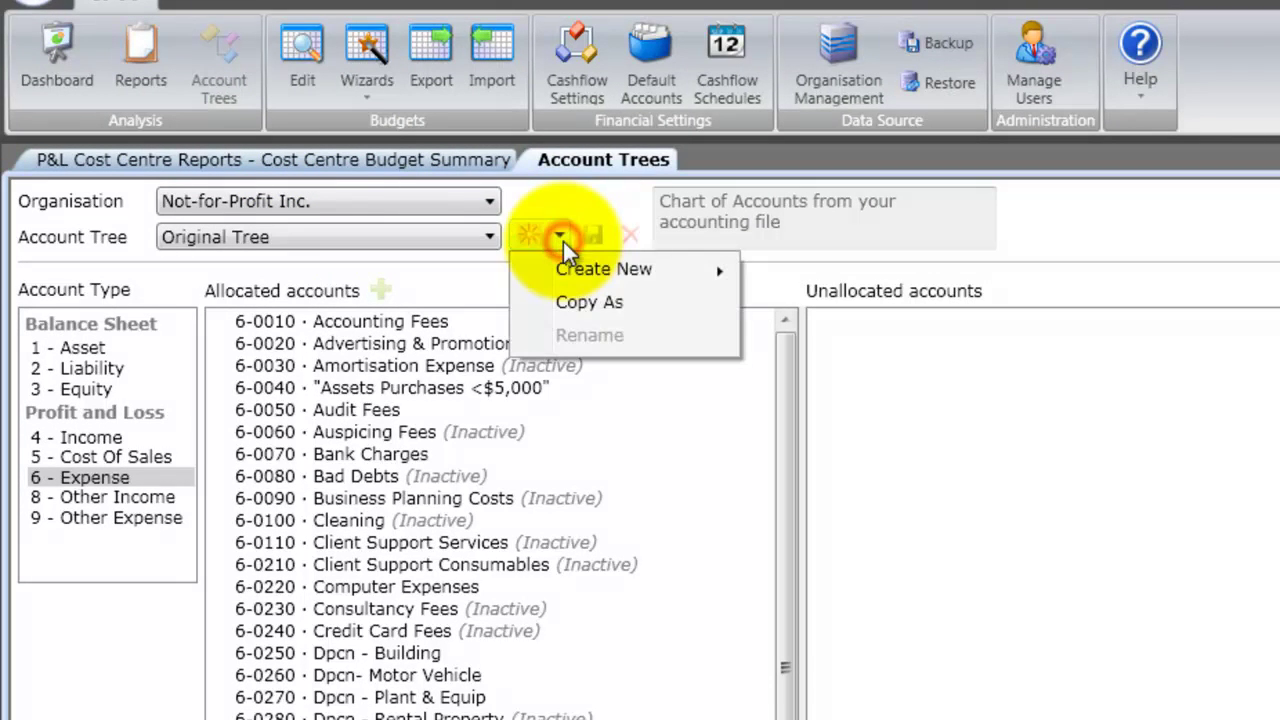
mouse_move(585, 267)
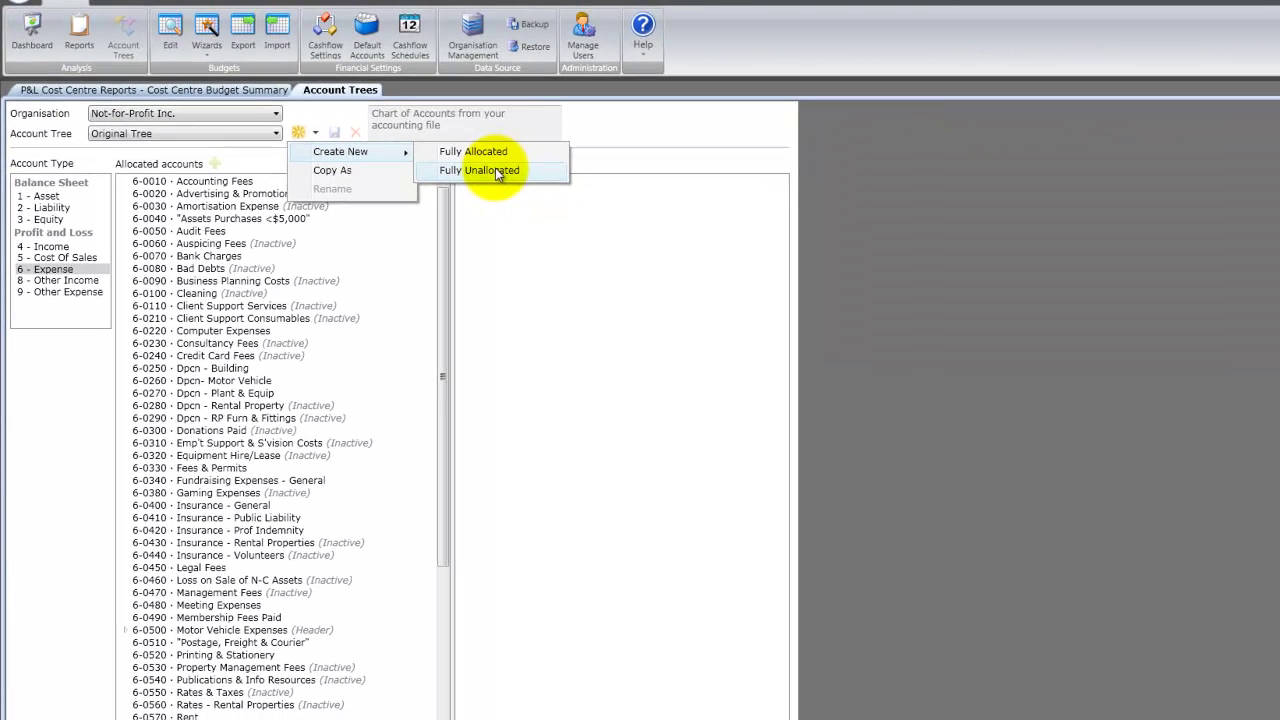
- Create a fully unallocated account tree named Board Reporting, accepting the close-windows warning
left_click(497, 172)
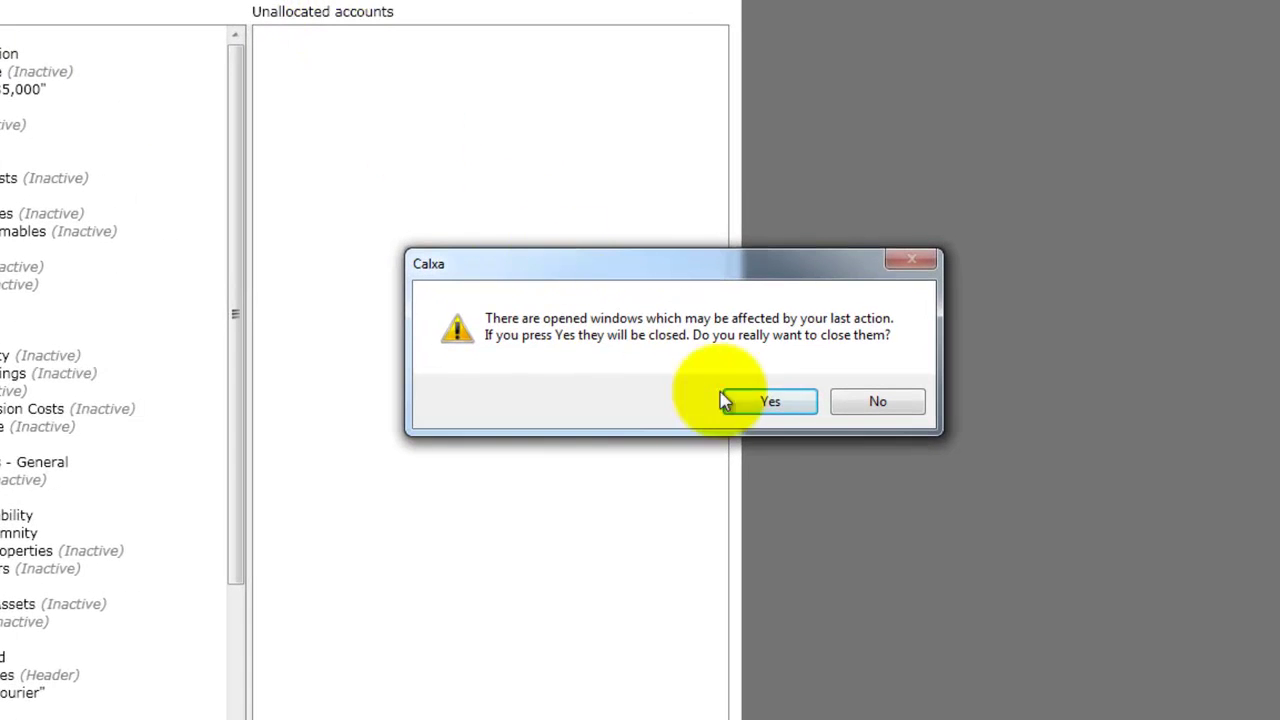
left_click(766, 400)
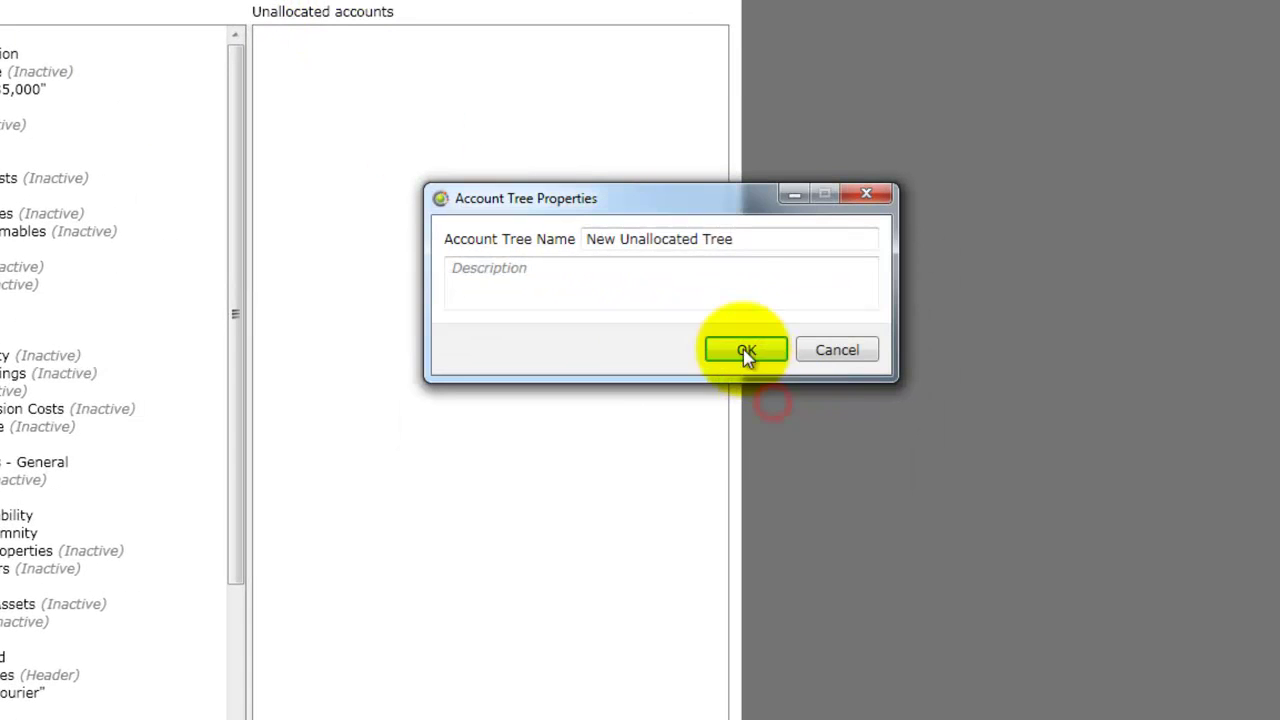
left_click(763, 245)
left_click_drag(763, 245, 548, 250)
type("B")
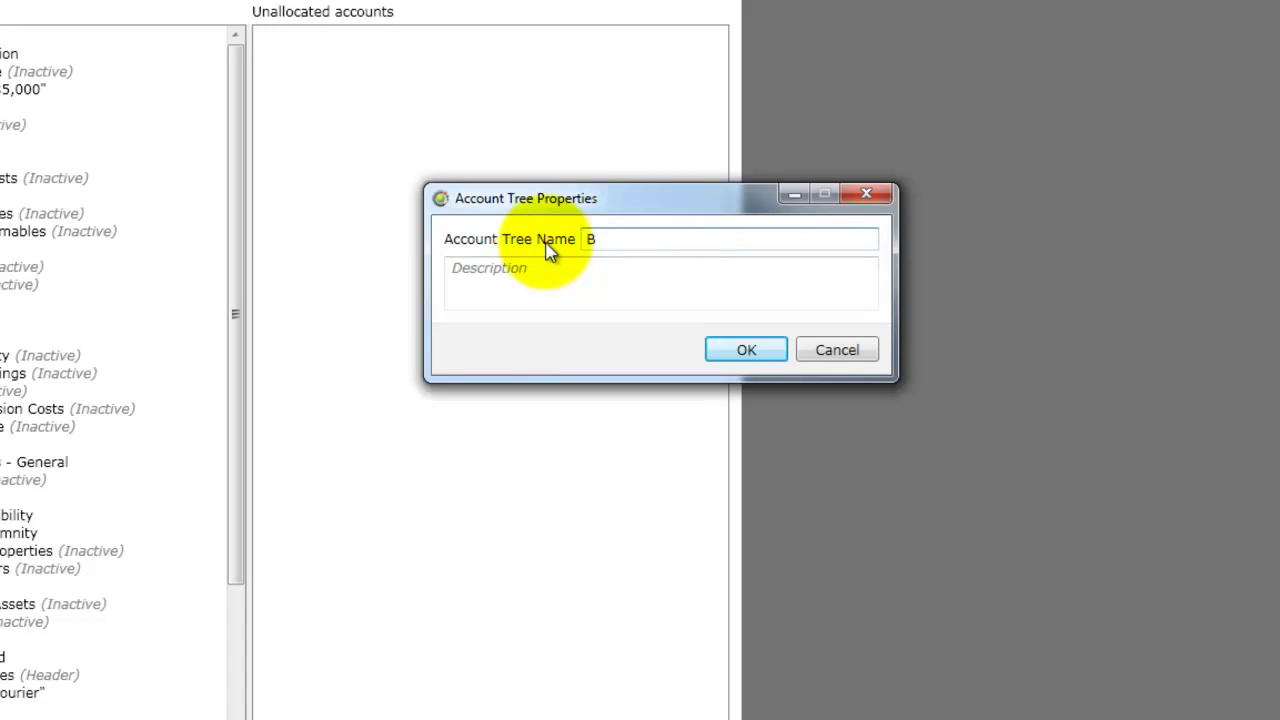
type("oard Reporting")
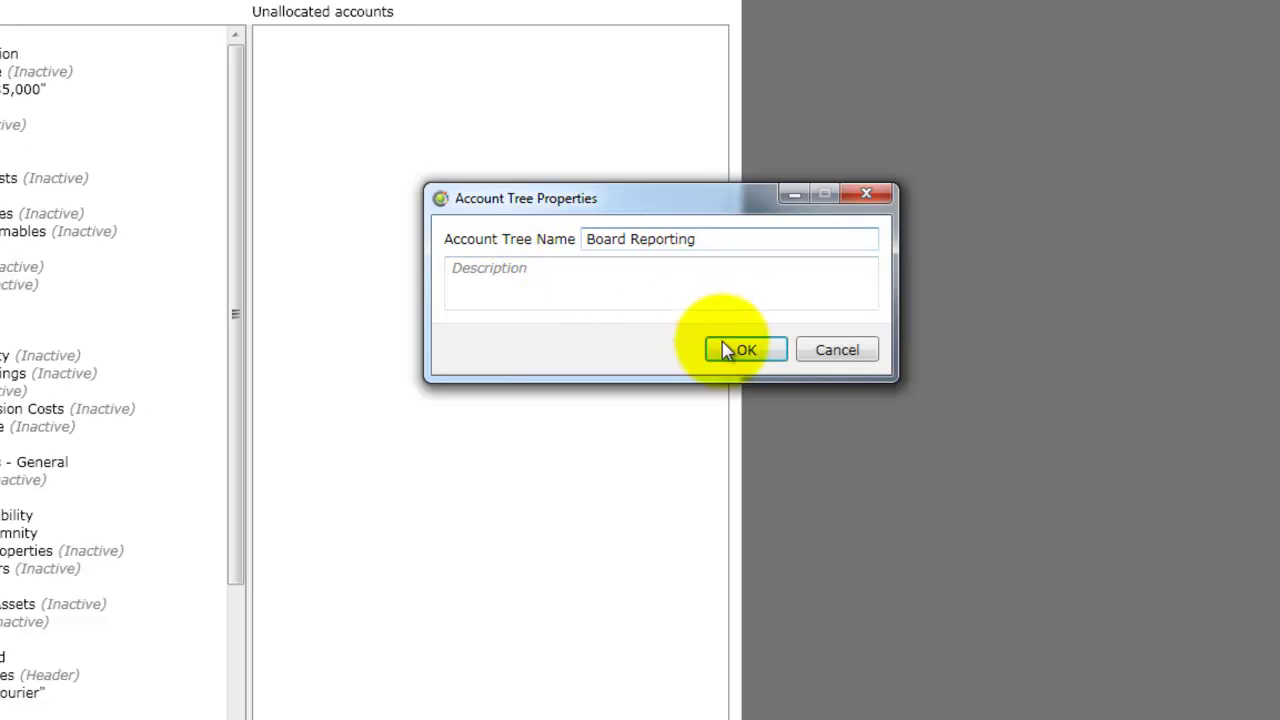
left_click(746, 349)
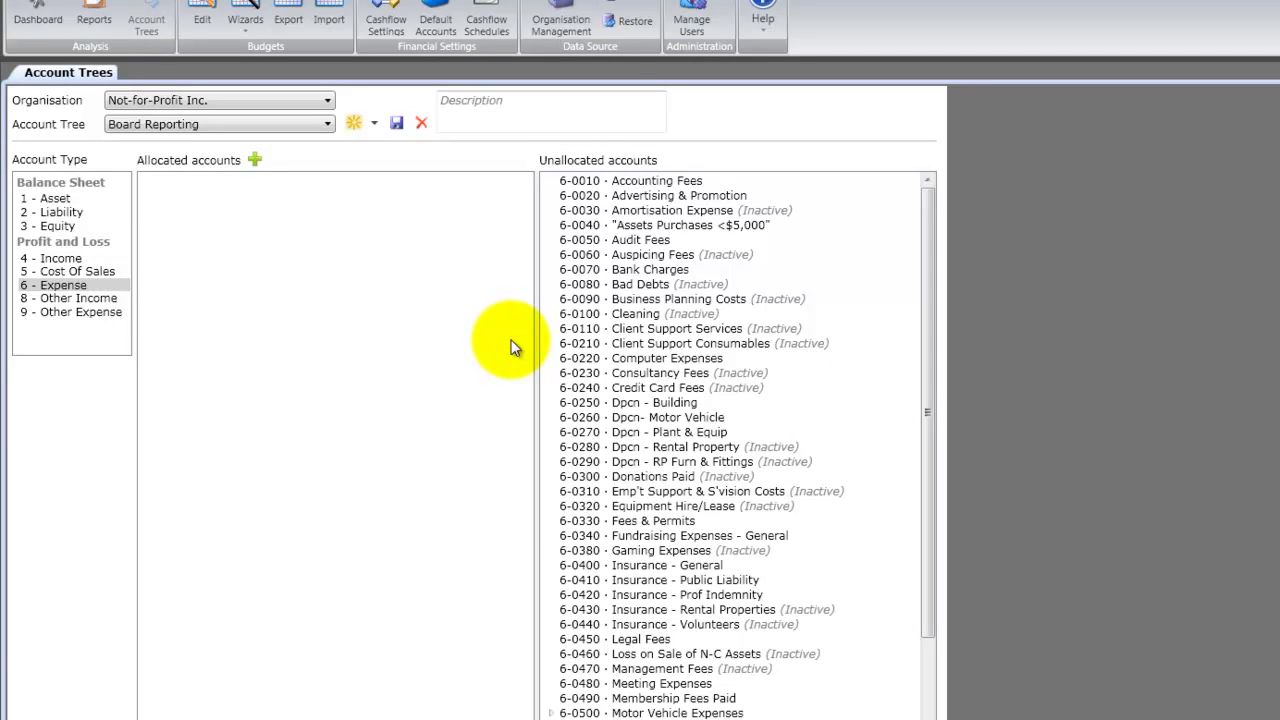
- Add top-level Expense header account 6-1000 Administration
left_click(84, 285)
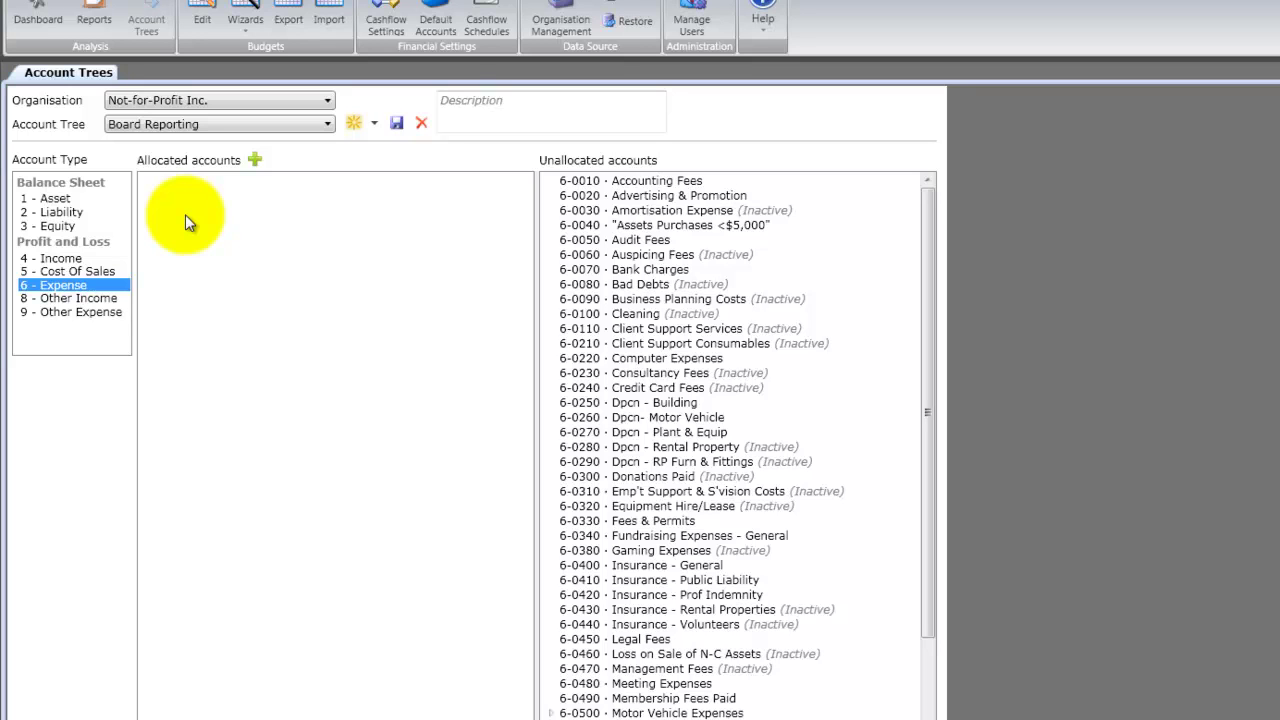
left_click(255, 159)
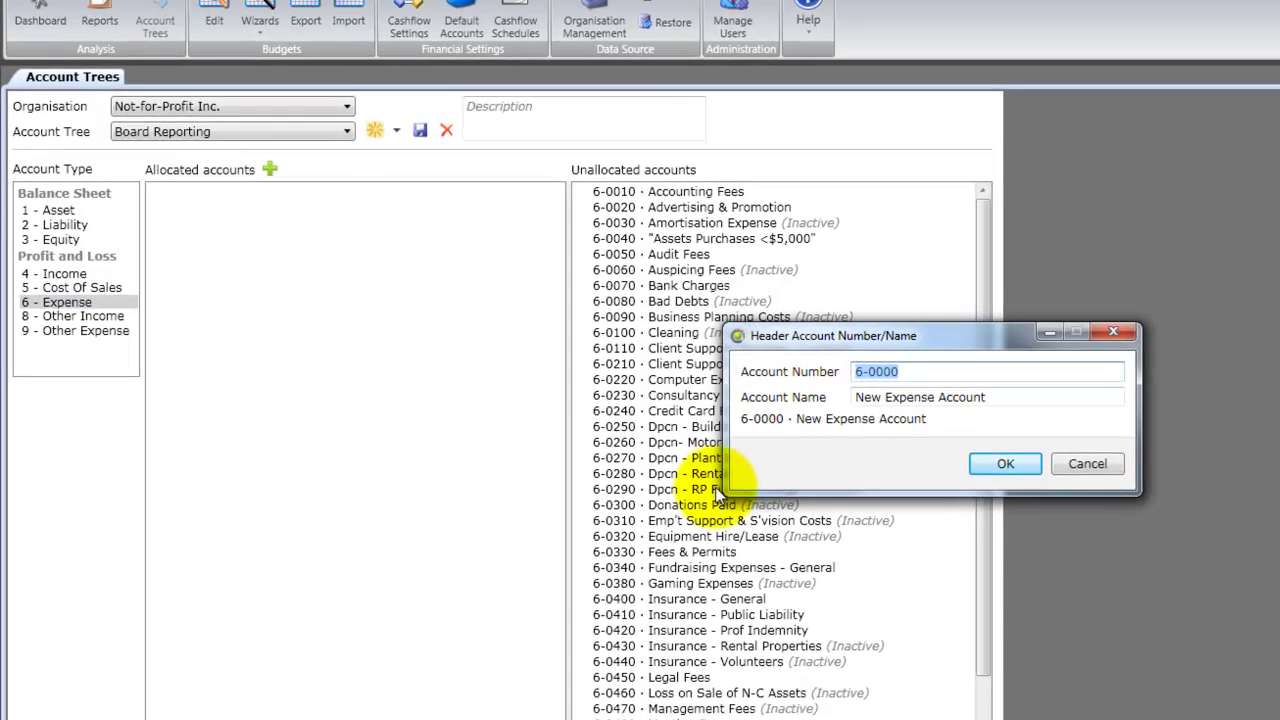
left_click_drag(948, 406, 1015, 410)
type("1000")
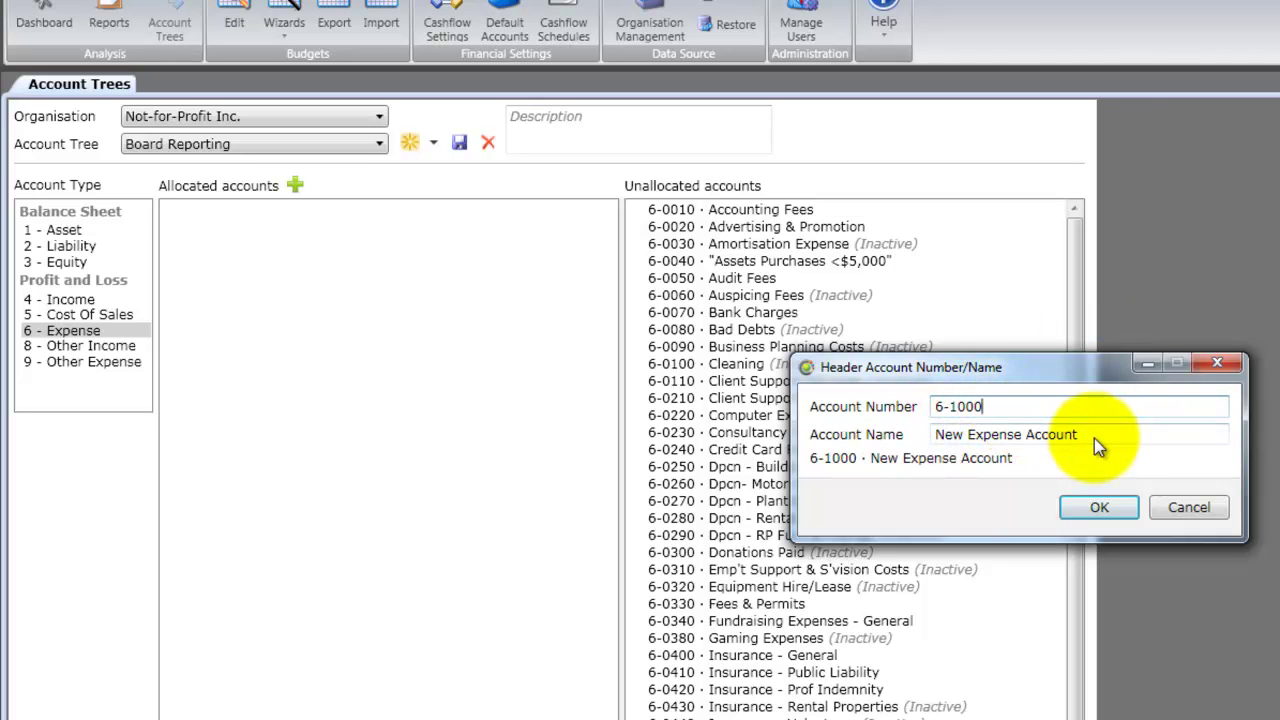
left_click_drag(1094, 436, 932, 441)
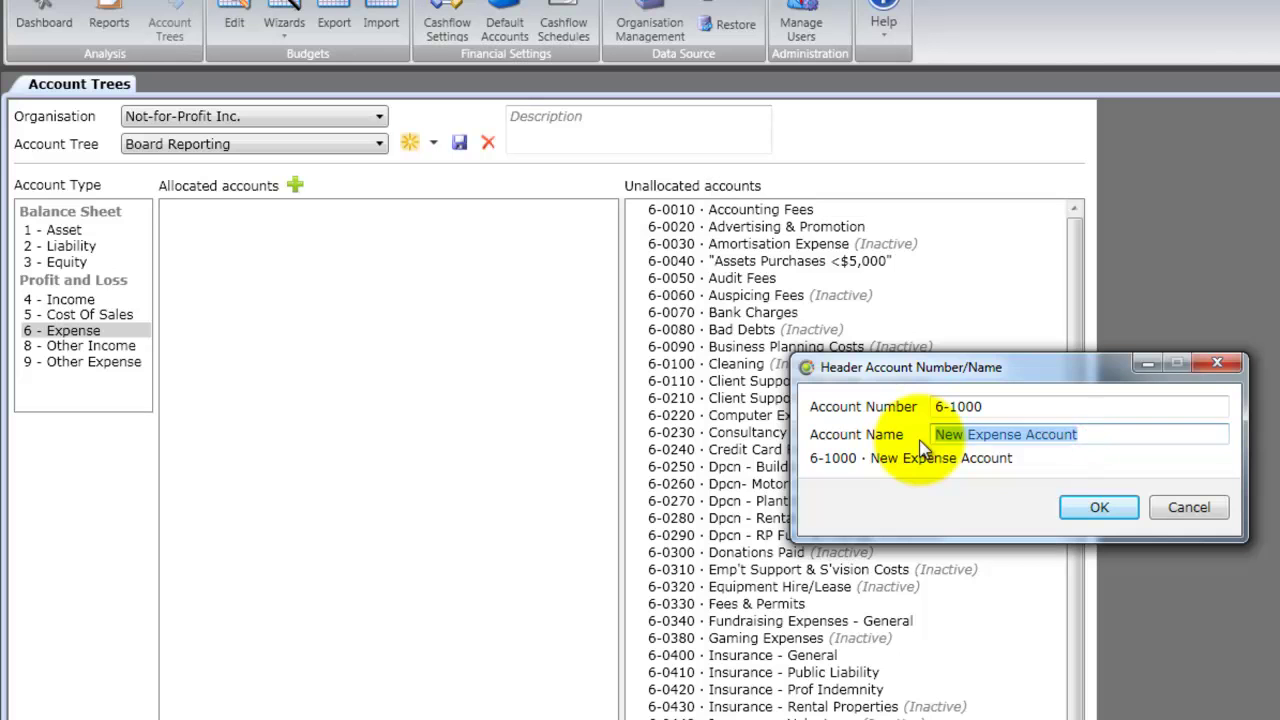
type("Administration")
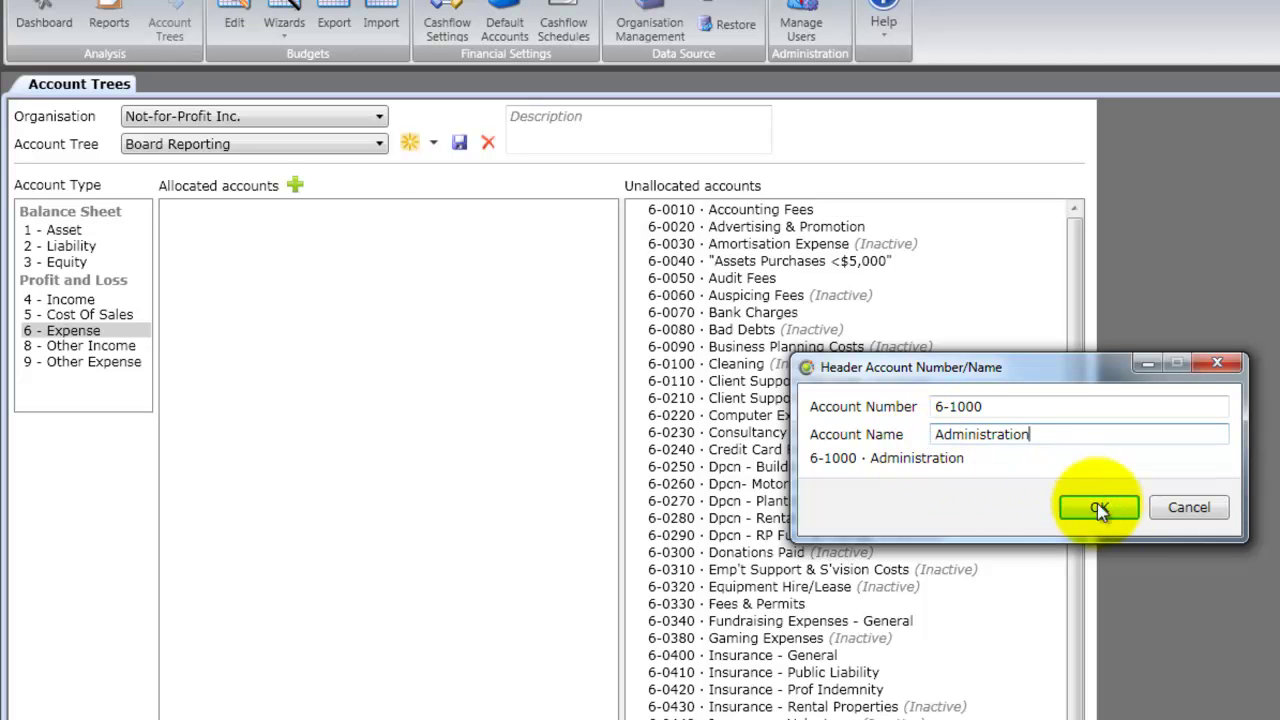
left_click(1105, 509)
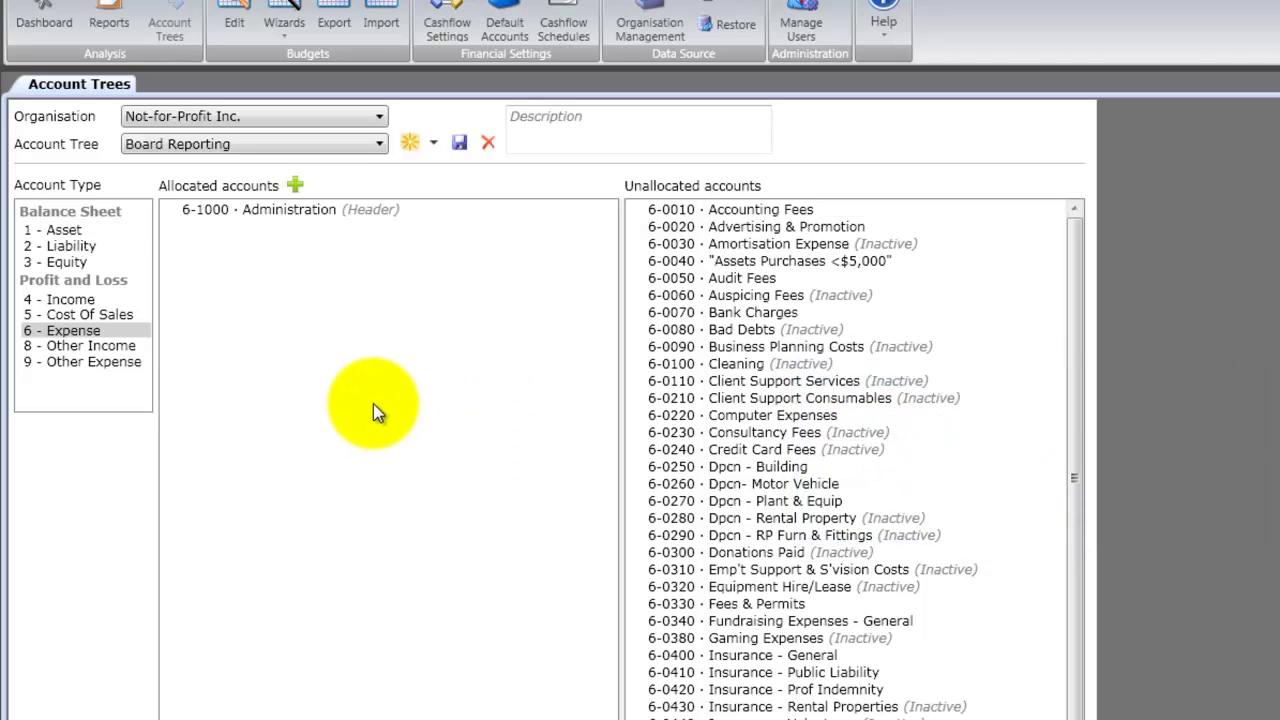
- Add child header 6-1100 Motor Vehicle Expenses under 6-1000 Administration
right_click(314, 212)
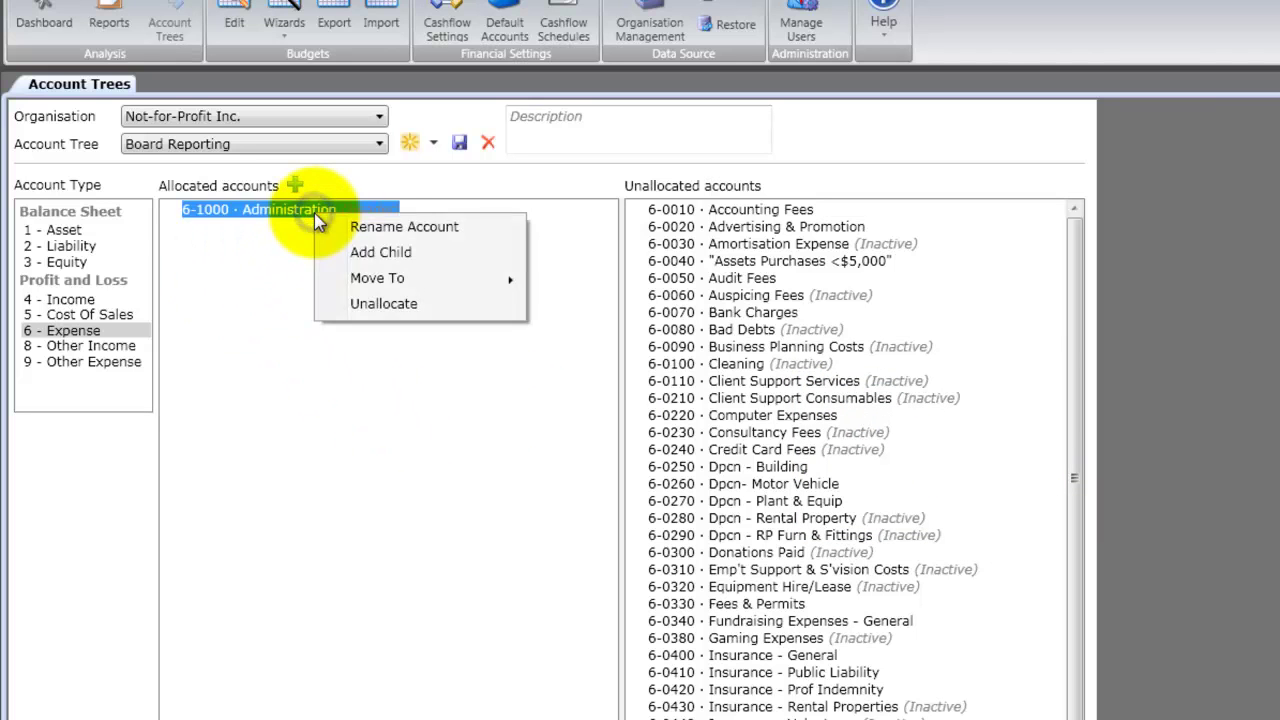
left_click(459, 252)
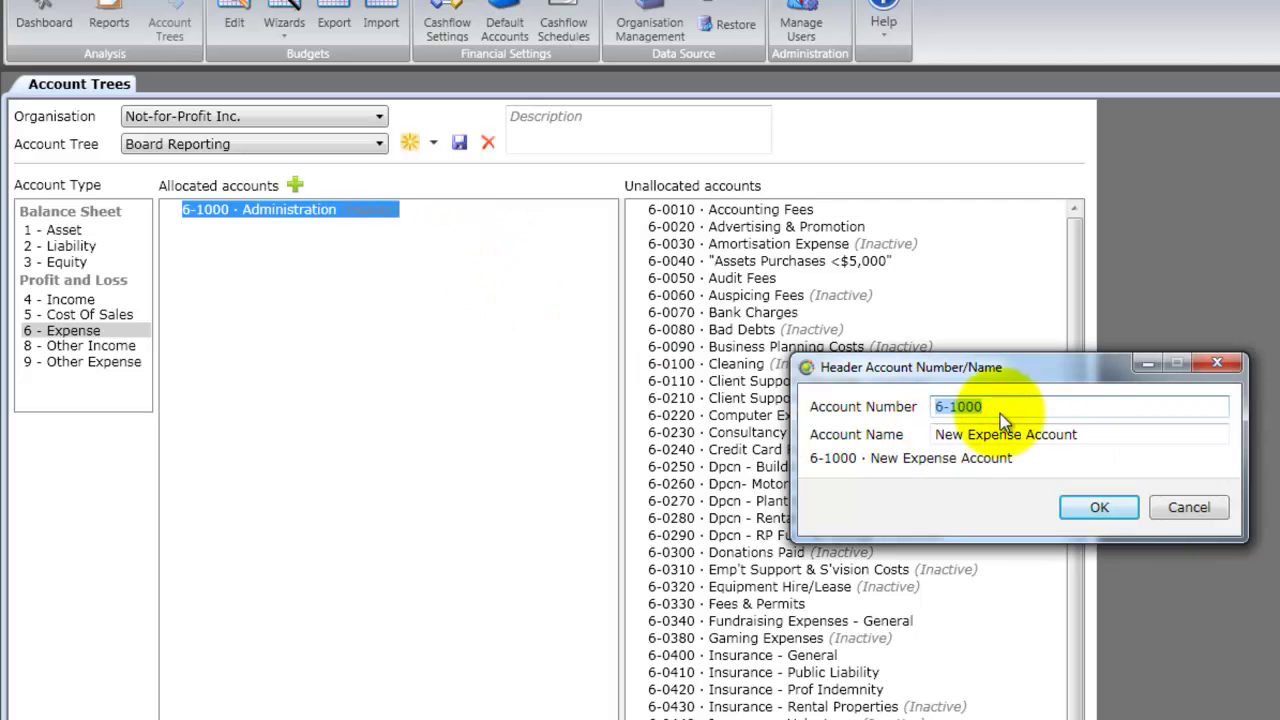
left_click(966, 414)
key("BackSpace")
type("1")
left_click_drag(1084, 429, 916, 431)
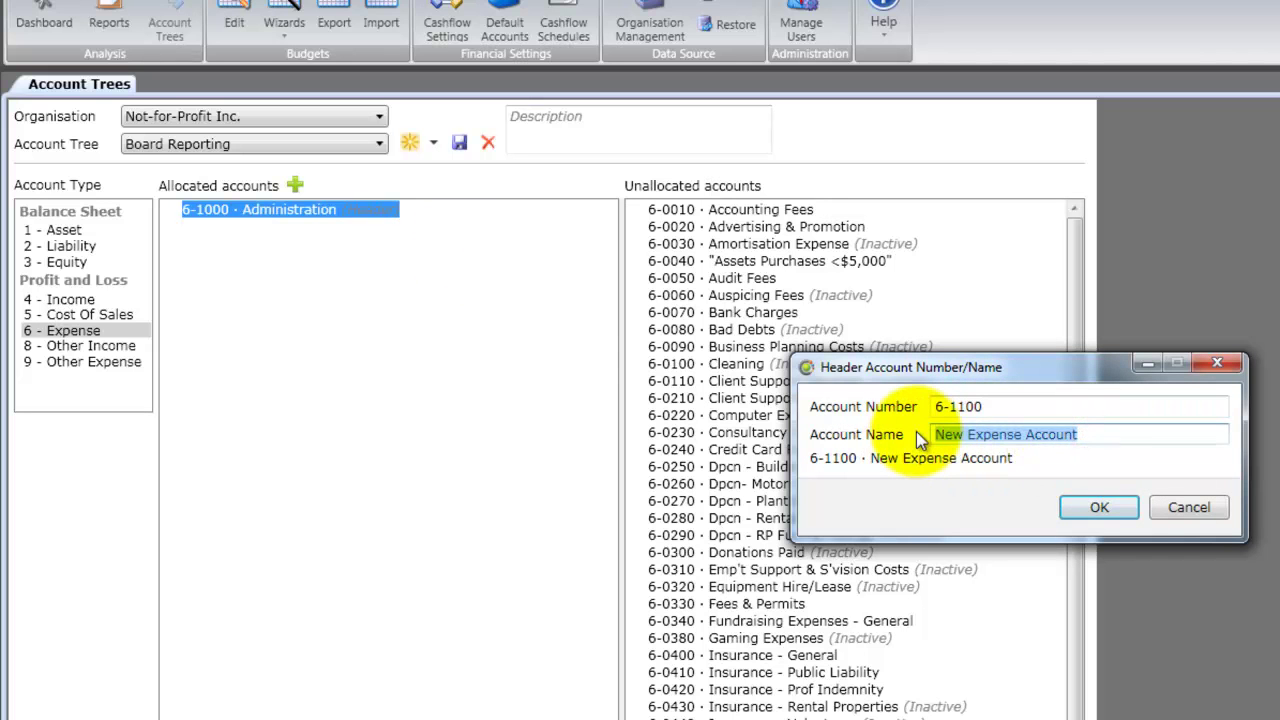
type("Motor V")
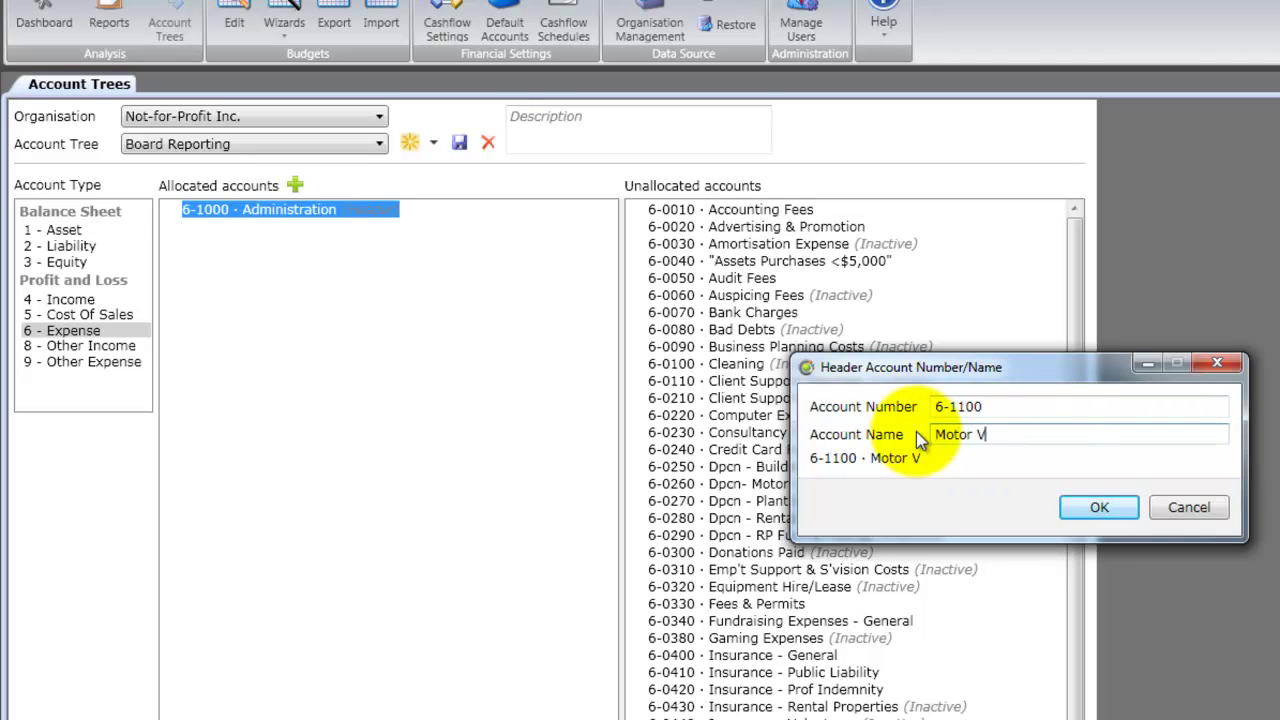
type("ehicle Expenses")
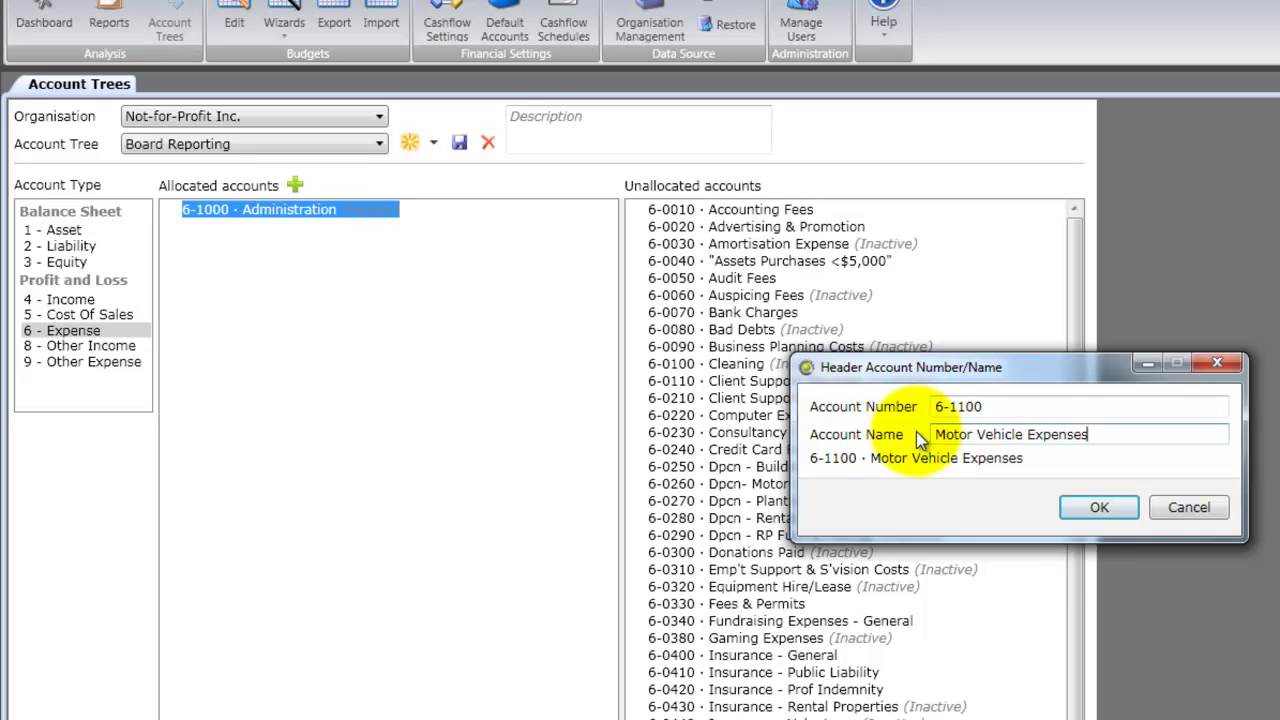
left_click(1100, 508)
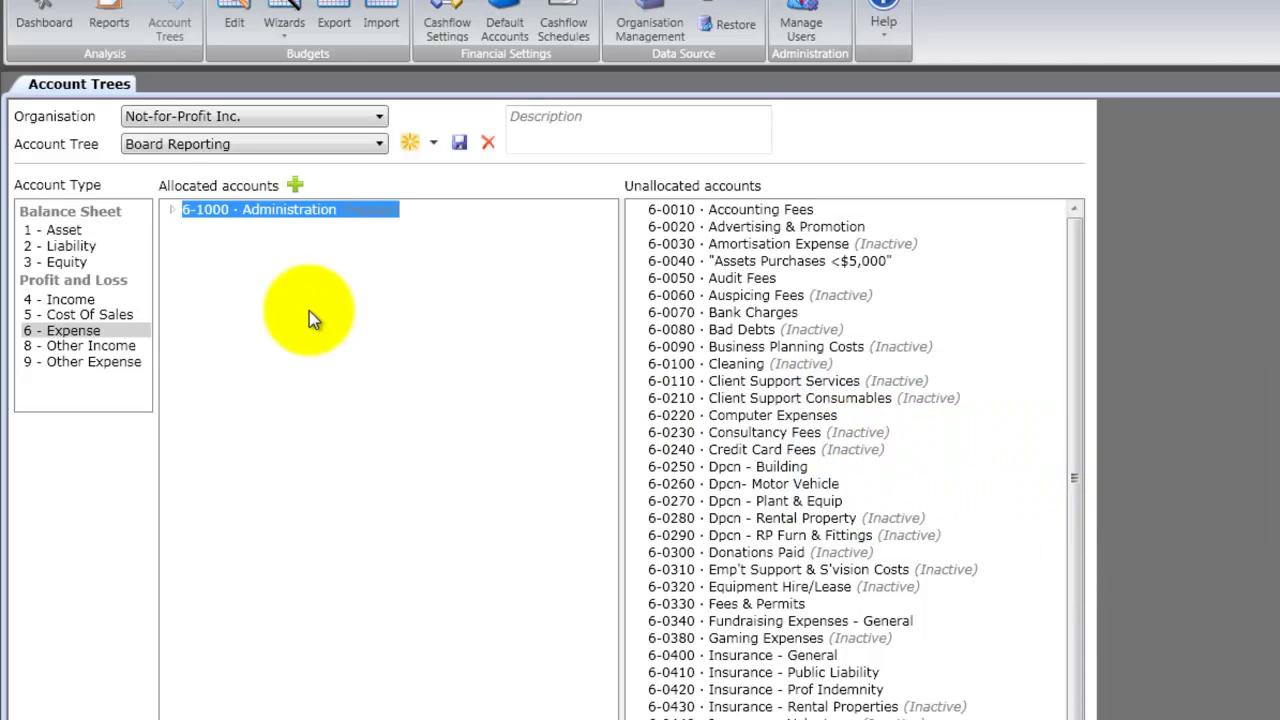
- Allocate 6-0500 Motor Vehicle Expenses under the 6-1100 header and check it landed there
left_click(172, 210)
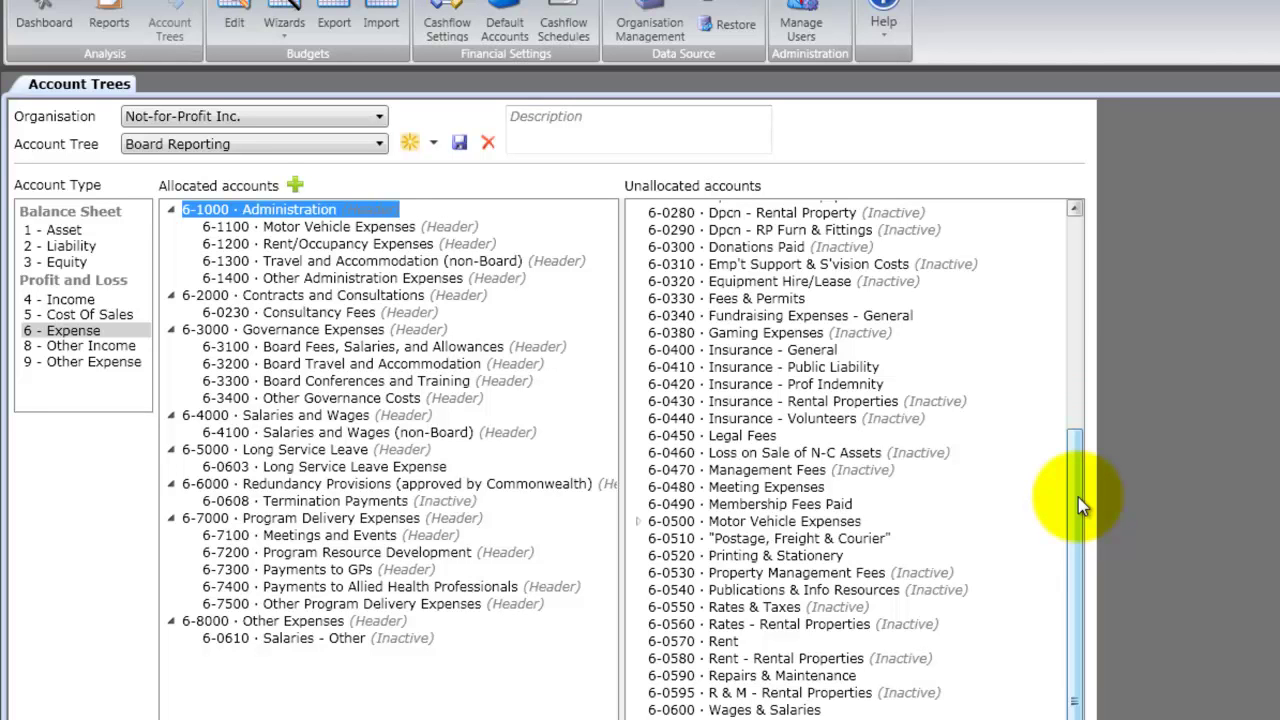
left_click_drag(1078, 497, 1077, 466)
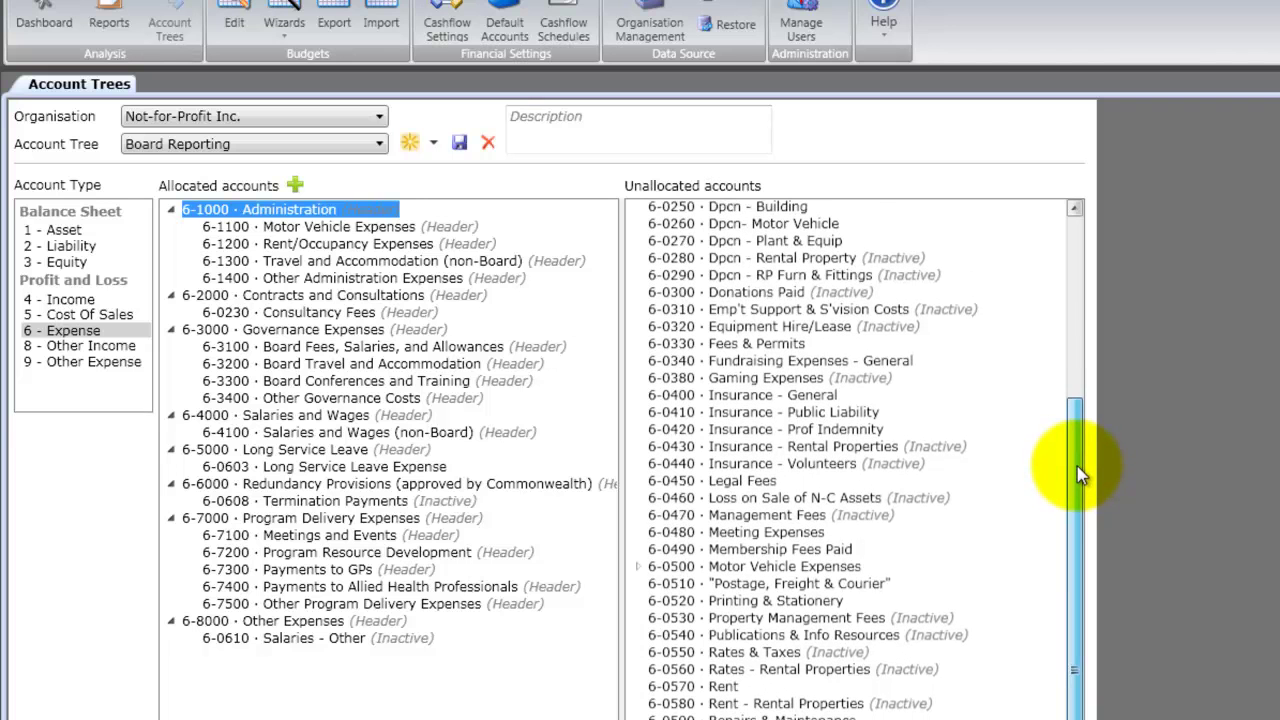
left_click(700, 566)
left_click(637, 567)
right_click(648, 570)
mouse_move(727, 584)
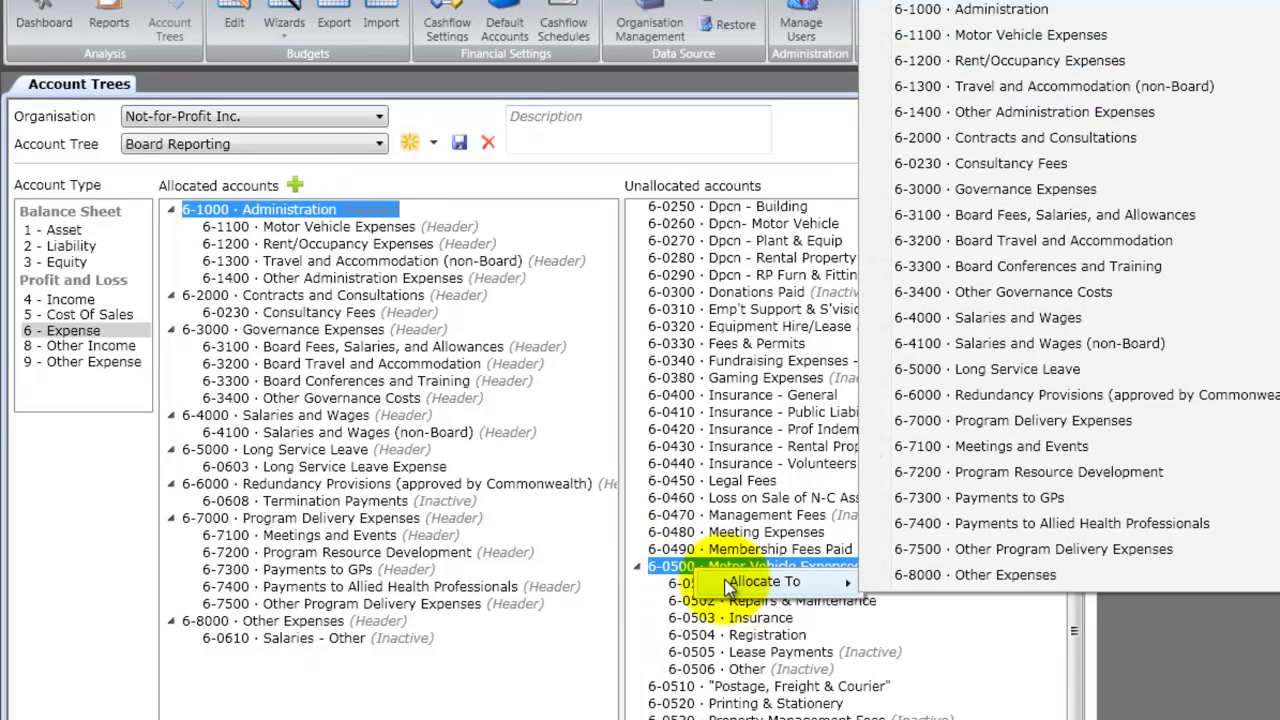
left_click(1128, 35)
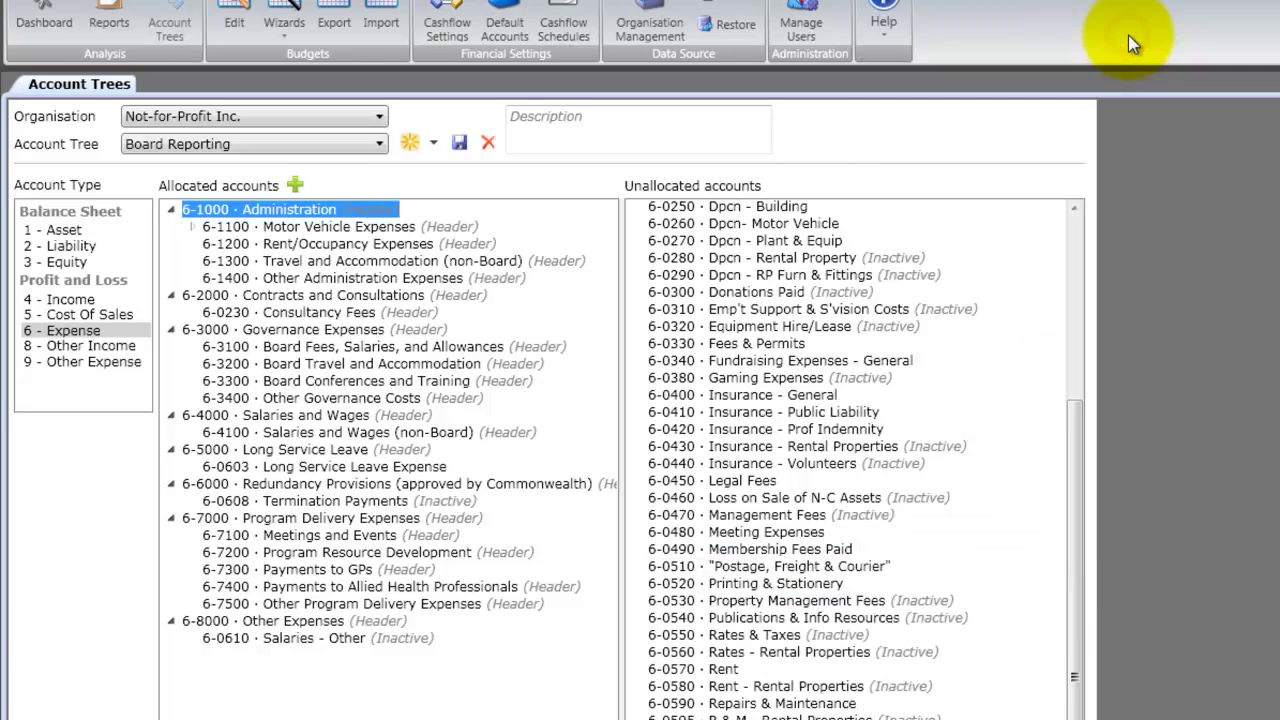
left_click(191, 227)
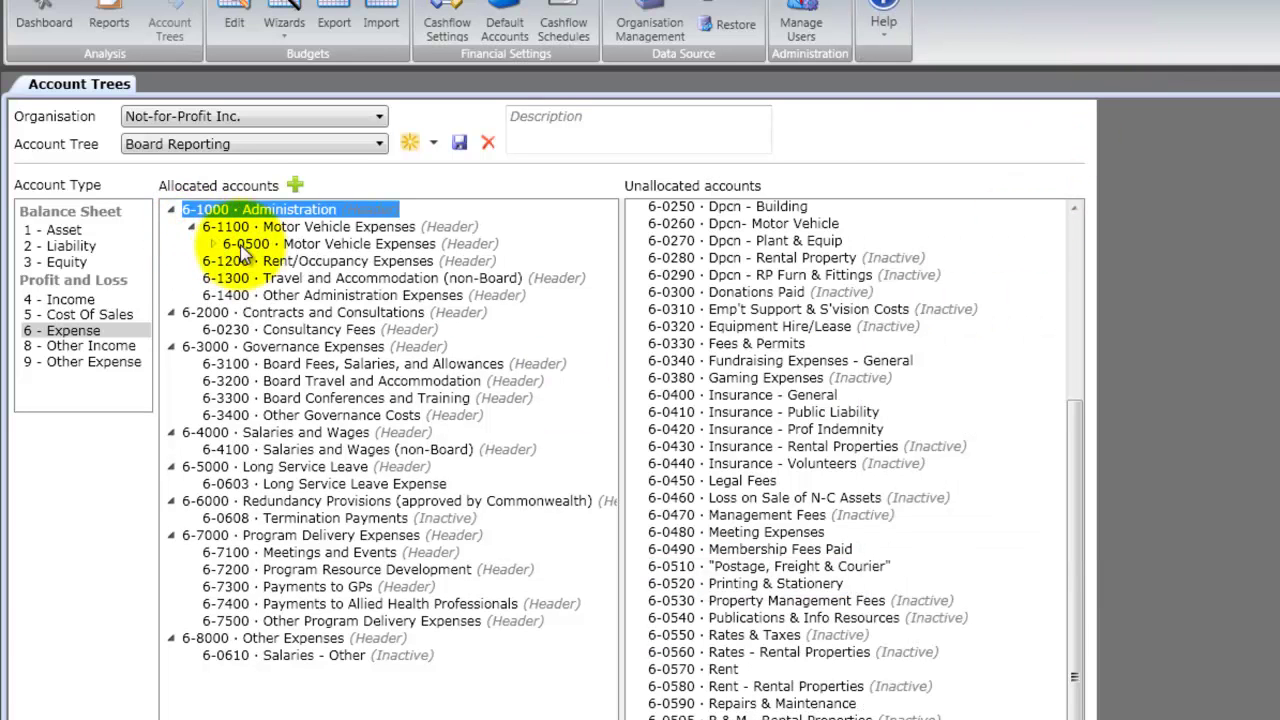
left_click(213, 244)
left_click(192, 226)
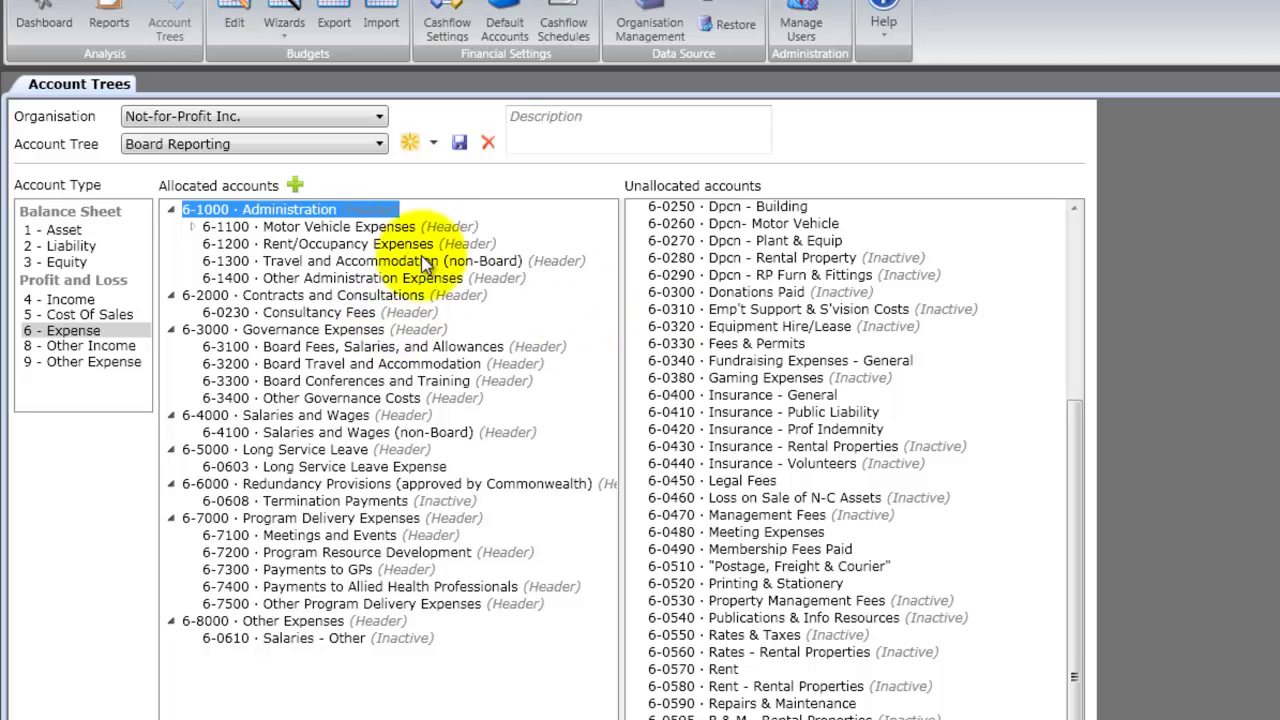
- Allocate 6-0570 Rent under Rent/Occupancy Expenses and another account under 6-7000 Program Delivery Expenses
scroll(926, 412, "up", 5)
scroll(857, 400, "down", 5)
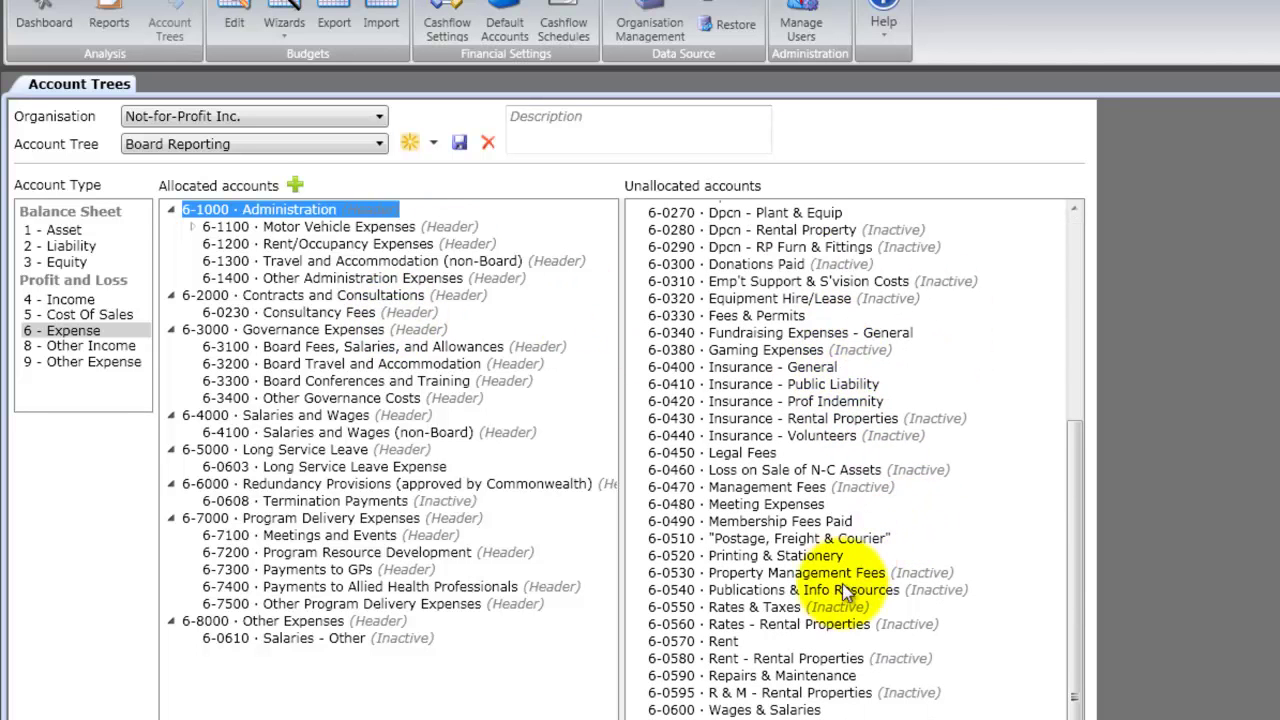
left_click_drag(720, 641, 295, 243)
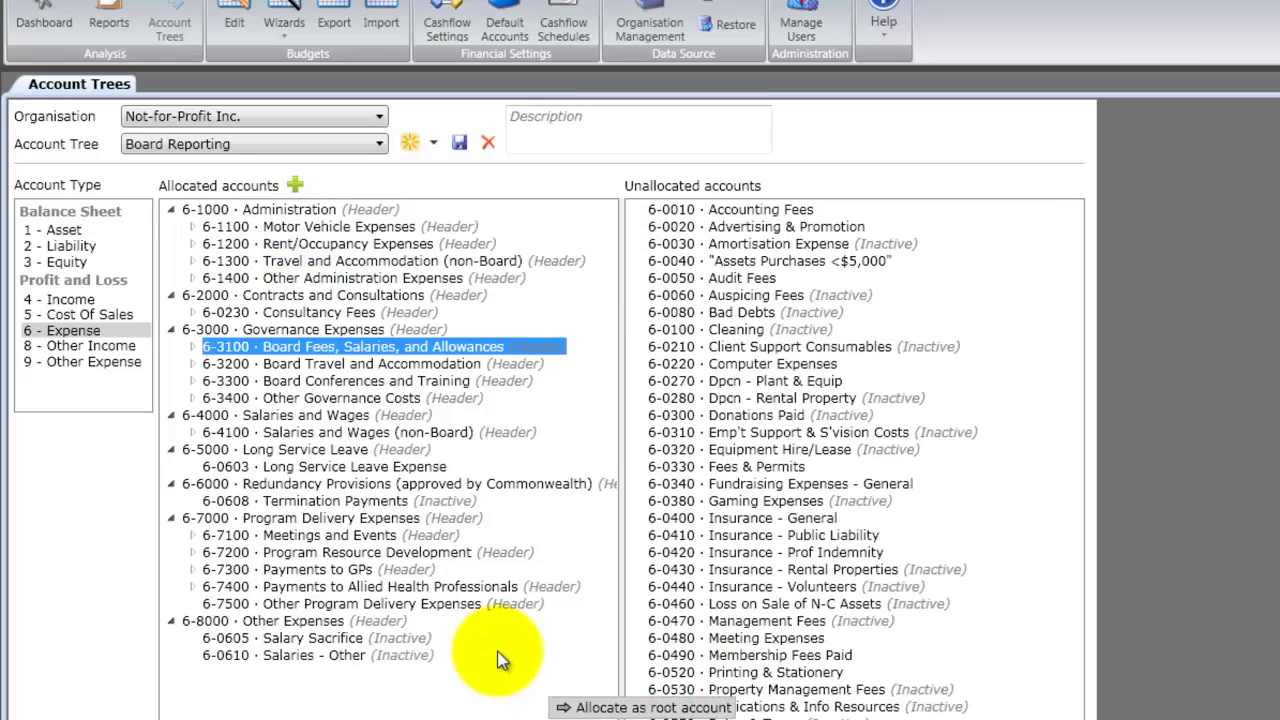
left_click_drag(500, 705, 373, 601)
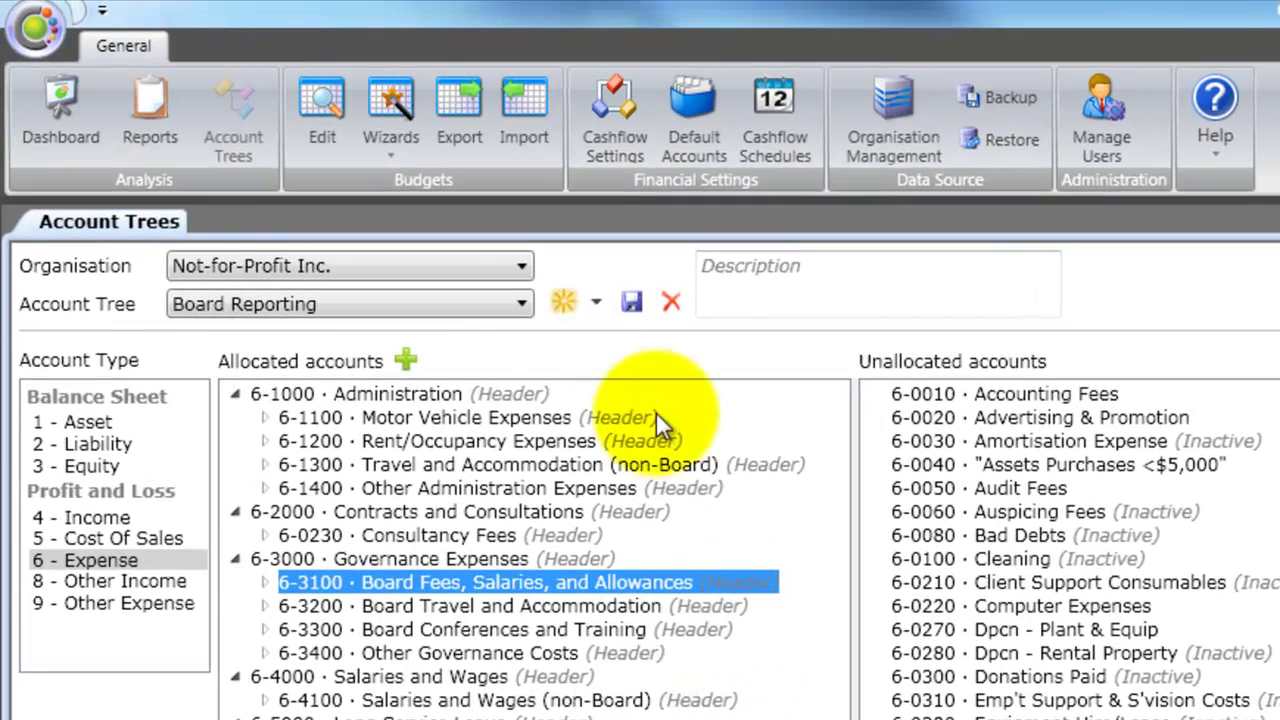
- Save the Board Reporting tree, keeping the original accounts tree and Approved Budget for the report
left_click(633, 302)
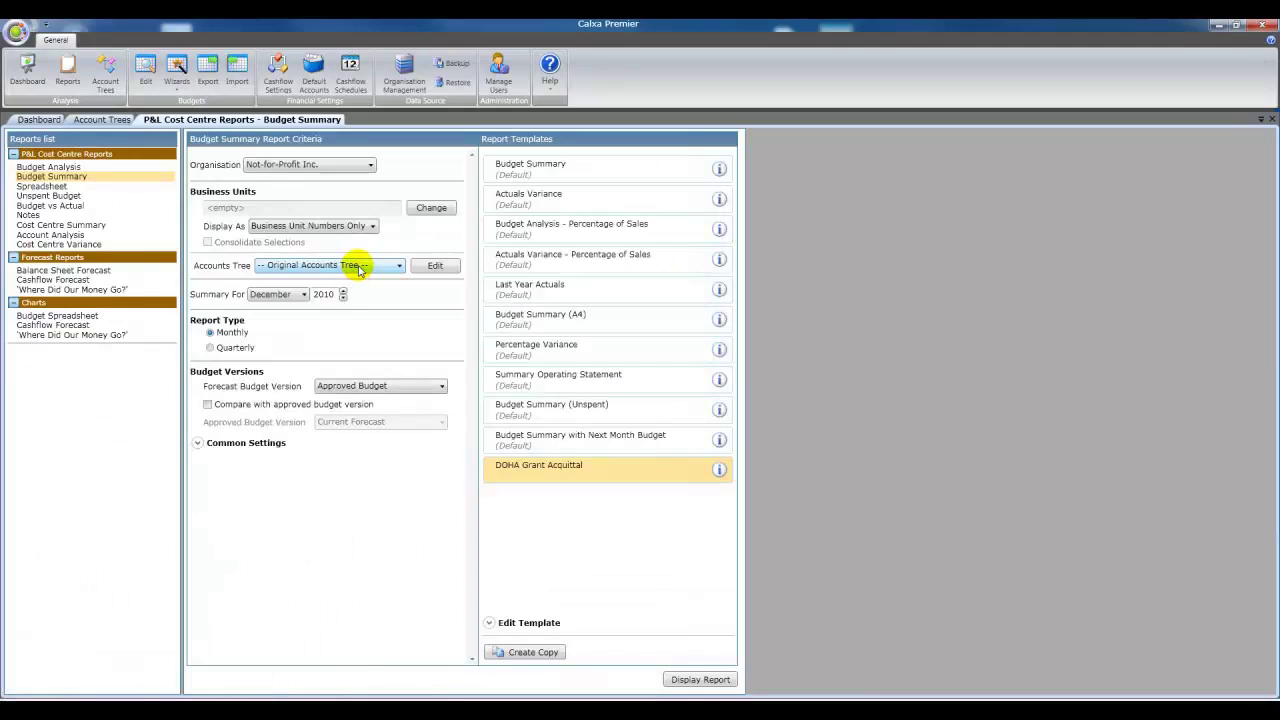
left_click(358, 266)
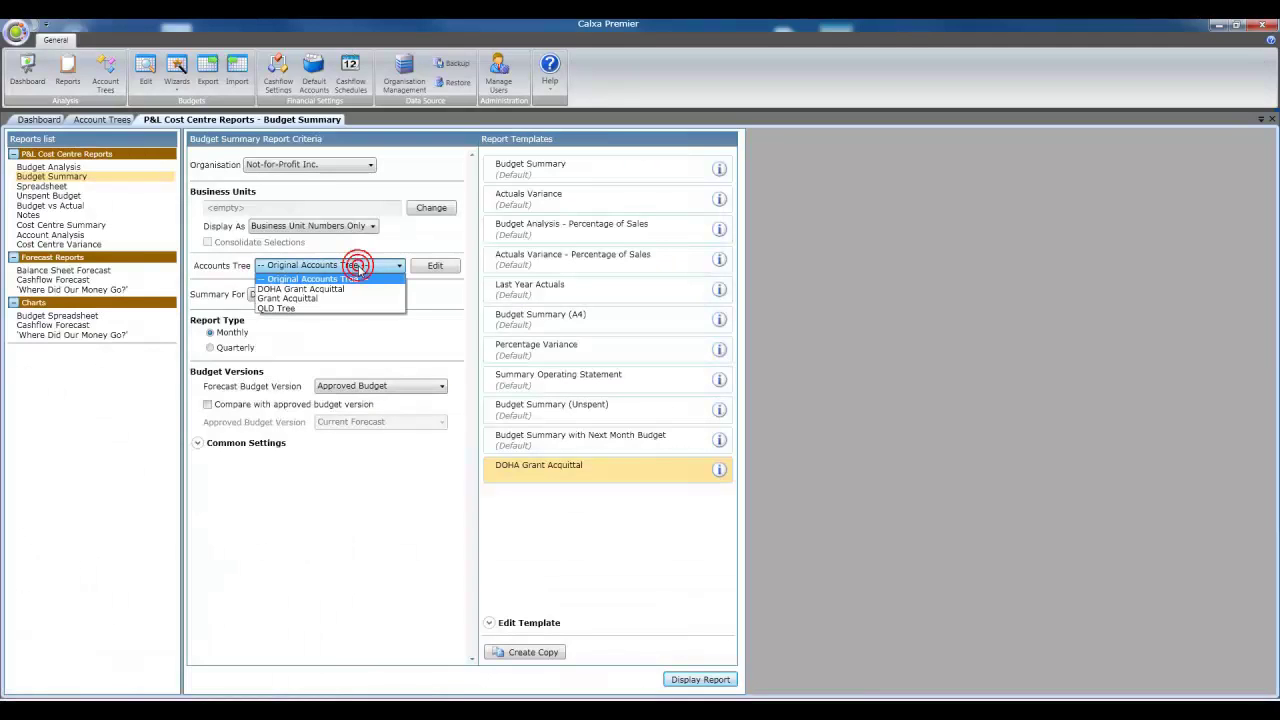
left_click(358, 268)
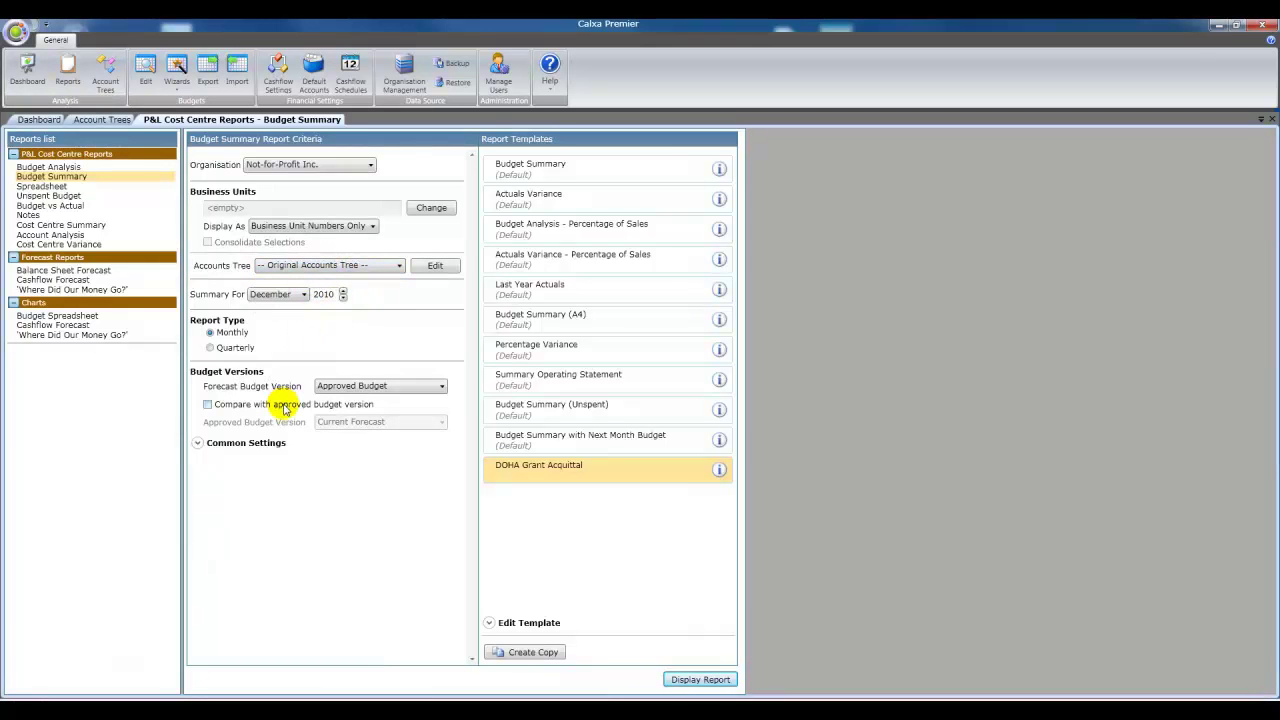
left_click(345, 390)
left_click(340, 398)
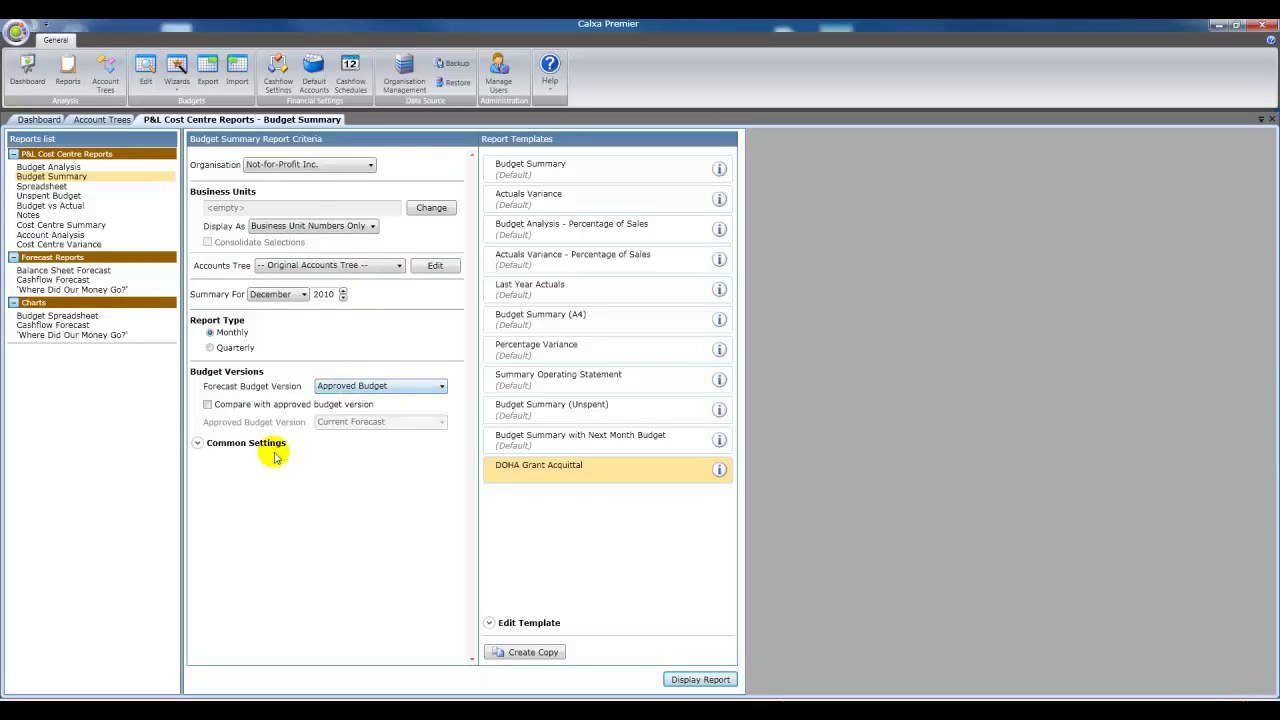
- Suppress the company address, set account level 3 and display the Budget Summary report
left_click(200, 443)
left_click(212, 488)
left_click(283, 508)
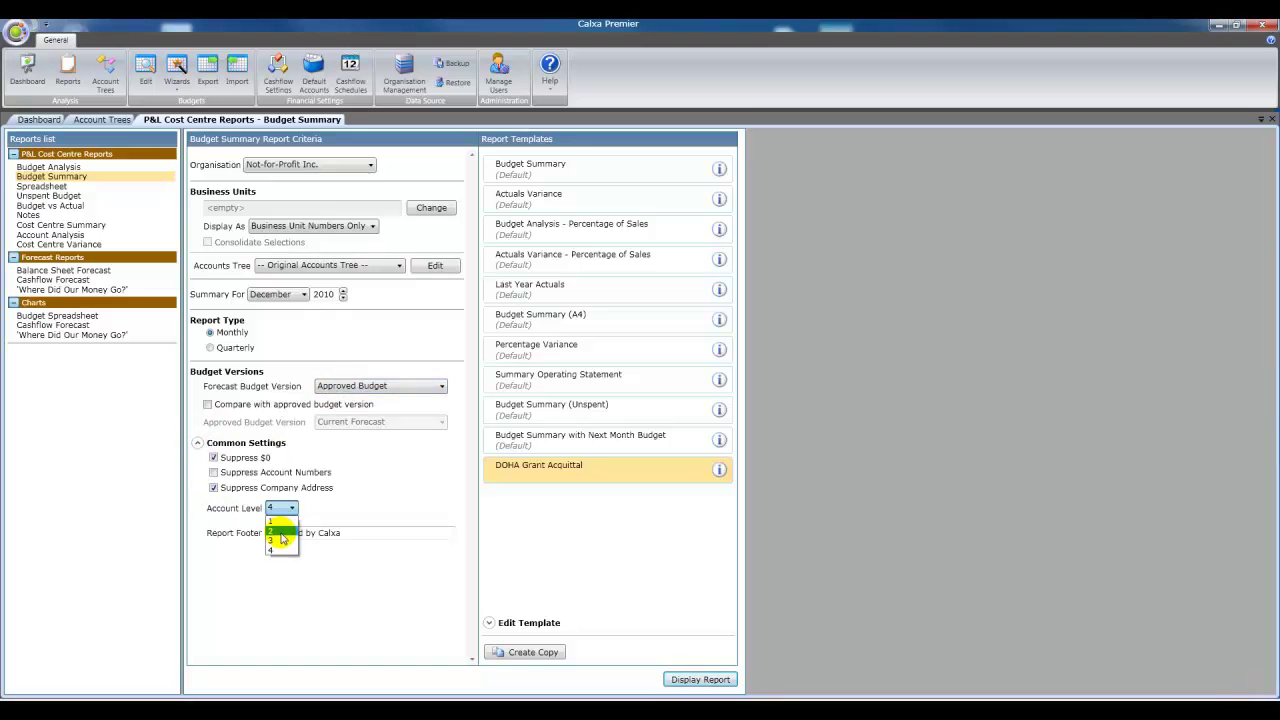
left_click(281, 541)
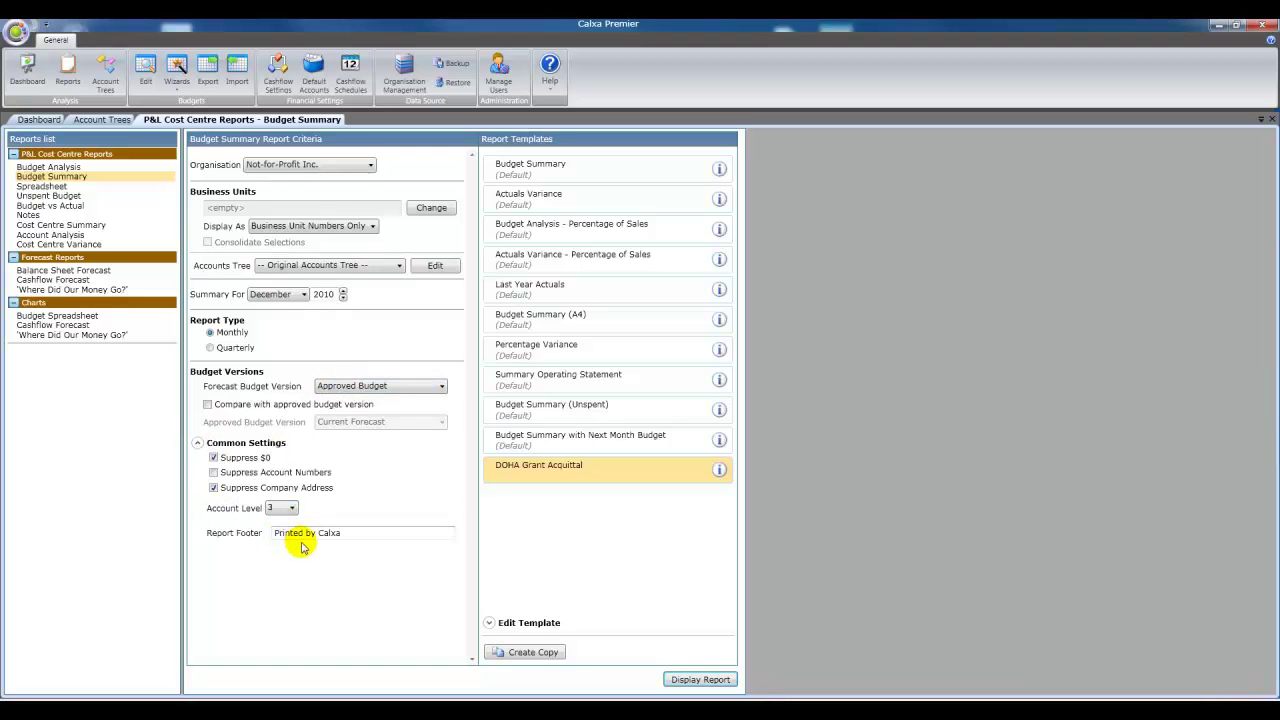
left_click(700, 680)
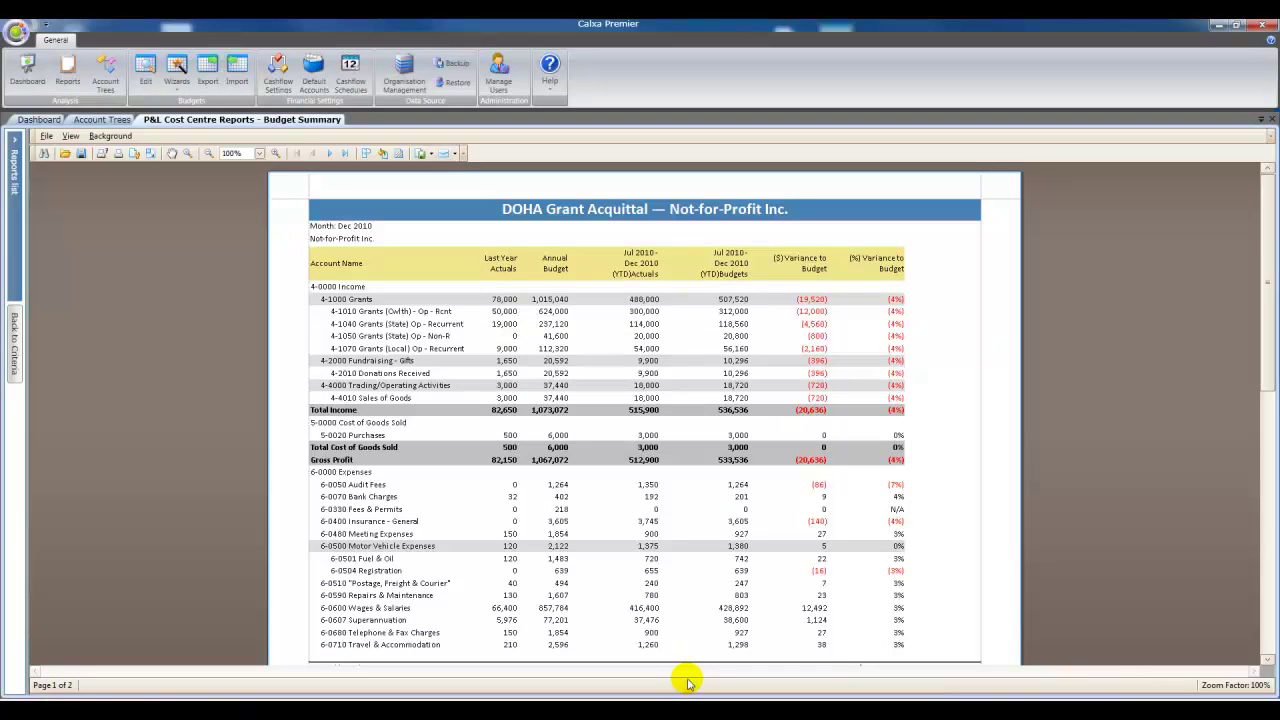
left_click_drag(1266, 350, 1230, 463)
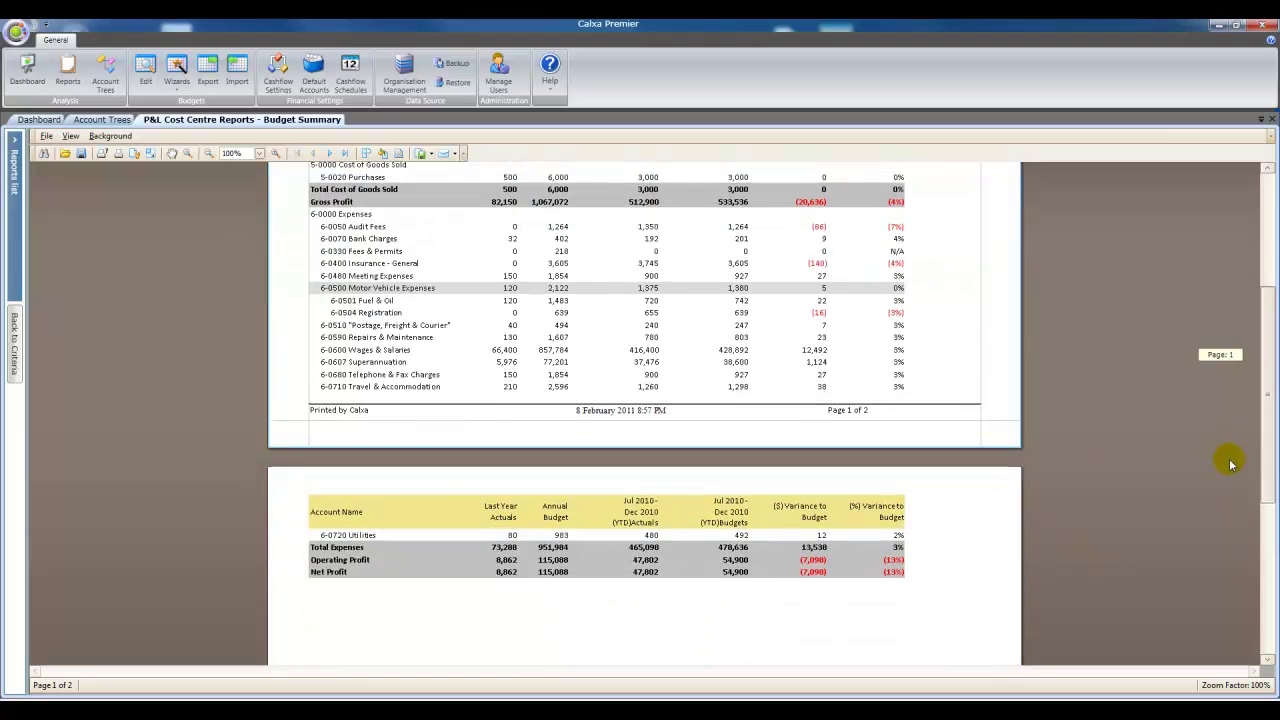
mouse_move(1230, 463)
left_mouse_down()
mouse_move(1214, 308)
mouse_move(1230, 463)
left_mouse_up()
left_click_drag(1230, 463, 1214, 282)
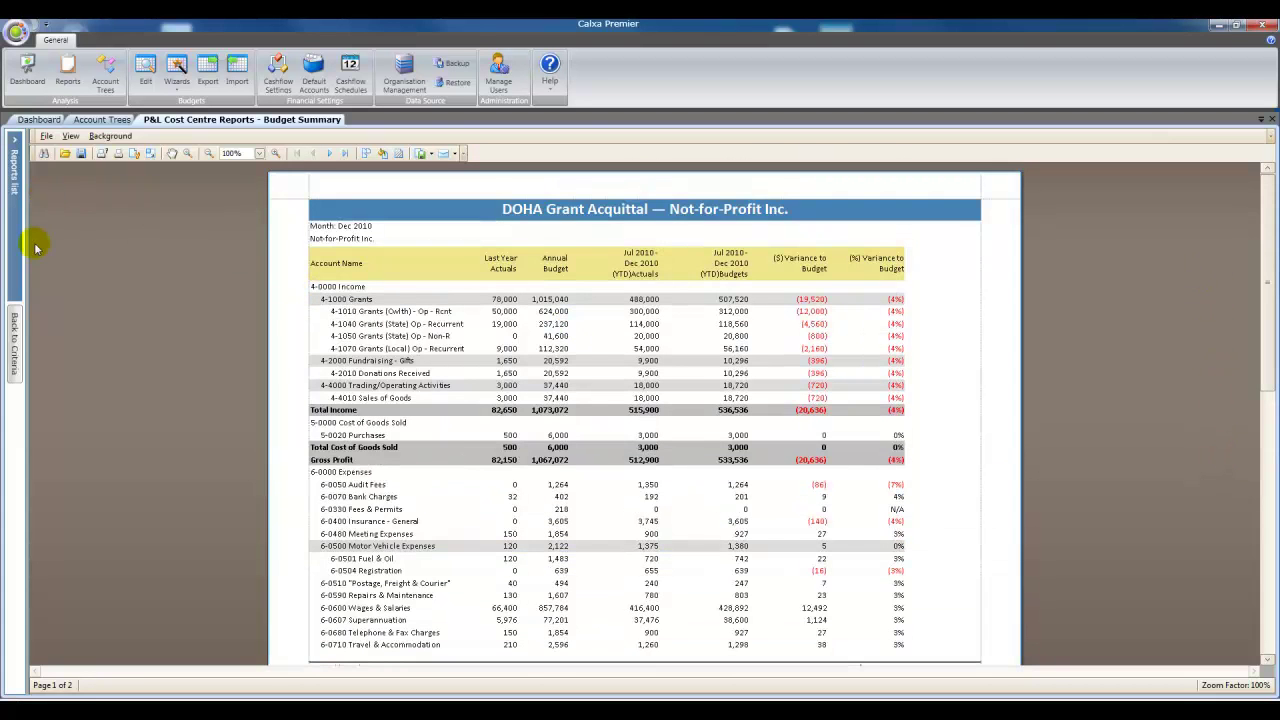
left_click(14, 344)
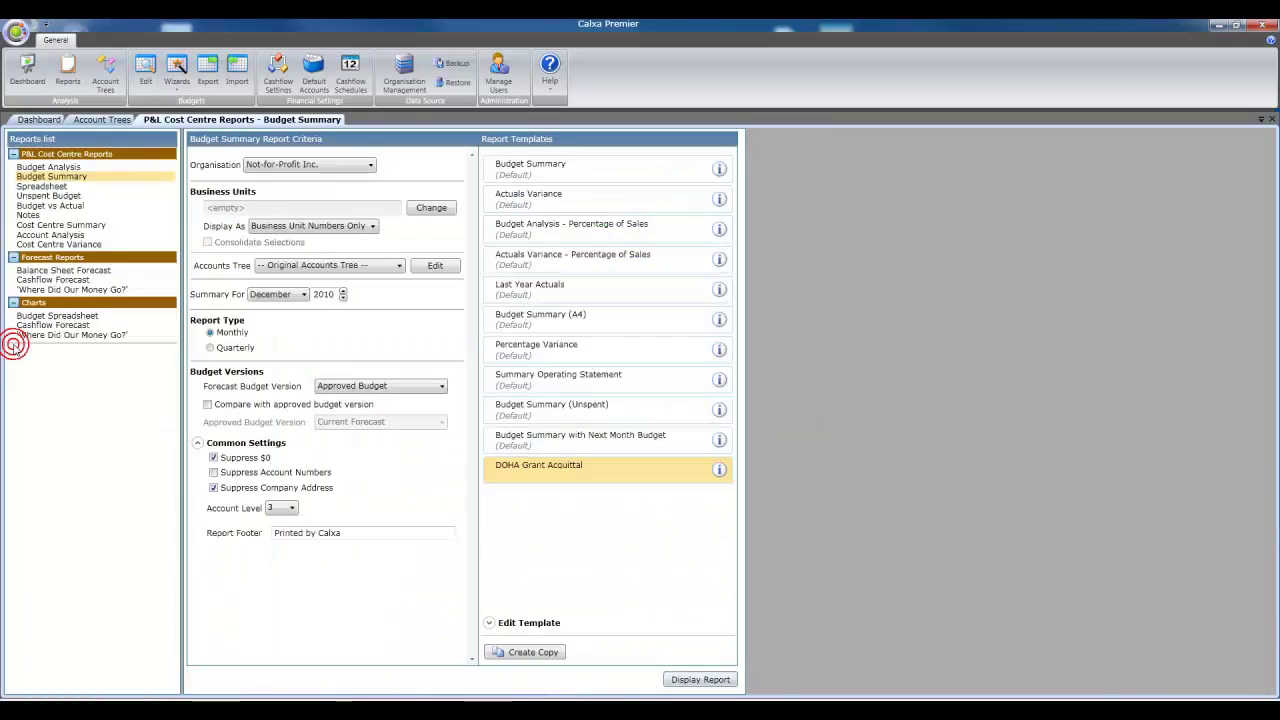
- Switch the report's account tree to DOHA Grant Acquittal and display it
left_click(320, 268)
left_click(310, 289)
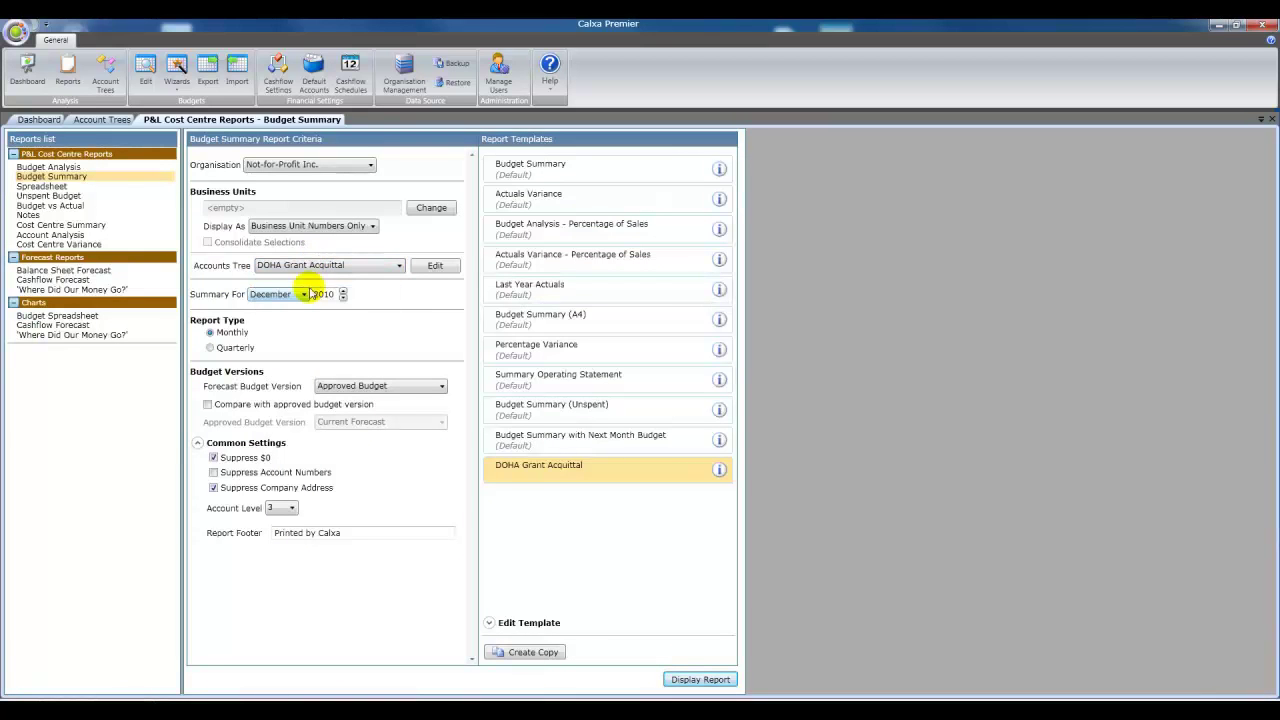
left_click(687, 681)
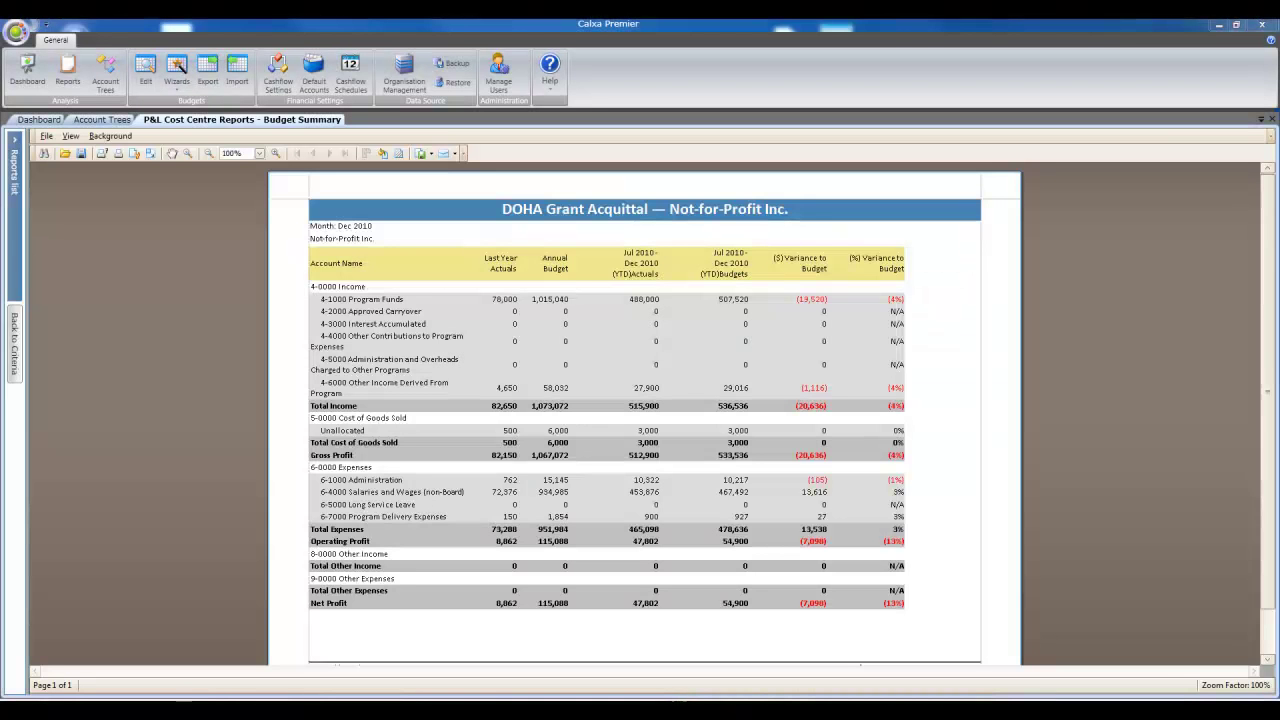